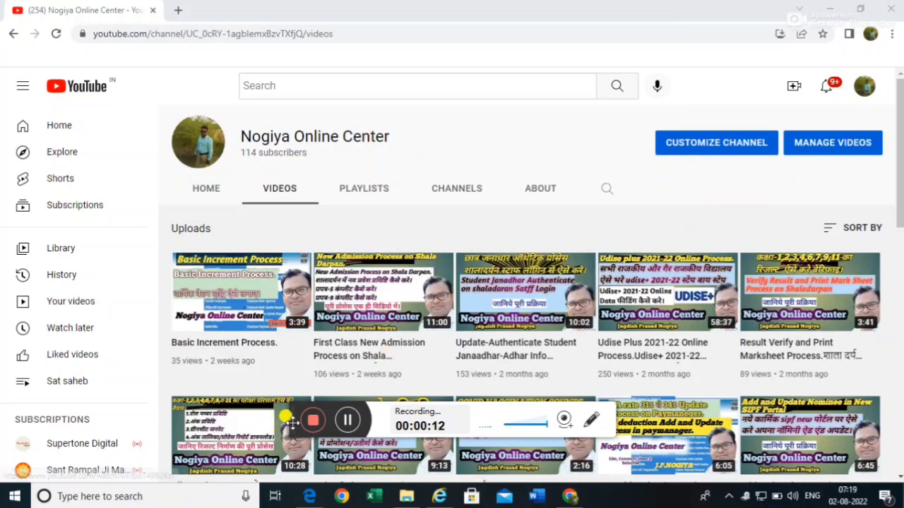
# - Leave the YouTube channel page and bring the PayManager window in Internet Explorer forward
pyautogui.moveTo(292, 421); pyautogui.dragTo(374, 21)
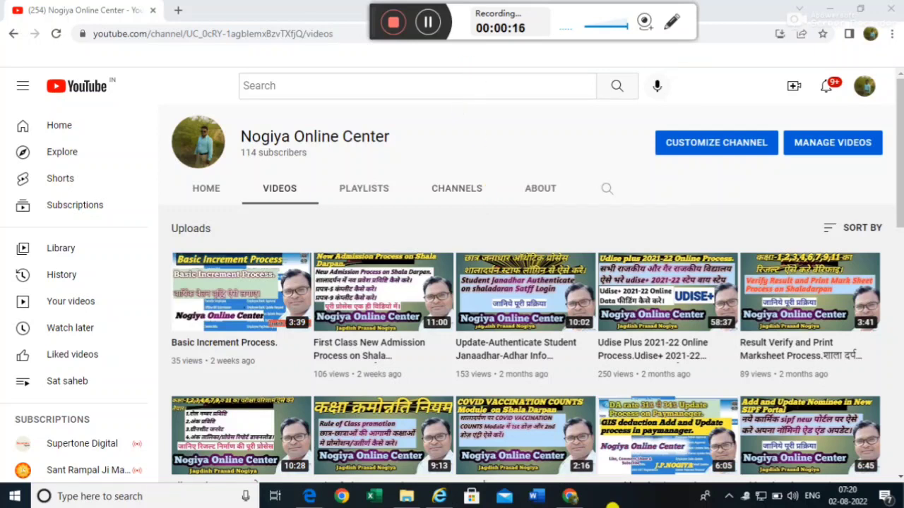
pyautogui.click(441, 496)
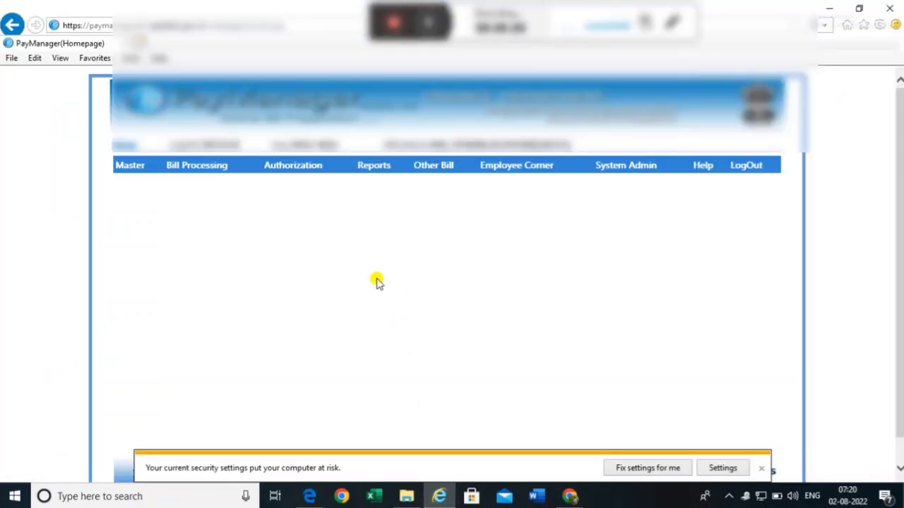
# - Start a new Bill Allocation with type and subtype Salary Arrear and object head 01
pyautogui.moveTo(177, 170)
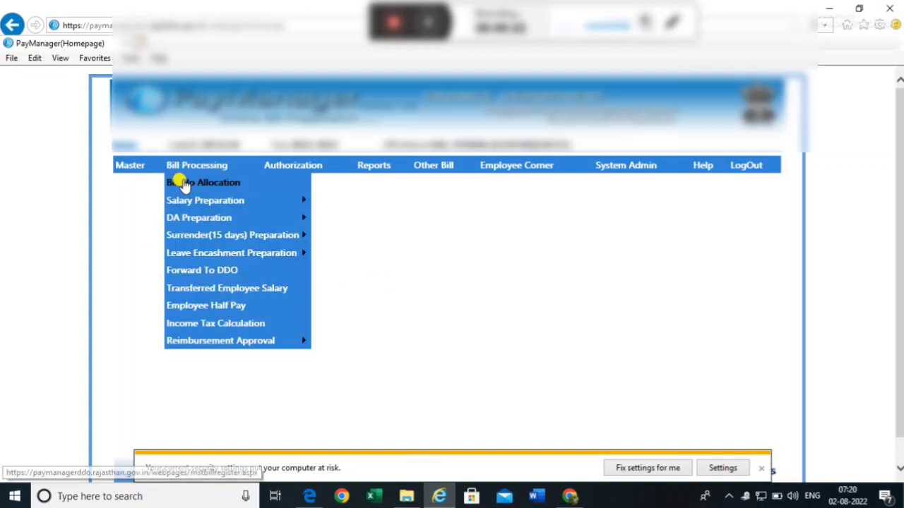
pyautogui.click(193, 183)
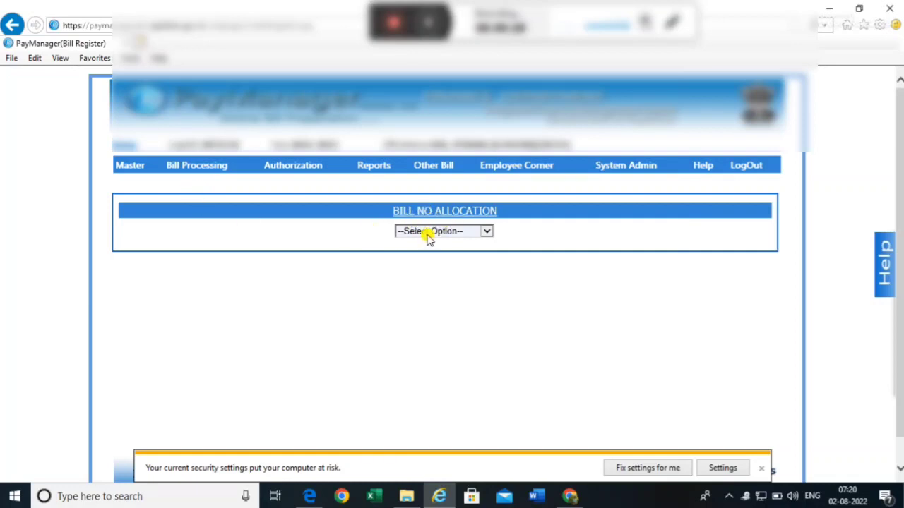
pyautogui.click(428, 238)
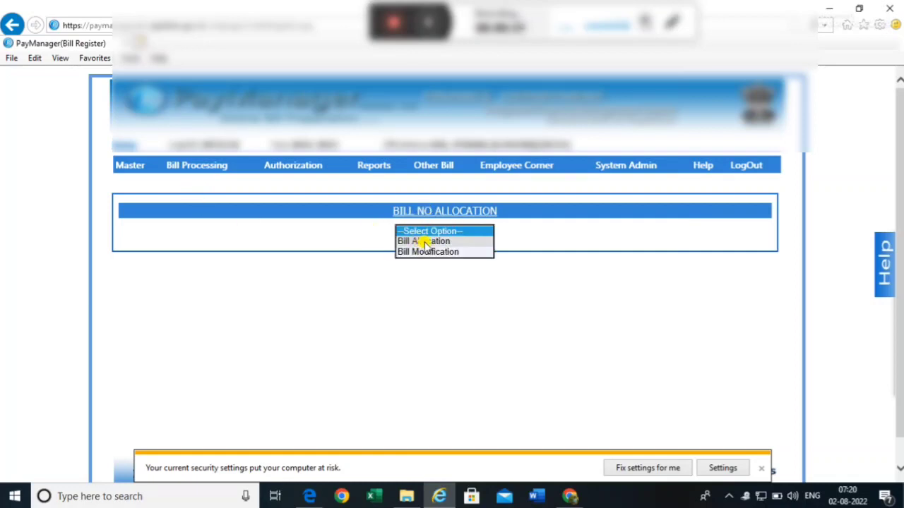
pyautogui.click(415, 242)
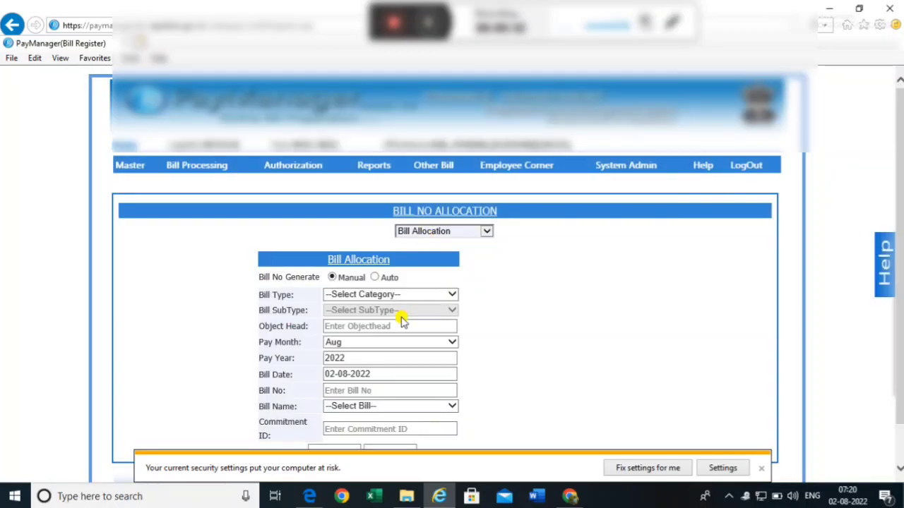
pyautogui.click(361, 295)
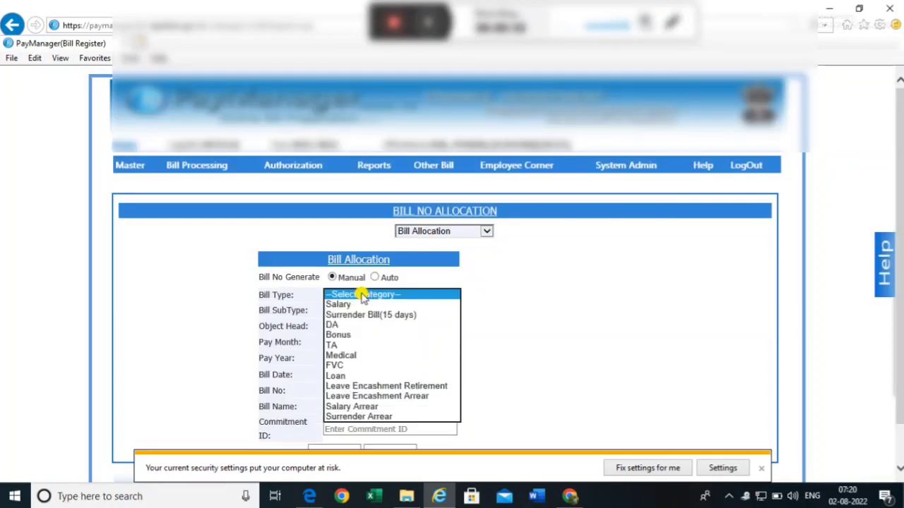
pyautogui.click(345, 408)
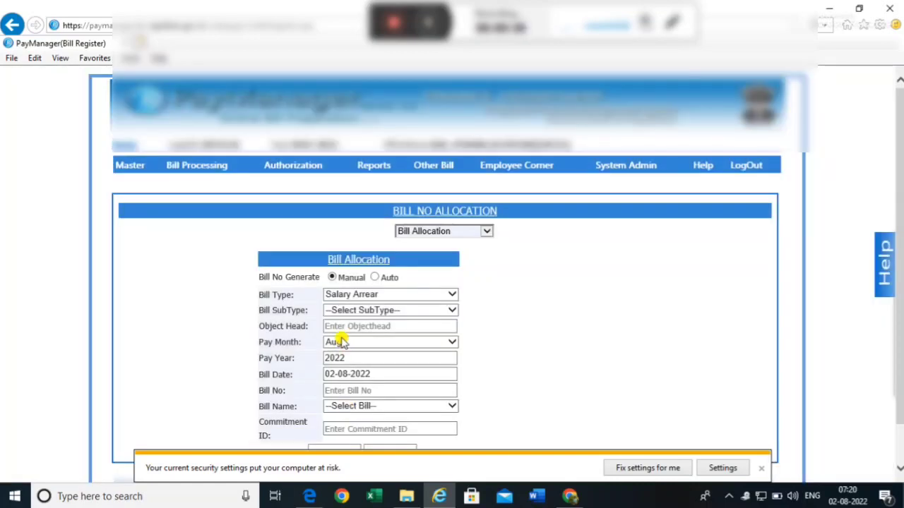
pyautogui.click(368, 311)
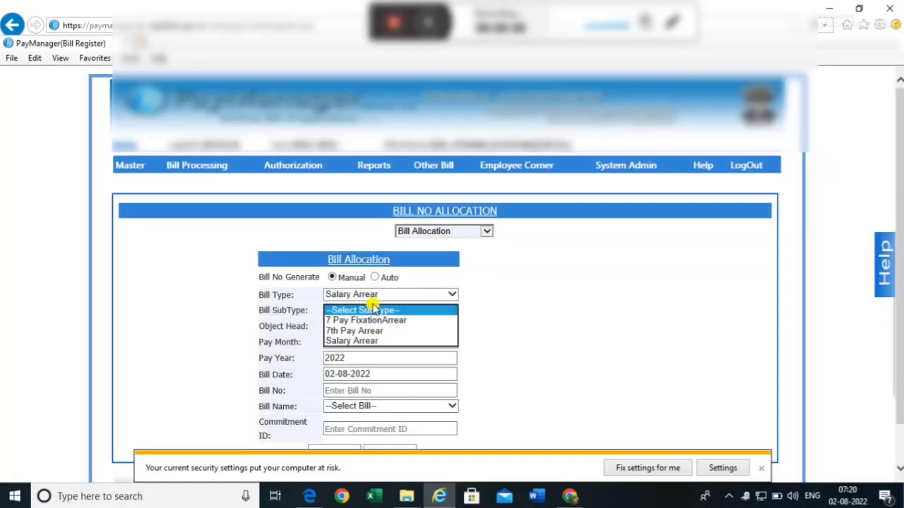
pyautogui.click(358, 341)
pyautogui.click(354, 327)
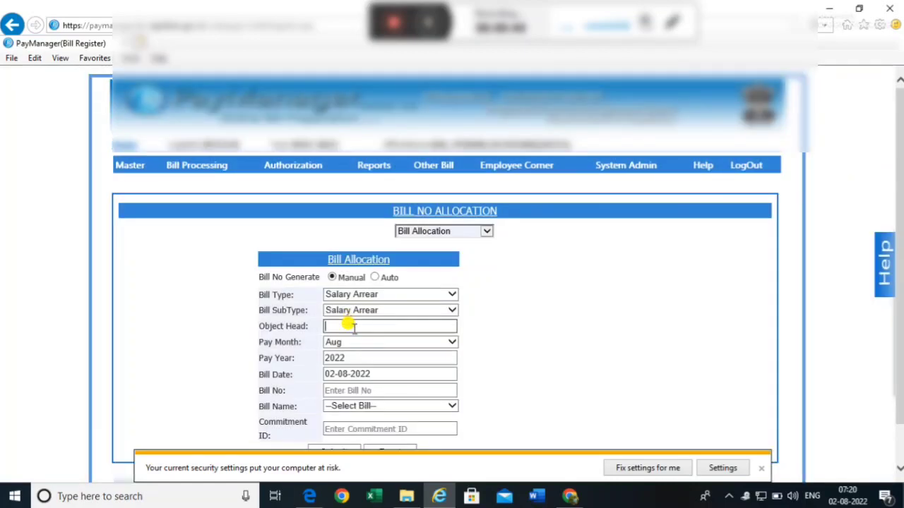
pyautogui.write('01')
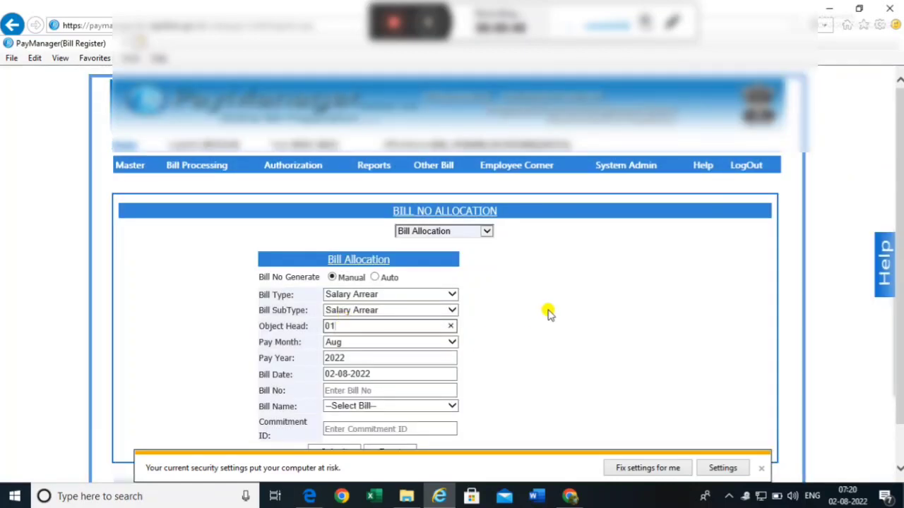
pyautogui.scroll(-1, 548, 311)
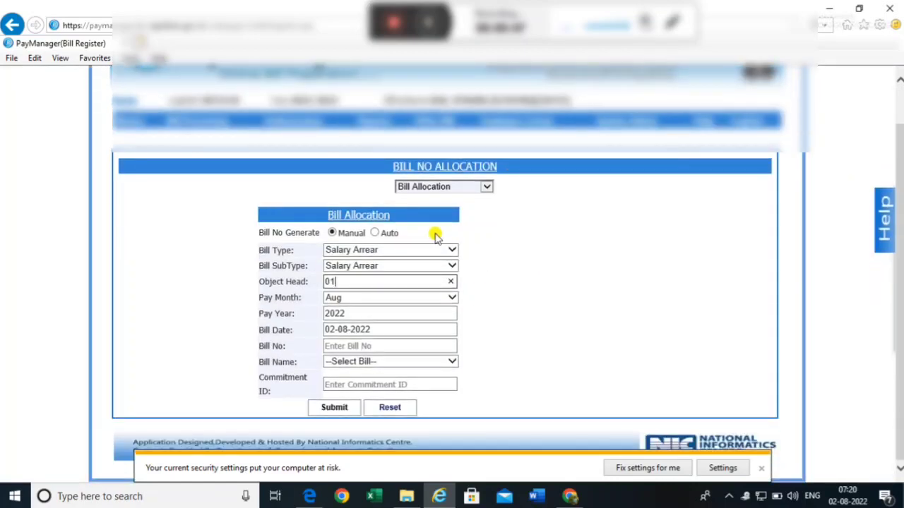
# - Date bill no. 2 as 02/08/2022, name it STATE FUND 27, and submit it
pyautogui.click(371, 330)
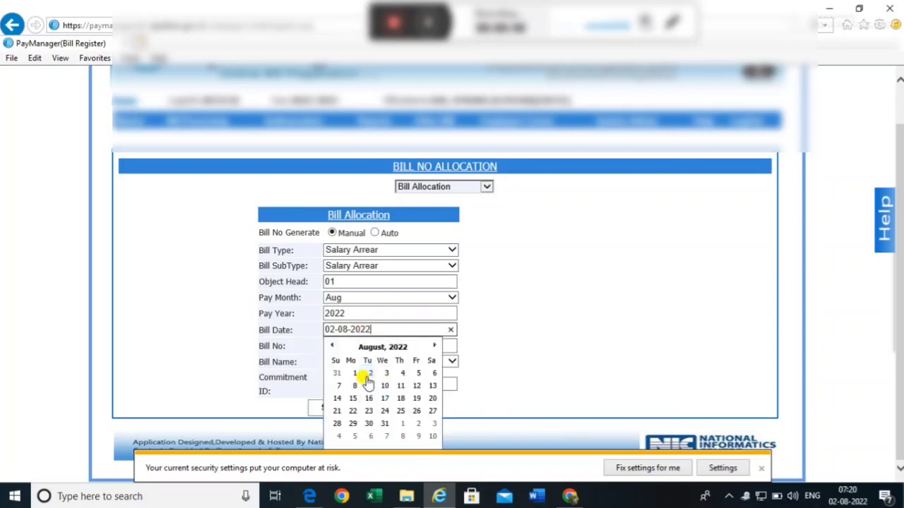
pyautogui.click(366, 373)
pyautogui.click(374, 347)
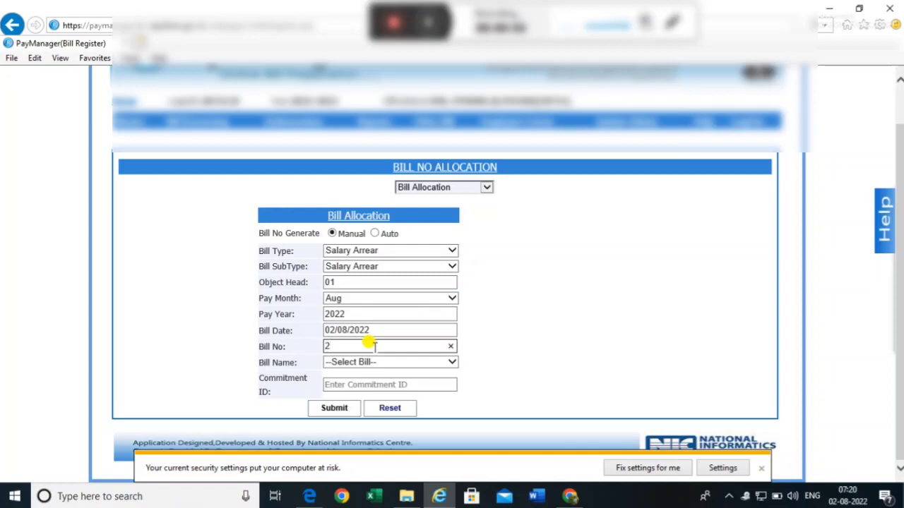
pyautogui.click(375, 364)
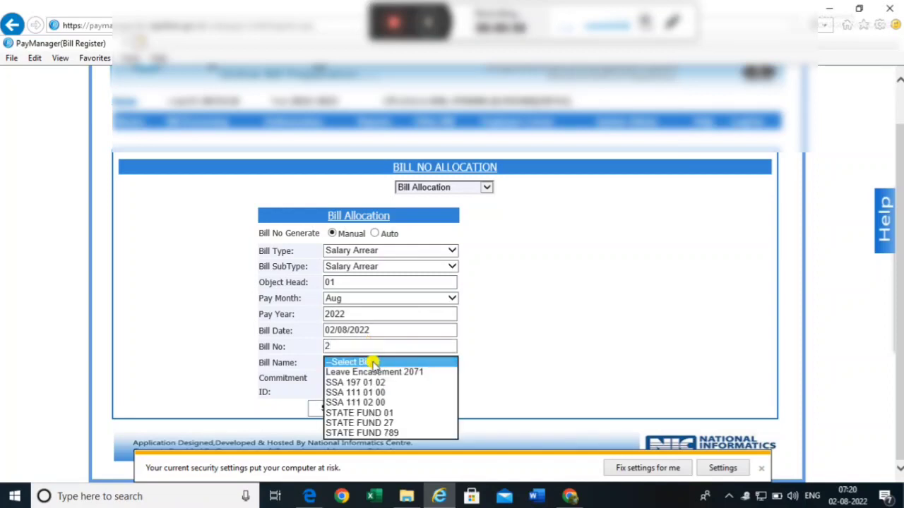
pyautogui.click(371, 424)
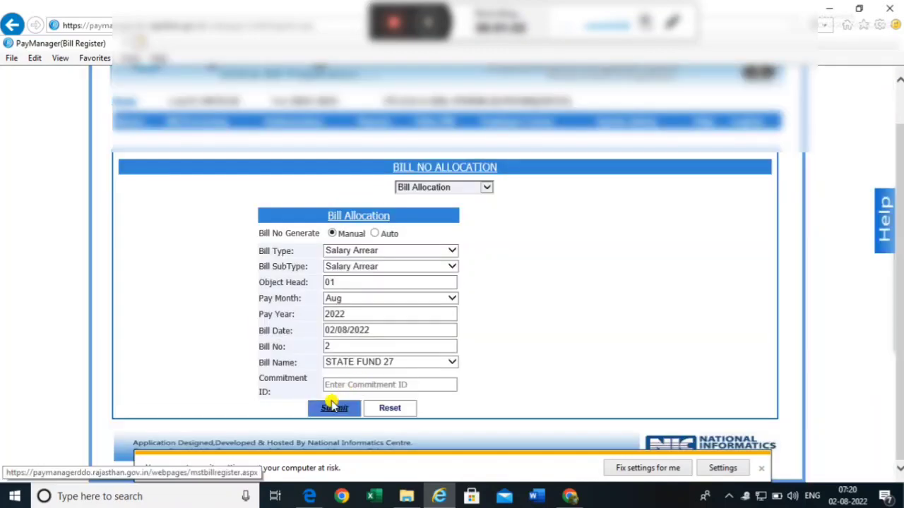
pyautogui.click(332, 409)
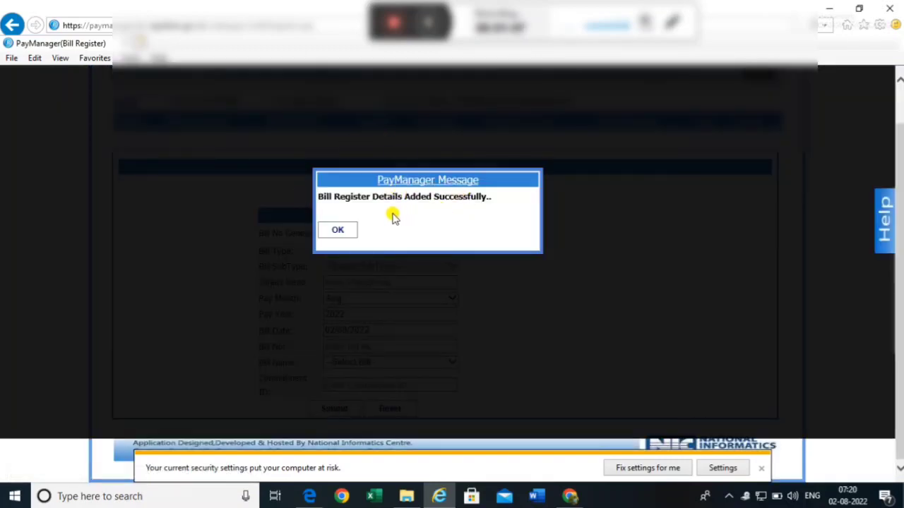
pyautogui.click(339, 232)
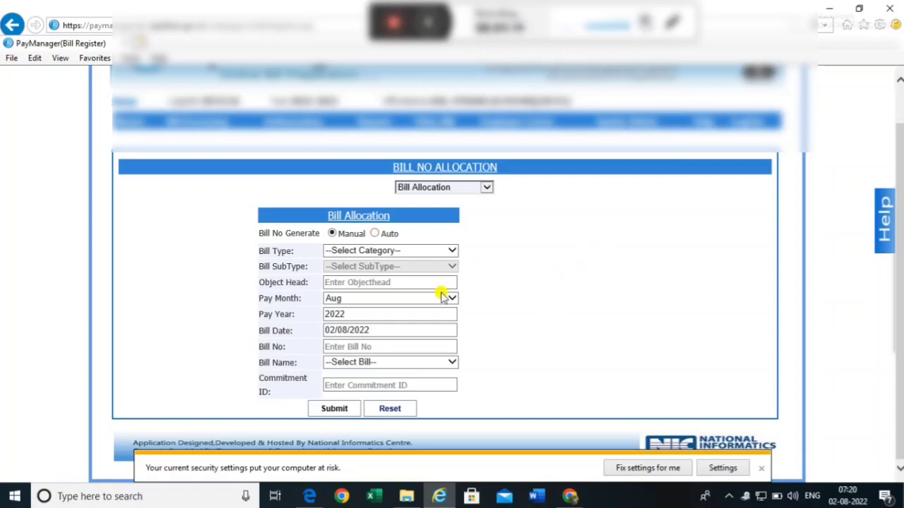
# - Open Bill Processing > Salary Preparation > Salary Arrear
pyautogui.moveTo(177, 125)
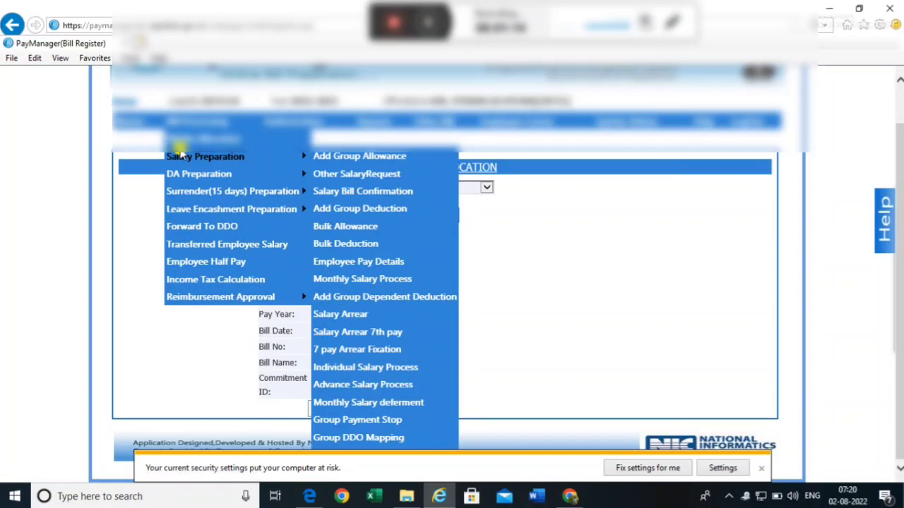
pyautogui.moveTo(178, 157)
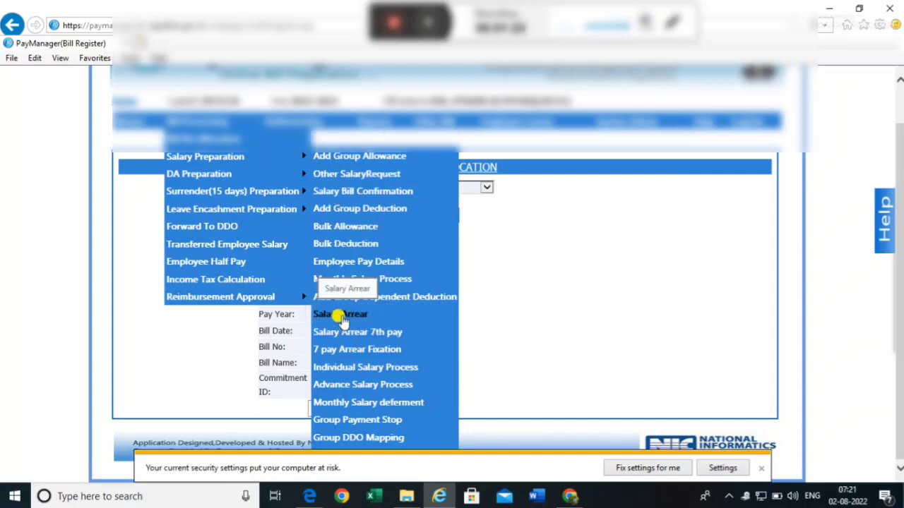
pyautogui.click(339, 316)
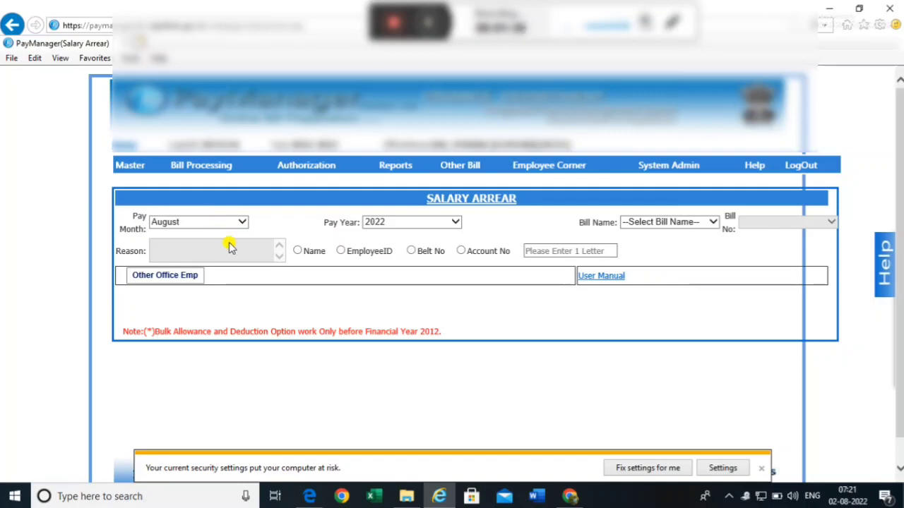
# - Set the pay month to August after briefly choosing January
pyautogui.click(218, 223)
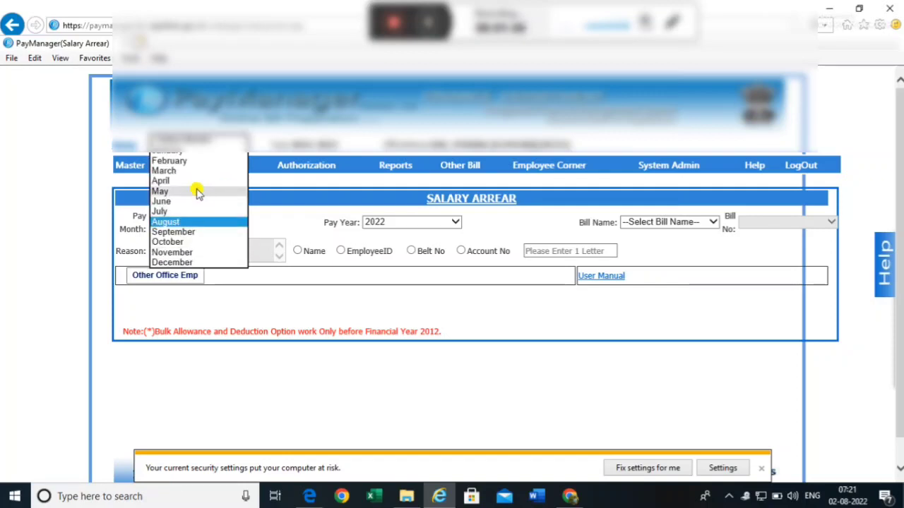
pyautogui.click(186, 150)
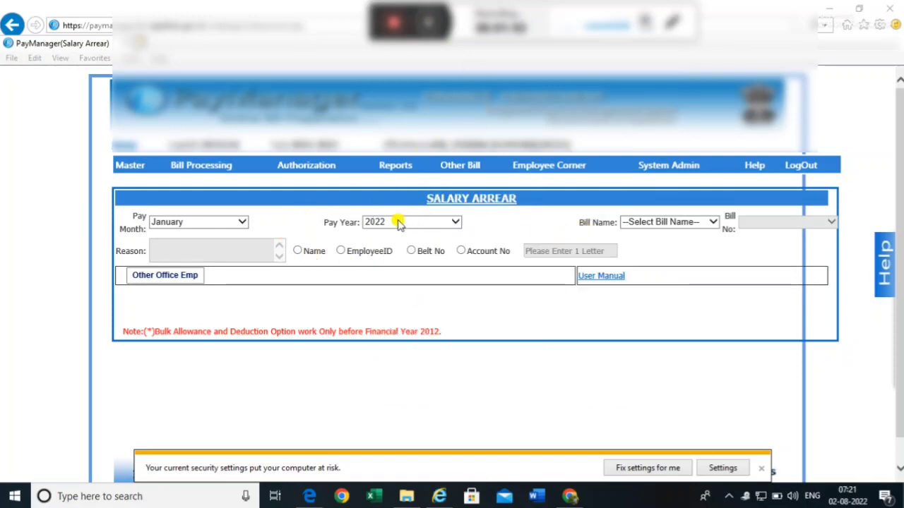
pyautogui.click(665, 223)
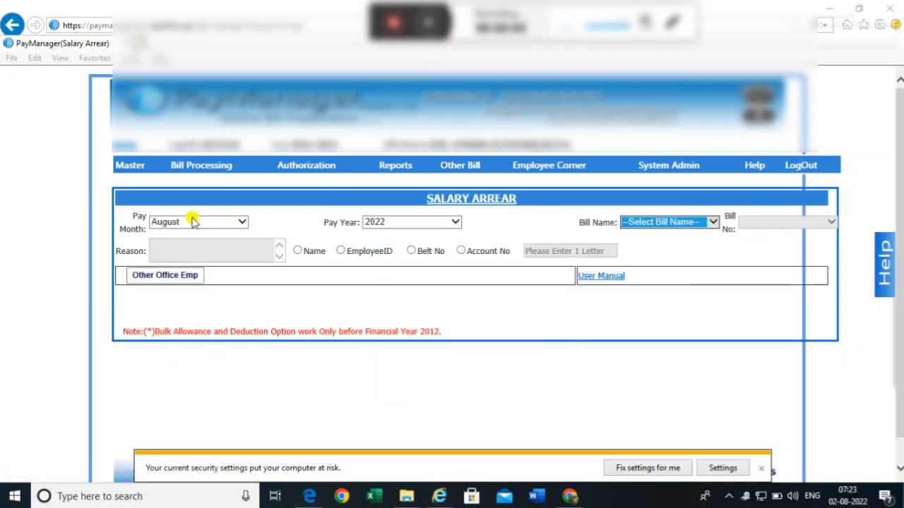
pyautogui.click(205, 225)
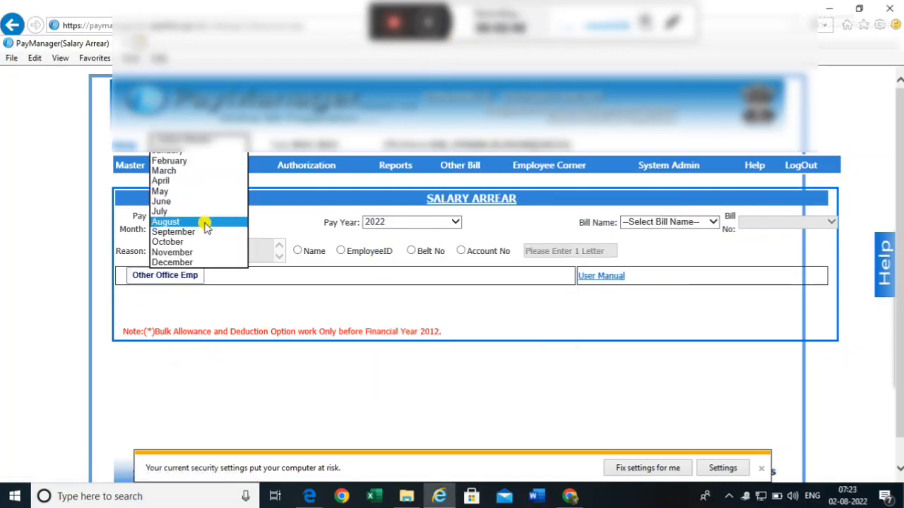
pyautogui.click(204, 223)
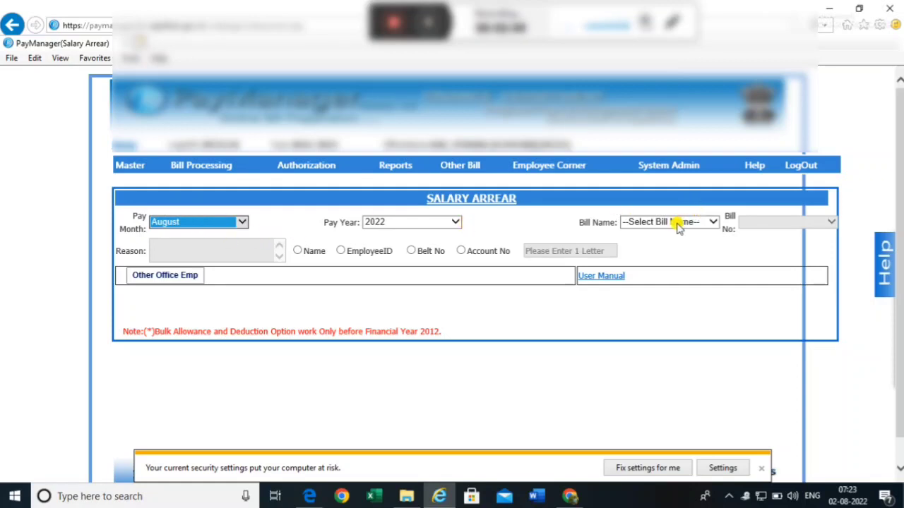
# - Select bill name STATE FUND 27 and its bill dated 02/08/2022
pyautogui.click(642, 222)
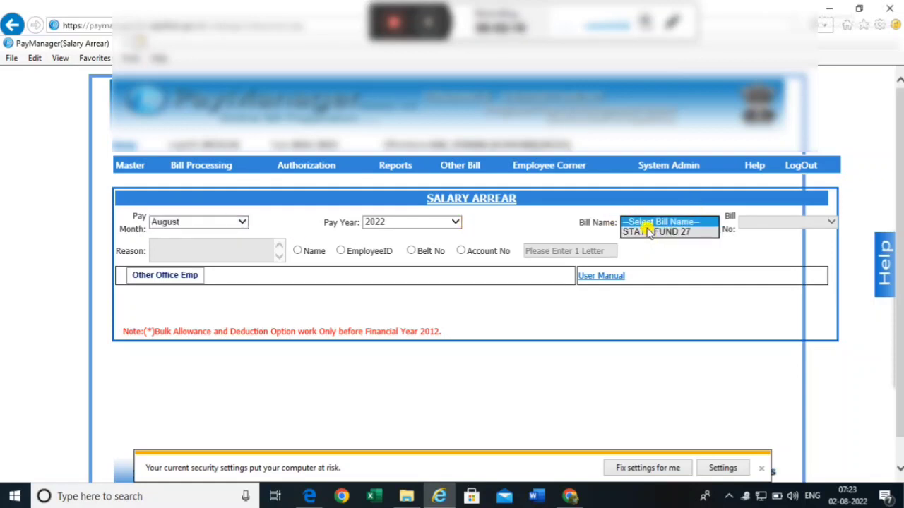
pyautogui.click(646, 233)
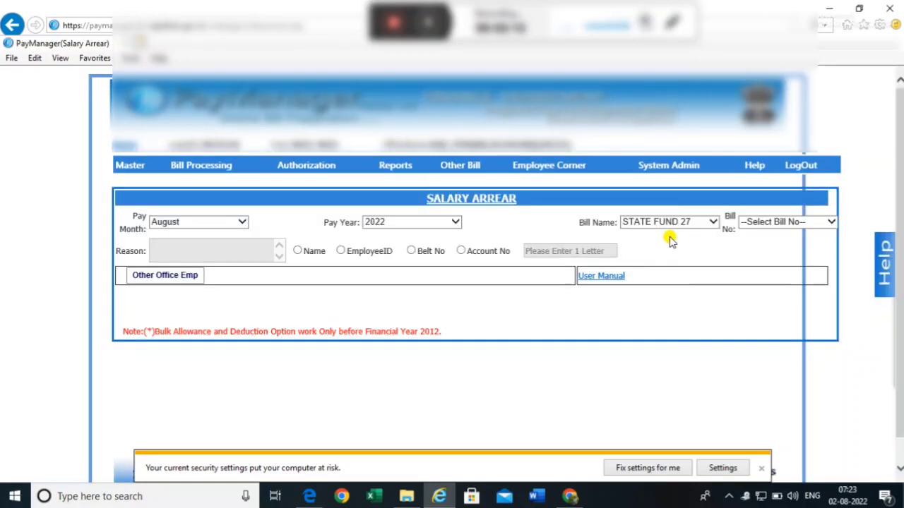
pyautogui.click(773, 221)
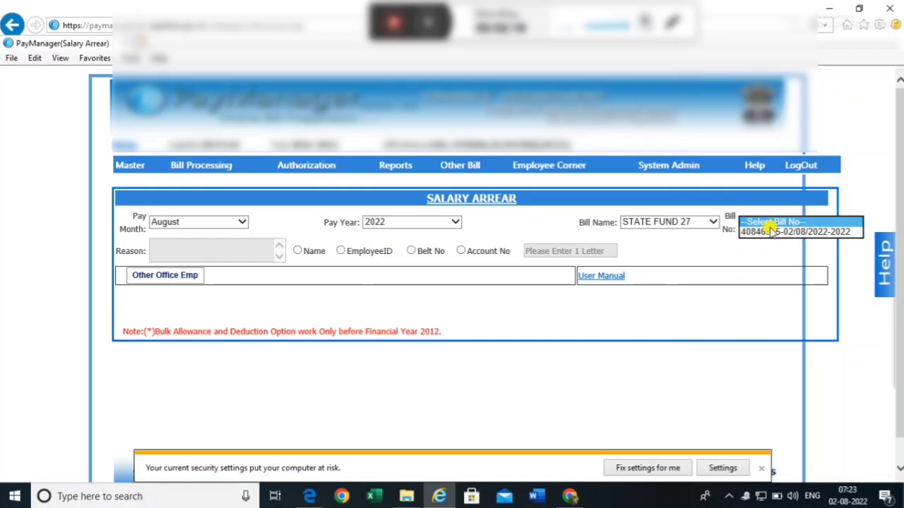
pyautogui.click(780, 231)
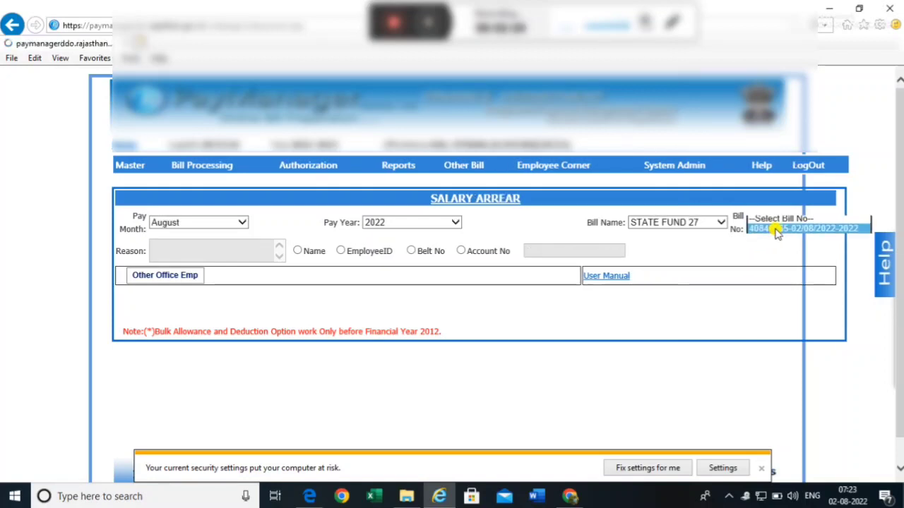
pyautogui.click(200, 251)
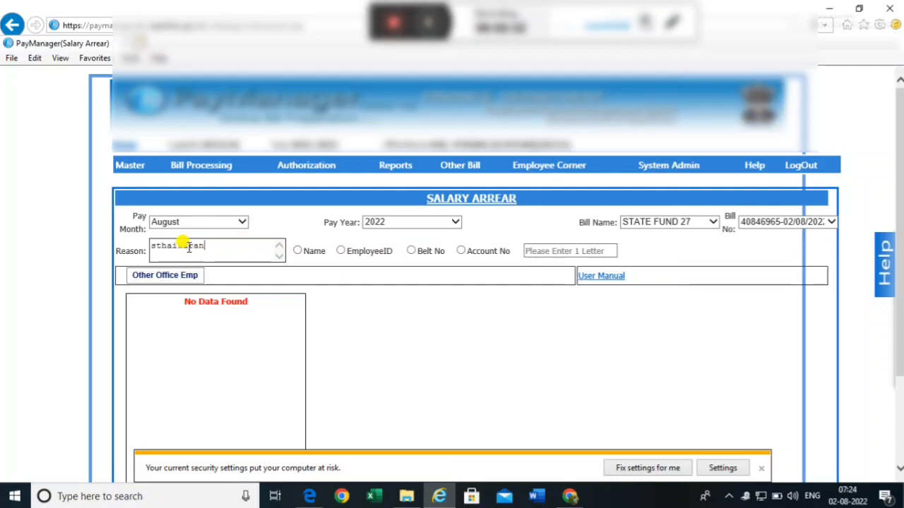
# - Finish the reason as 'sthaikaran due arrear' and search employees by Name
pyautogui.write('a')
pyautogui.write('due arrear')
pyautogui.click(313, 252)
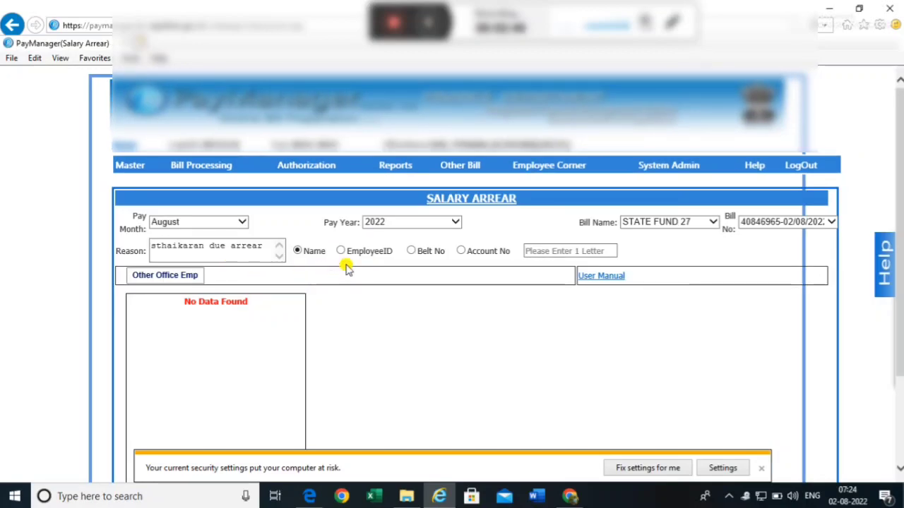
pyautogui.click(530, 250)
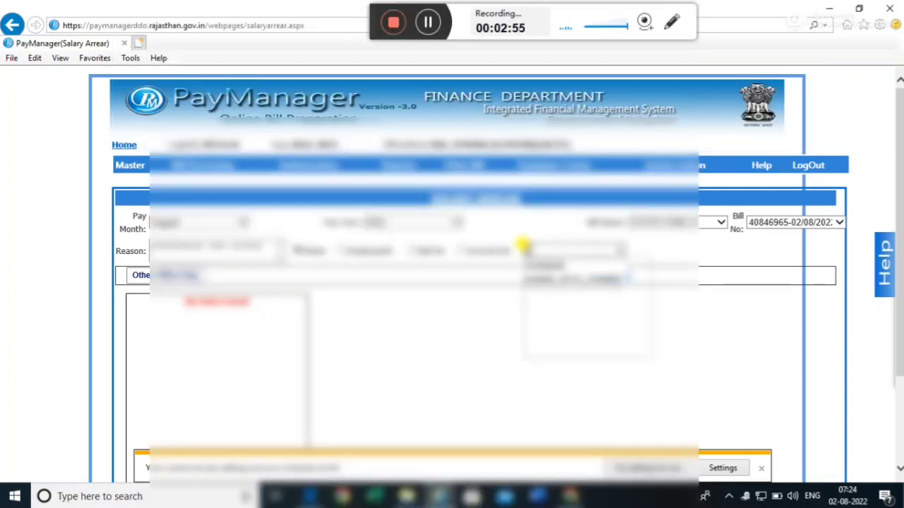
# - Add the suggested employee to the bill and show their arrear details and pay figures
pyautogui.click(558, 272)
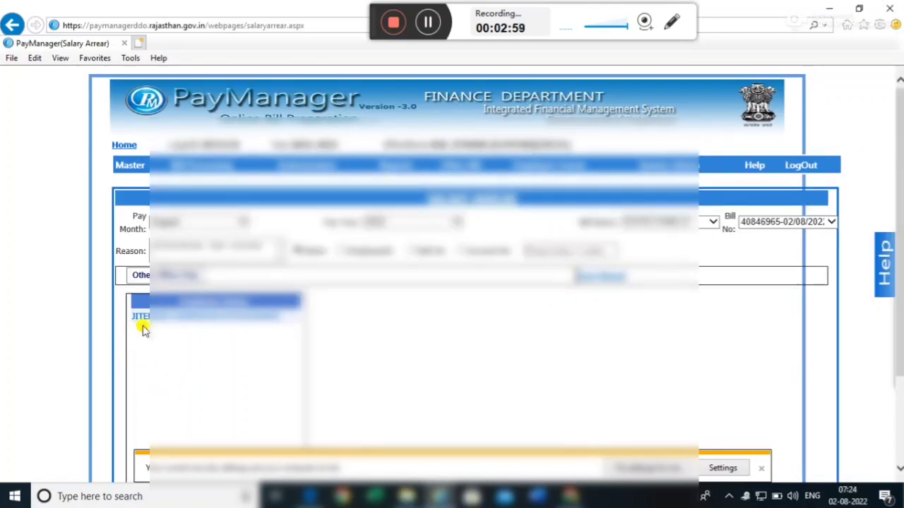
pyautogui.click(190, 318)
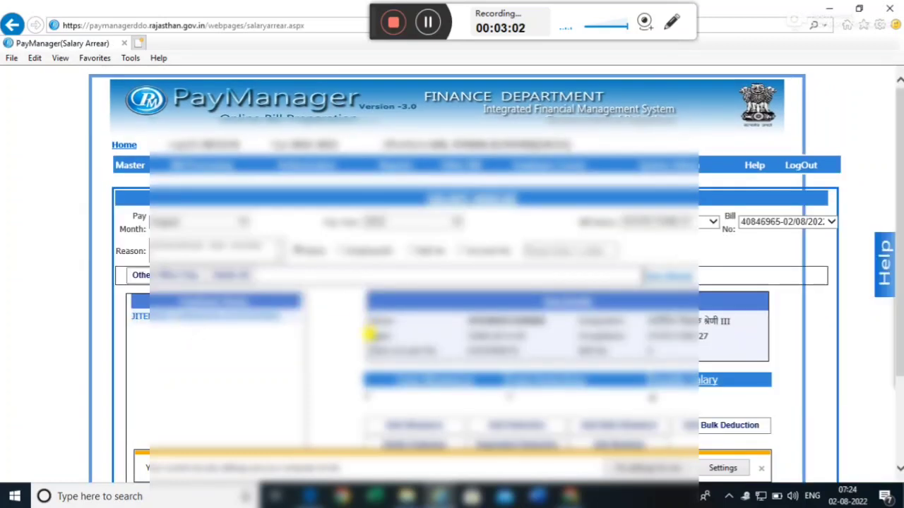
pyautogui.scroll(-2, 374, 343)
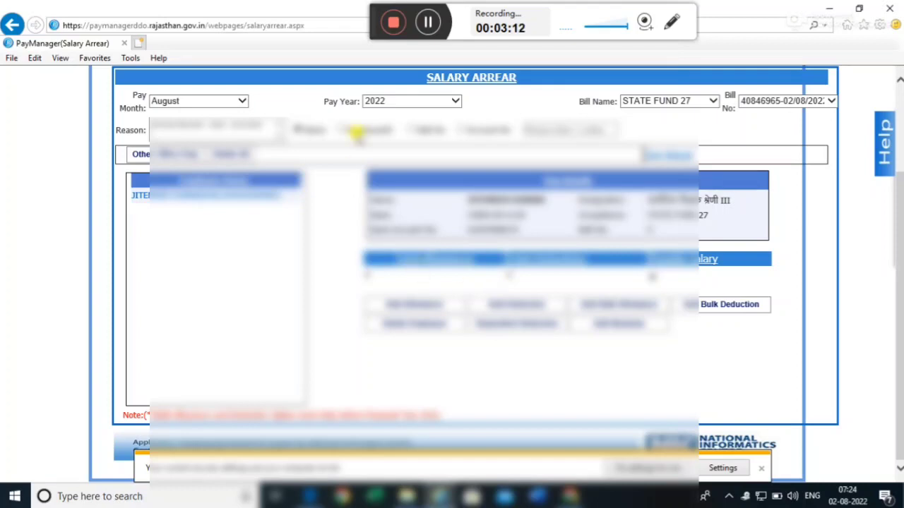
pyautogui.click(426, 23)
pyautogui.click(426, 23)
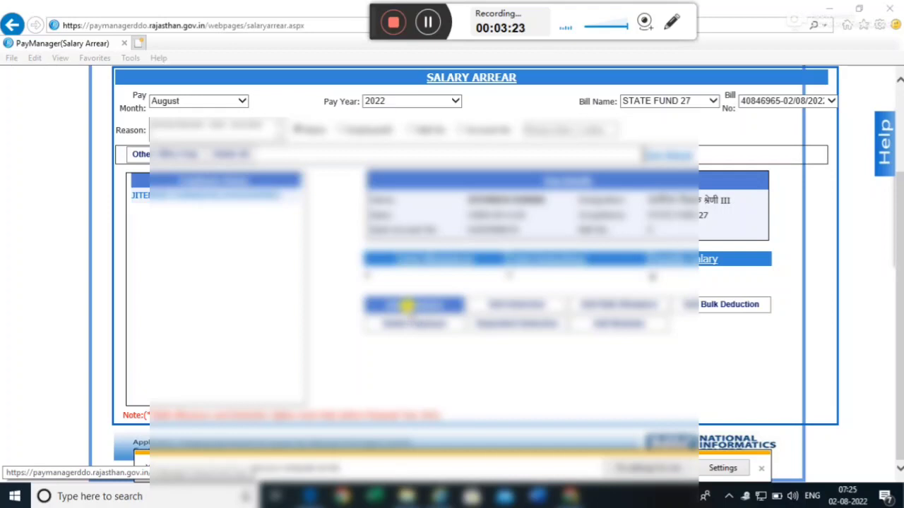
# - Add a new allowance with start date 20/01/2022
pyautogui.click(410, 304)
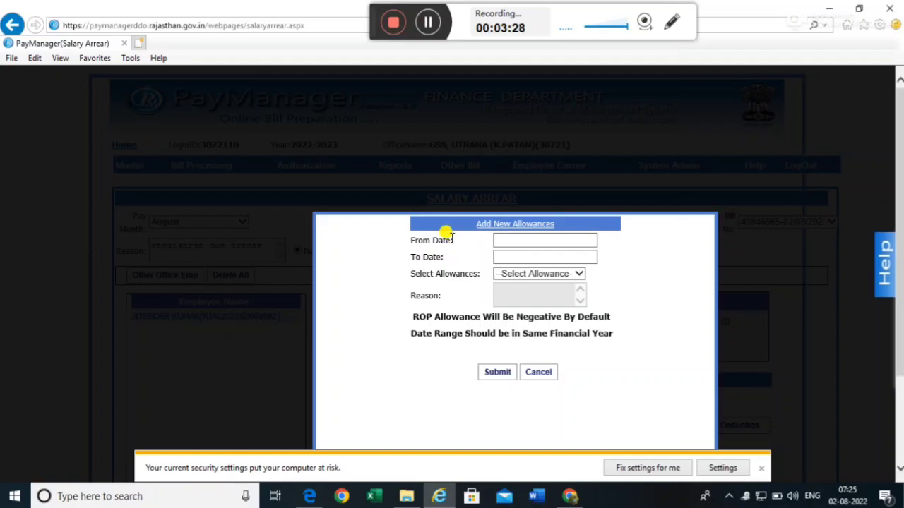
pyautogui.click(522, 240)
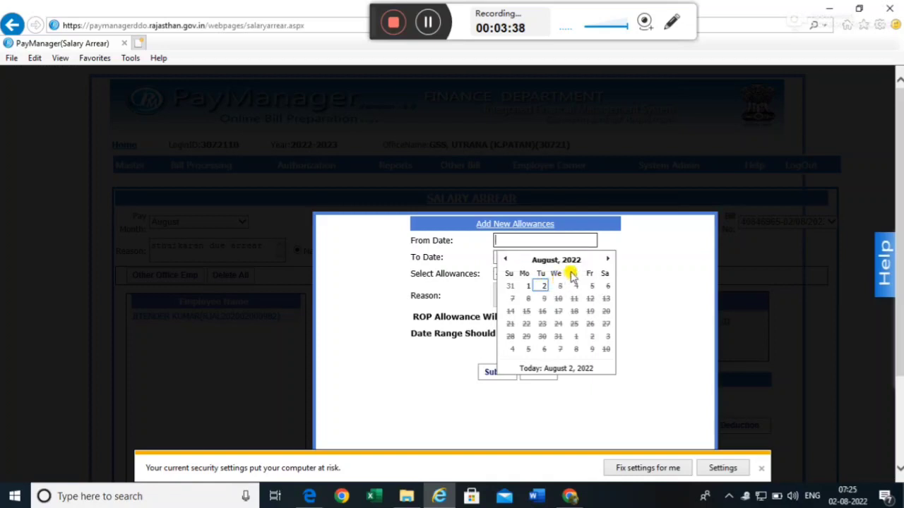
pyautogui.click(508, 261)
pyautogui.click(506, 260)
pyautogui.click(505, 261)
pyautogui.click(505, 260)
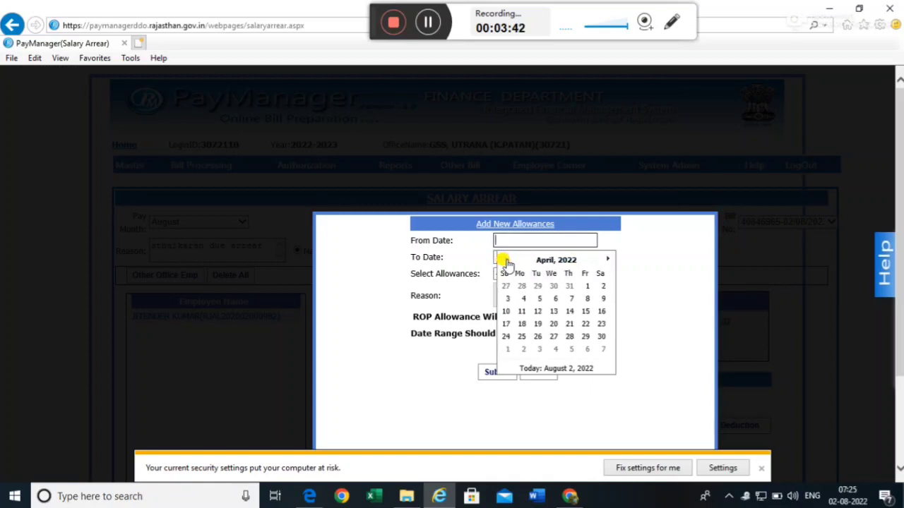
pyautogui.click(505, 260)
pyautogui.click(505, 261)
pyautogui.click(505, 261)
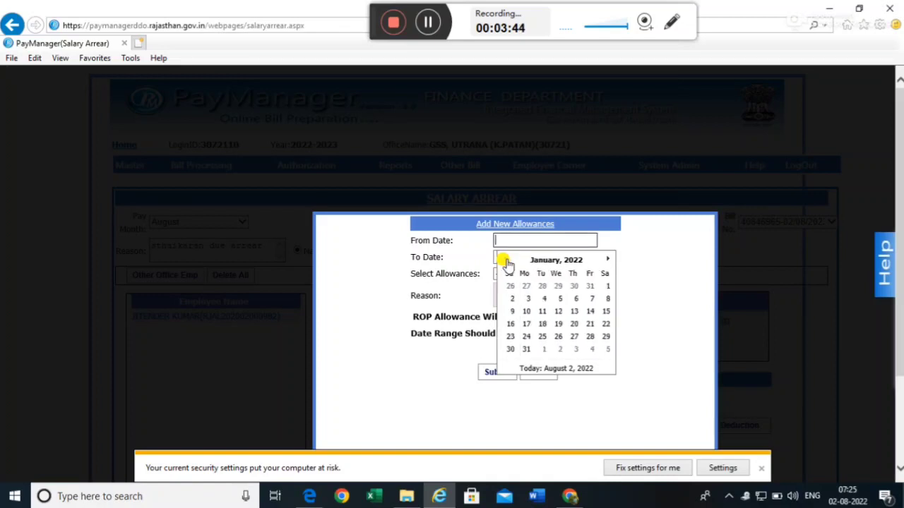
pyautogui.click(569, 324)
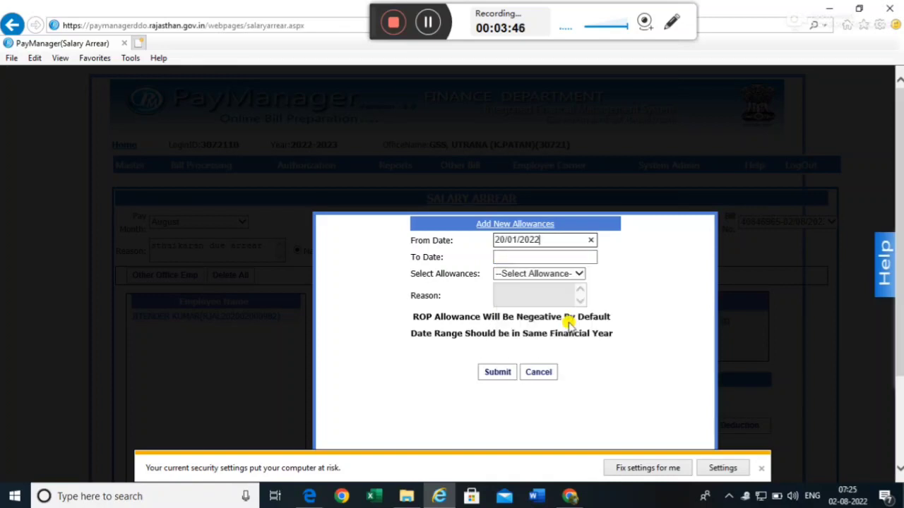
# - Set the allowance end date to 28/02/2022
pyautogui.click(550, 256)
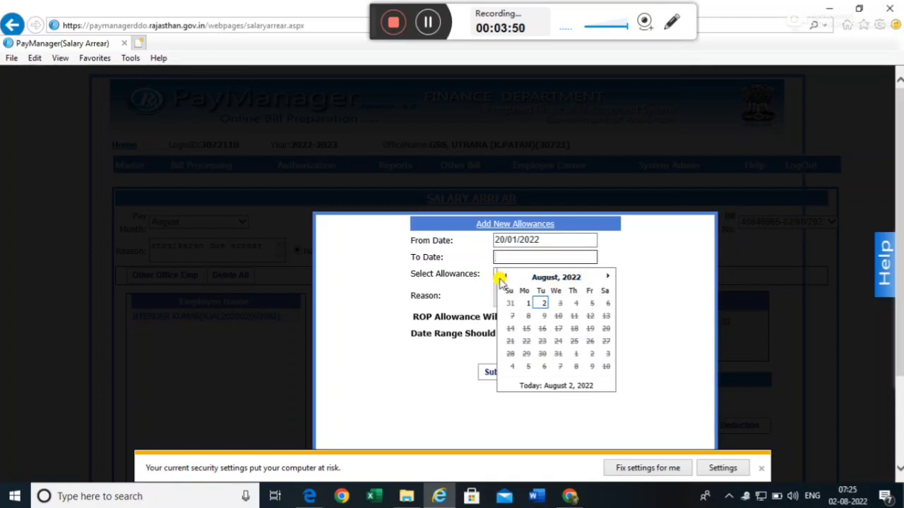
pyautogui.click(542, 278)
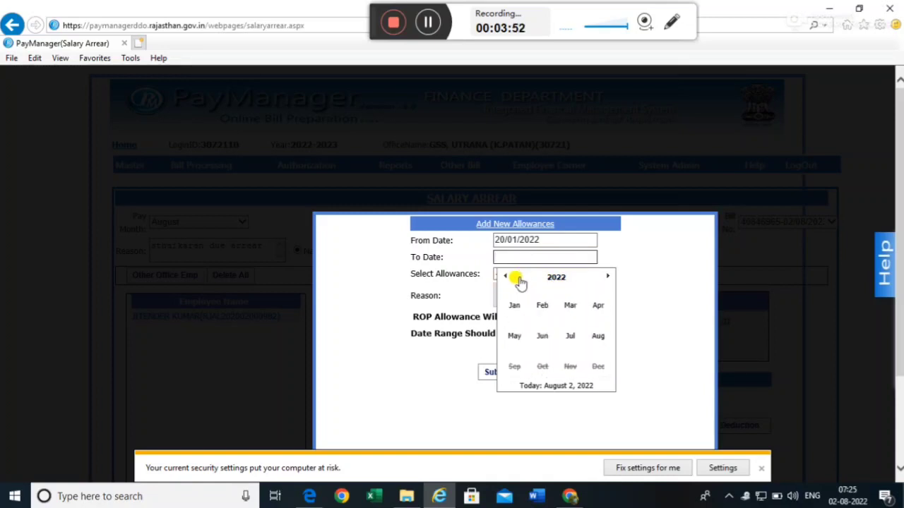
pyautogui.click(539, 306)
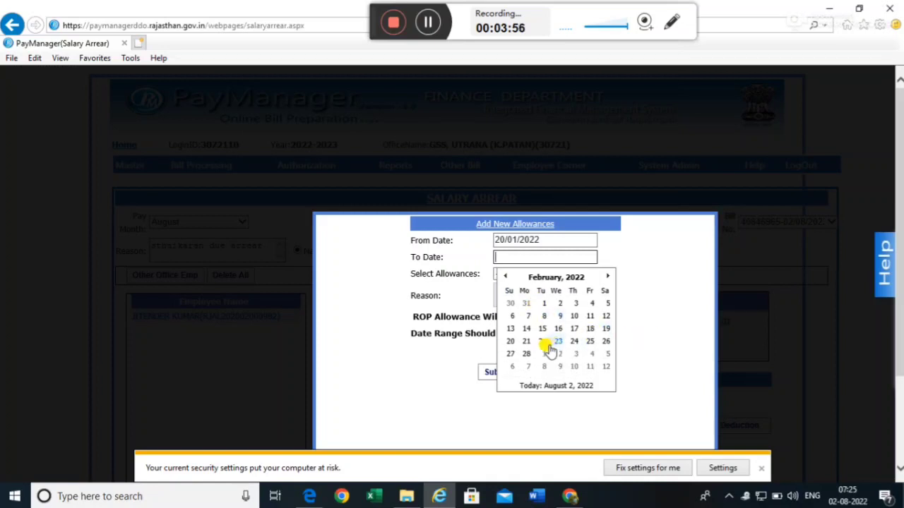
pyautogui.click(526, 354)
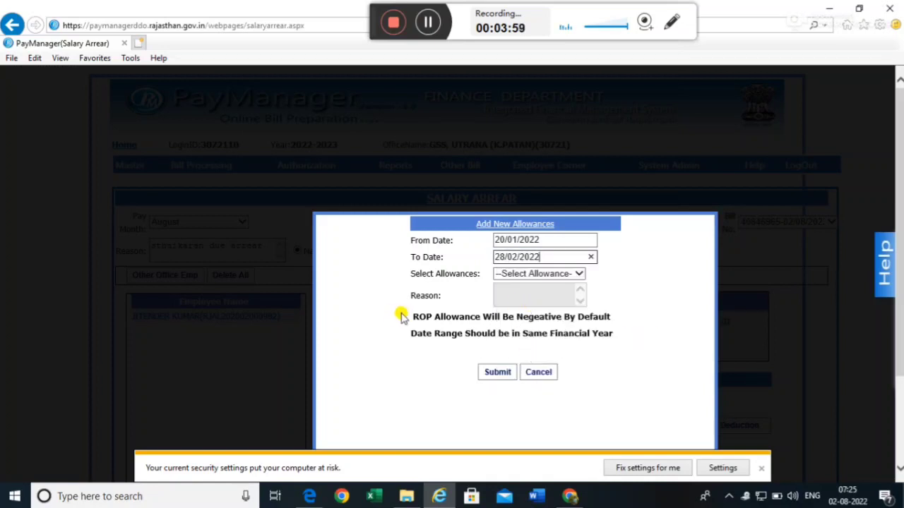
pyautogui.click(539, 274)
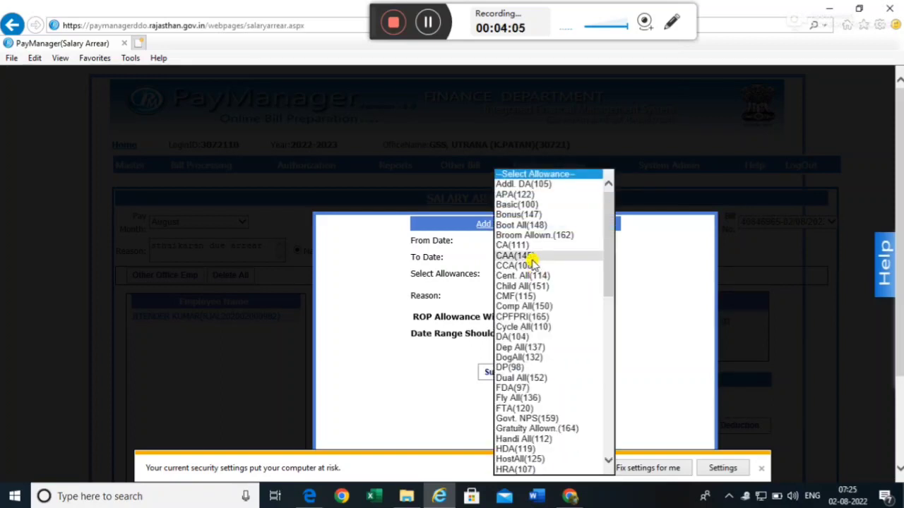
# - Choose Basic(100) and change January's already drawn amount from 23700.00 to 9174
pyautogui.click(523, 204)
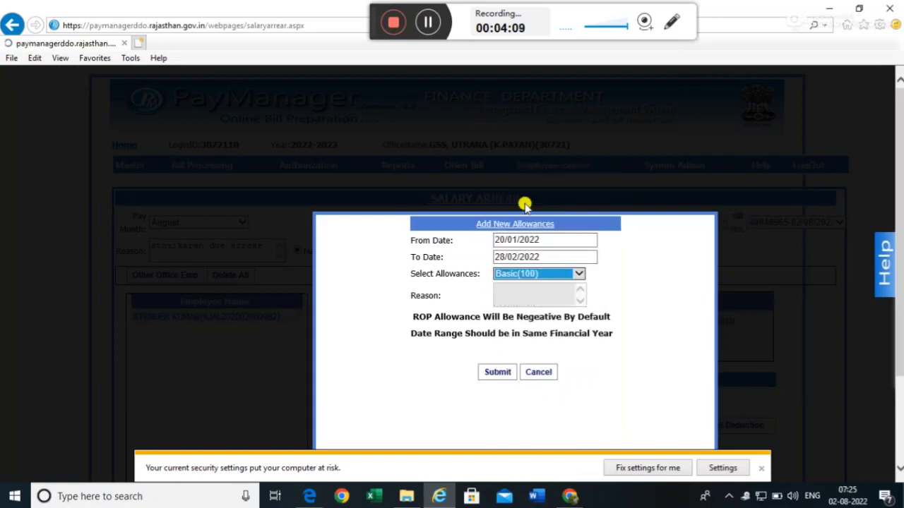
pyautogui.scroll(-3, 533, 293)
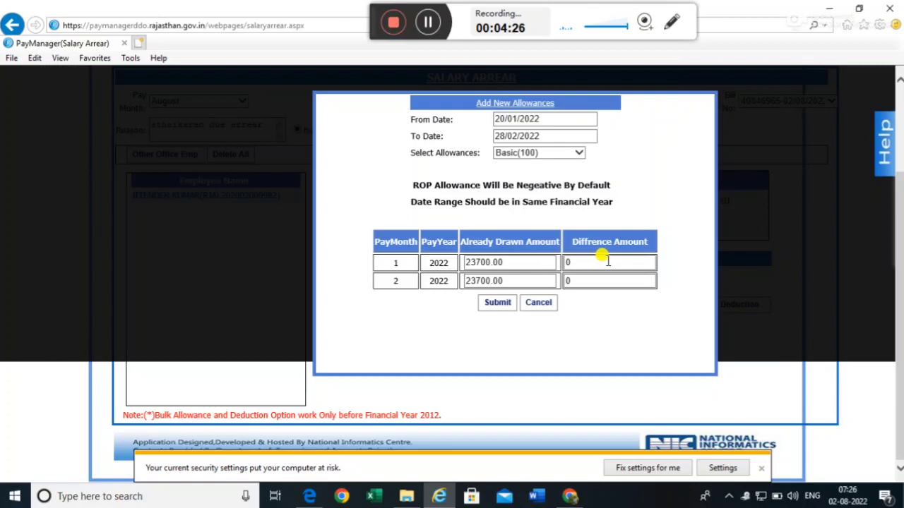
pyautogui.click(505, 259)
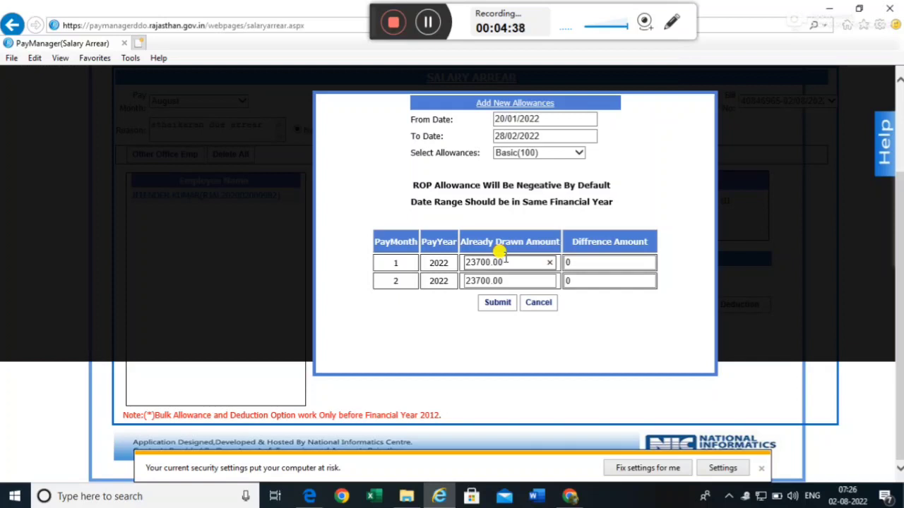
pyautogui.press('BackSpace')
pyautogui.press('BackSpace')
pyautogui.press('BackSpace')
pyautogui.press('BackSpace')
pyautogui.press('BackSpace')
pyautogui.press('BackSpace')
pyautogui.press('BackSpace')
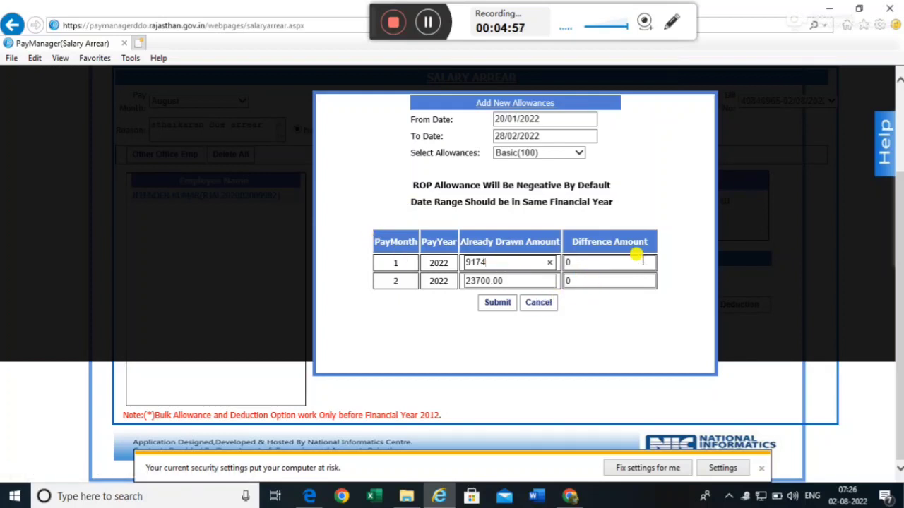
# - Enter difference amounts 3910 for January and 10100 for February, then submit
pyautogui.click(615, 262)
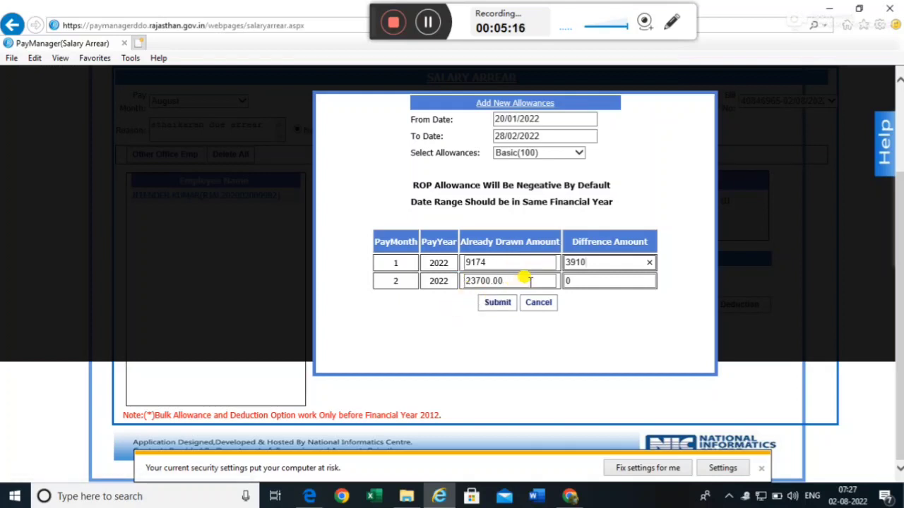
pyautogui.click(590, 281)
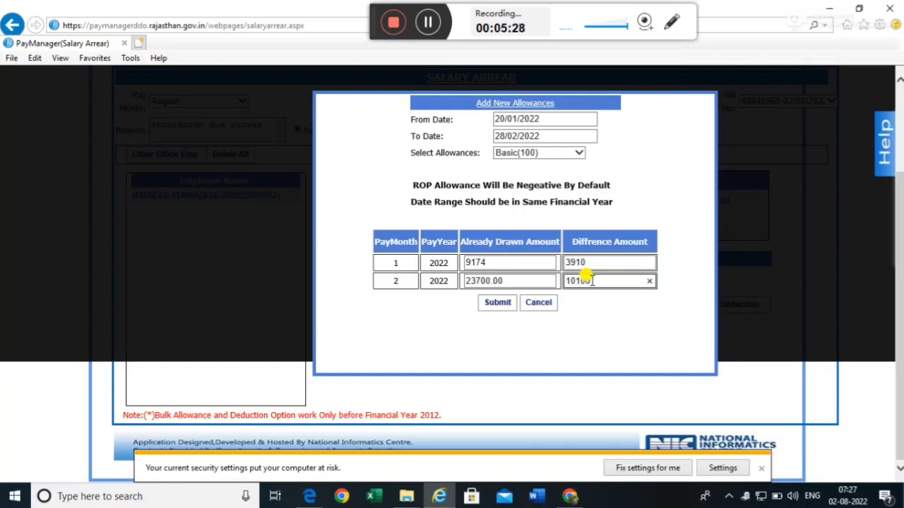
pyautogui.click(604, 342)
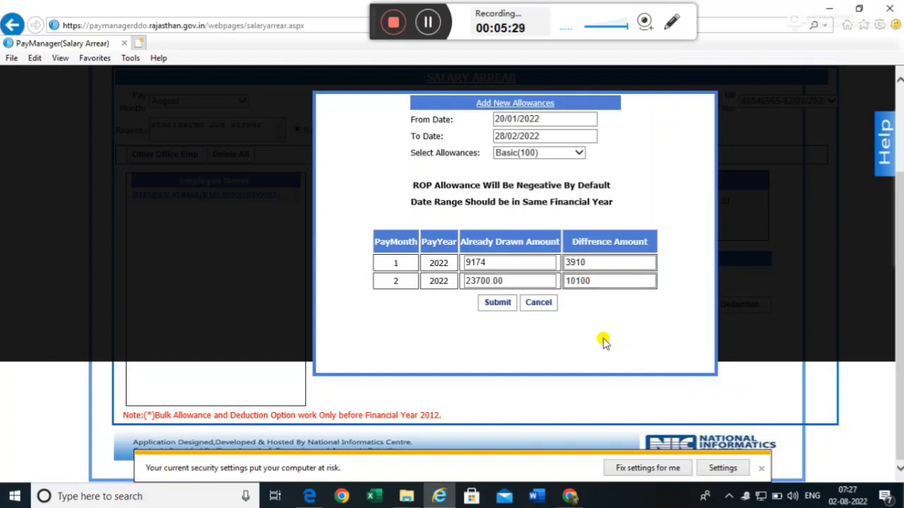
pyautogui.click(494, 303)
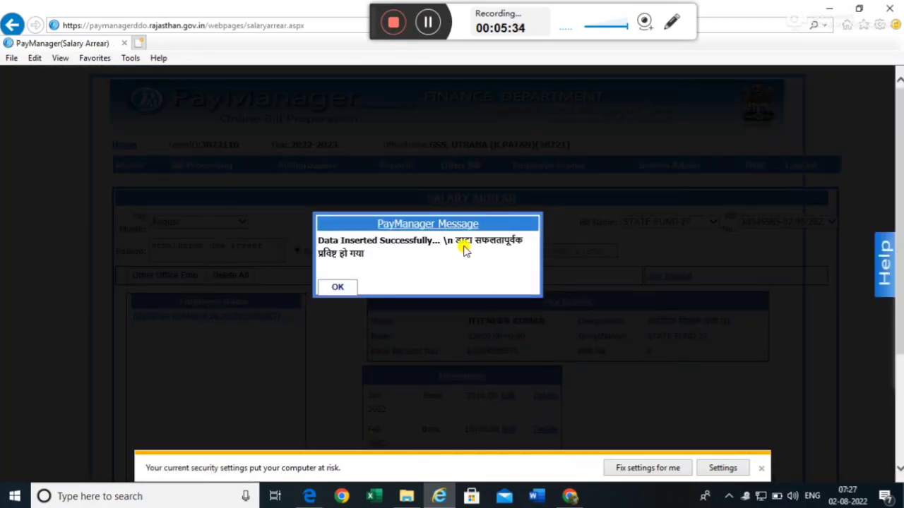
# - Dismiss the saved message and check Basic shows 3910.00 and 10100.00, totalling 14010.00
pyautogui.click(341, 287)
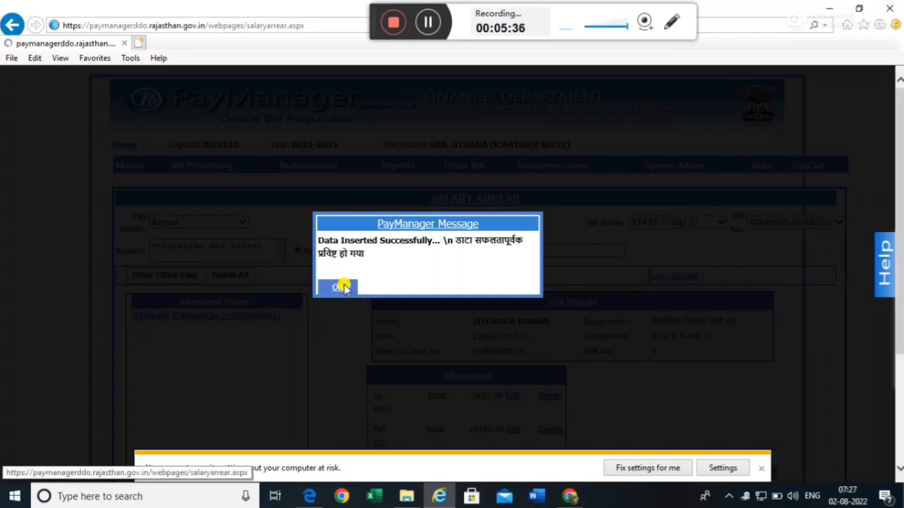
pyautogui.scroll(-3, 429, 258)
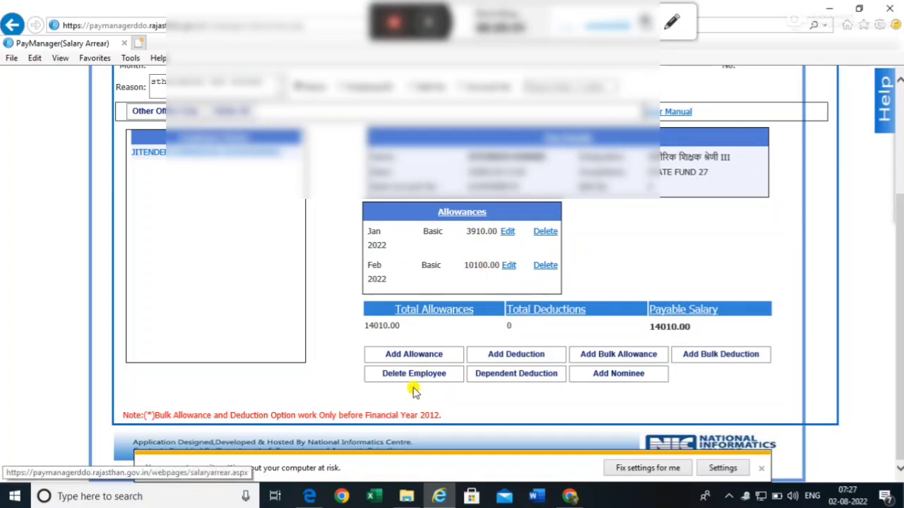
# - Add another allowance entry with From Date 20/01/2022 and To Date 28/02/2022
pyautogui.click(415, 354)
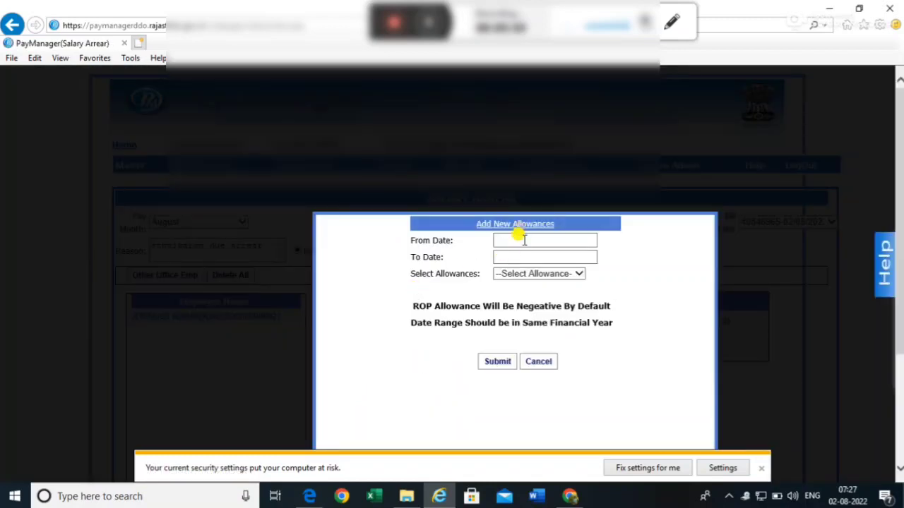
pyautogui.click(517, 241)
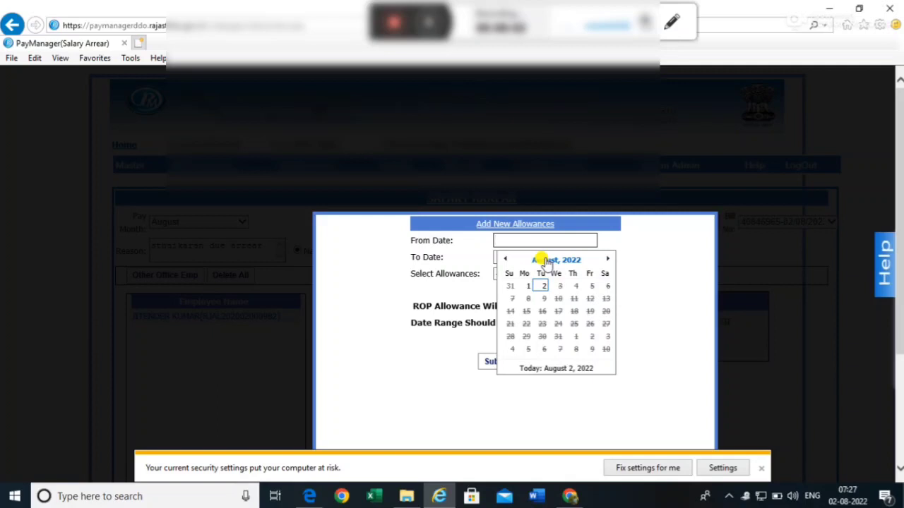
pyautogui.click(546, 261)
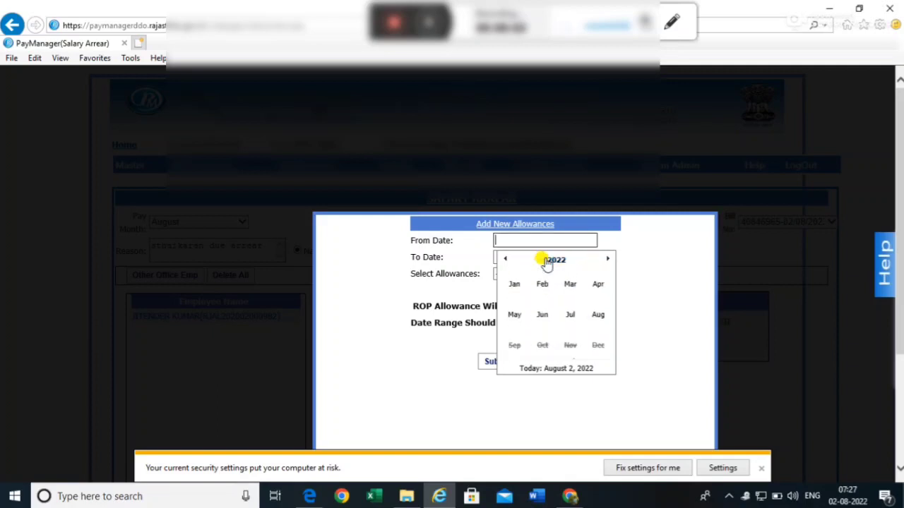
pyautogui.click(514, 295)
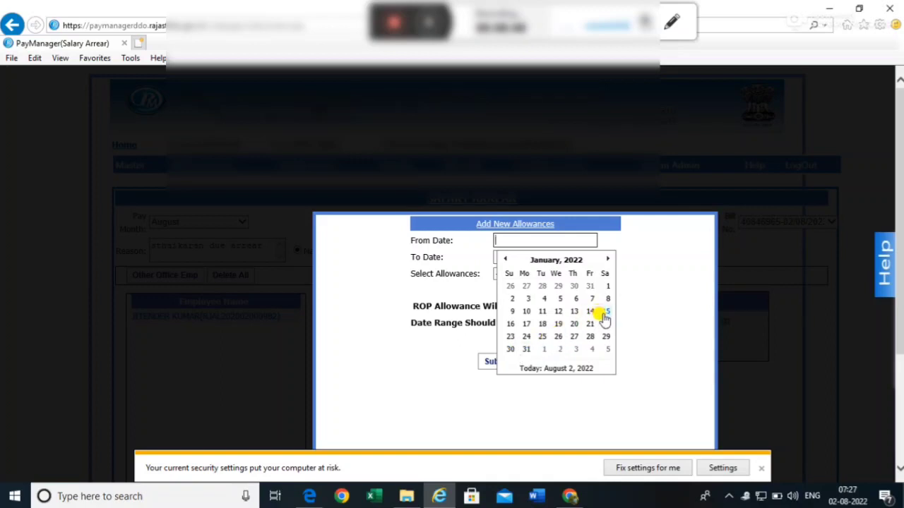
pyautogui.click(574, 325)
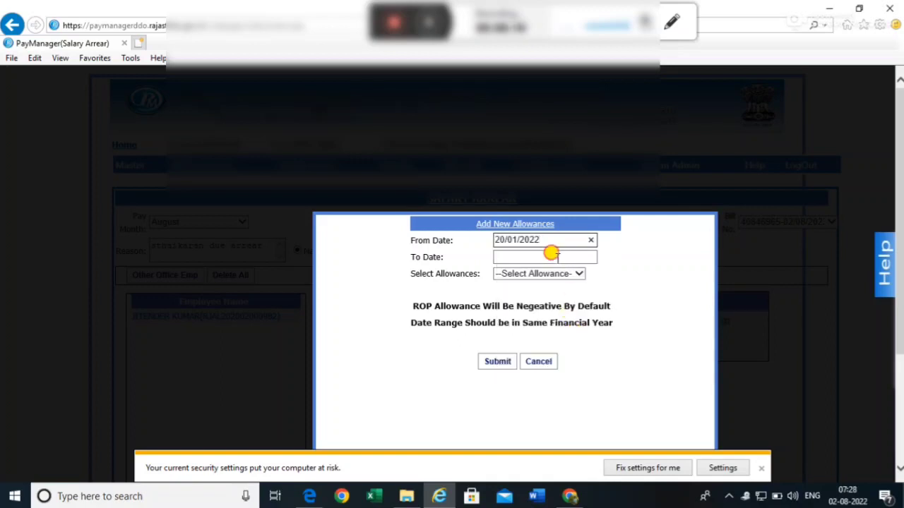
pyautogui.click(550, 257)
pyautogui.click(556, 279)
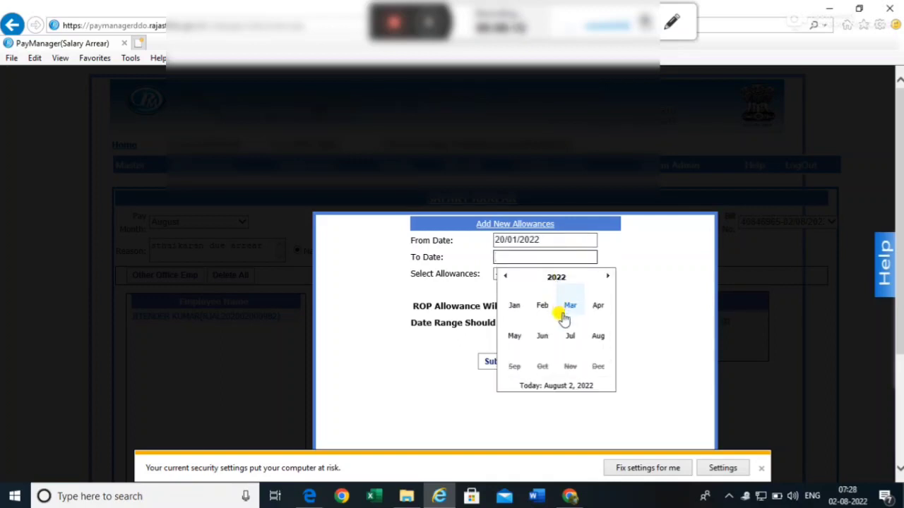
pyautogui.click(542, 309)
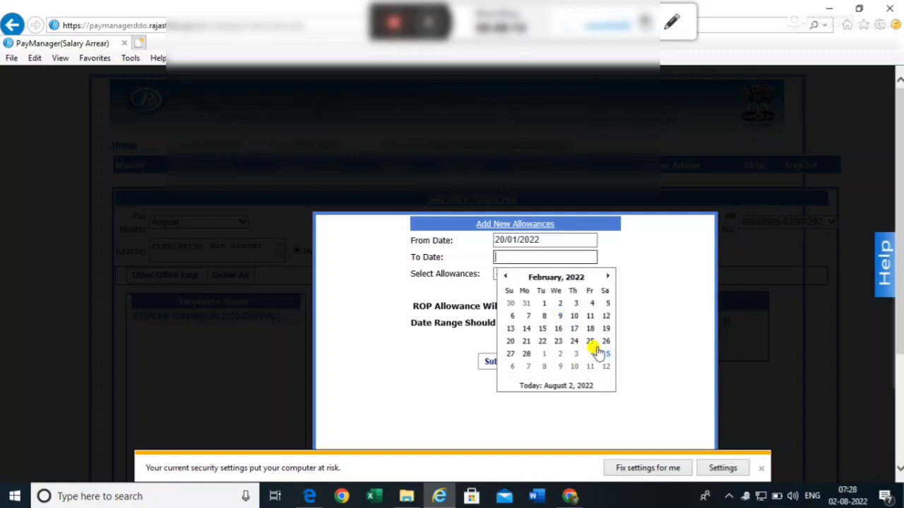
pyautogui.click(528, 356)
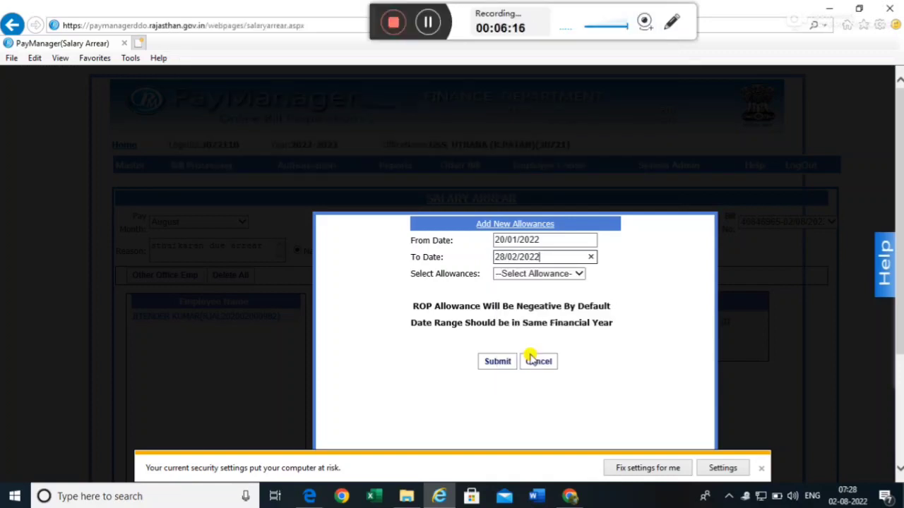
# - Choose DA(104) as the allowance type
pyautogui.click(530, 275)
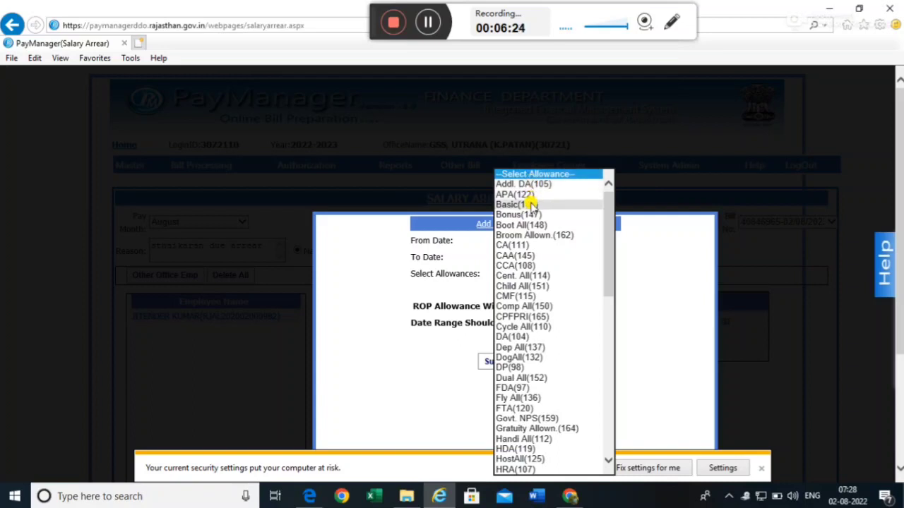
pyautogui.scroll(-1, 538, 380)
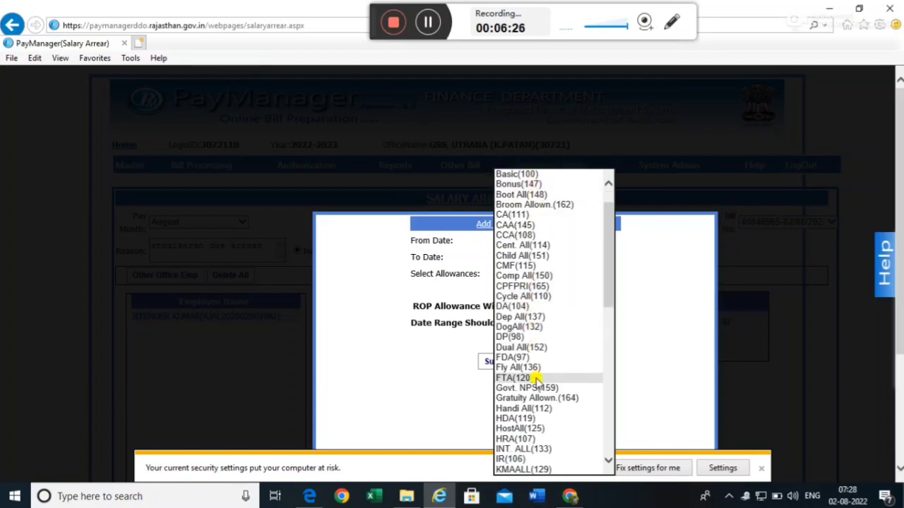
pyautogui.scroll(-2, 538, 380)
pyautogui.scroll(3, 538, 382)
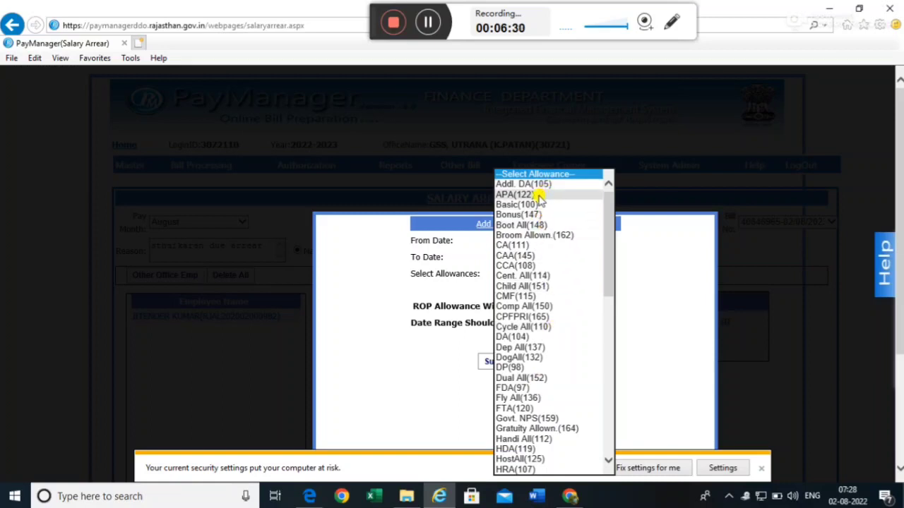
pyautogui.click(520, 337)
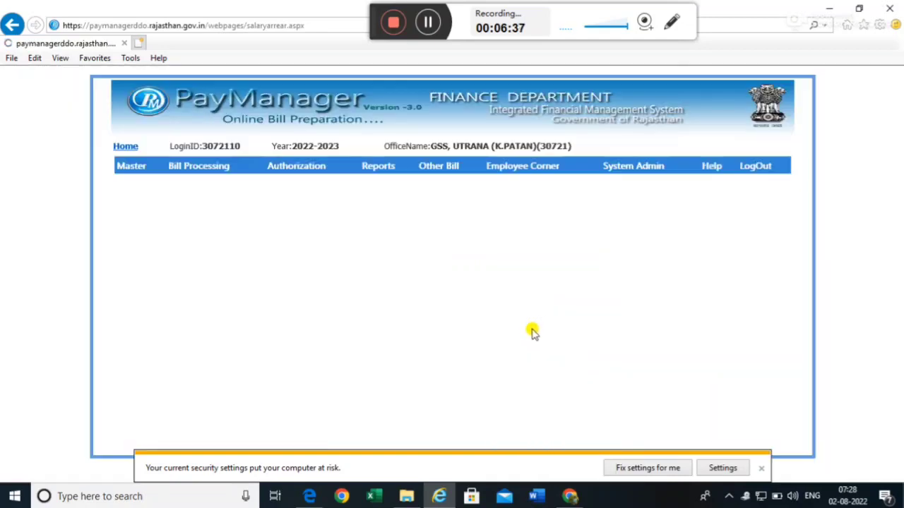
# - Submit DA differences of 4056 for January and 10478 for February 2022, then add another allowance
pyautogui.scroll(-2, 548, 325)
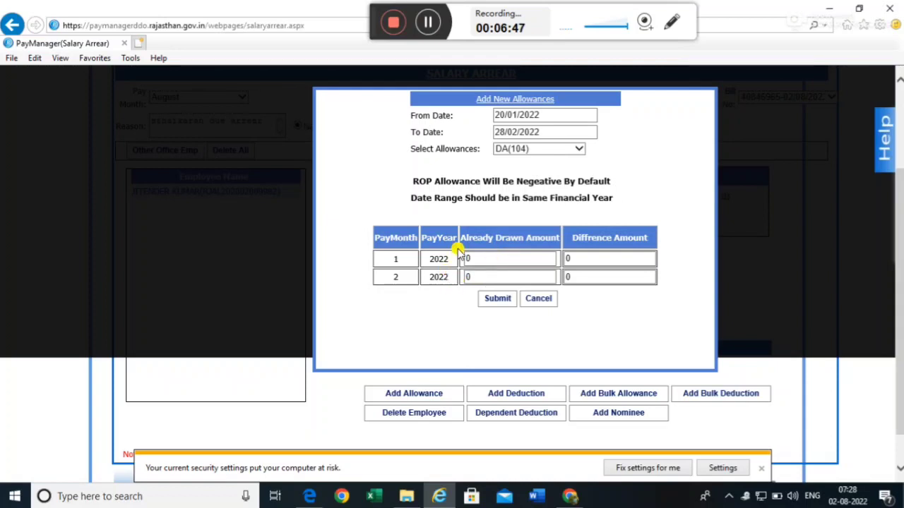
pyautogui.click(580, 258)
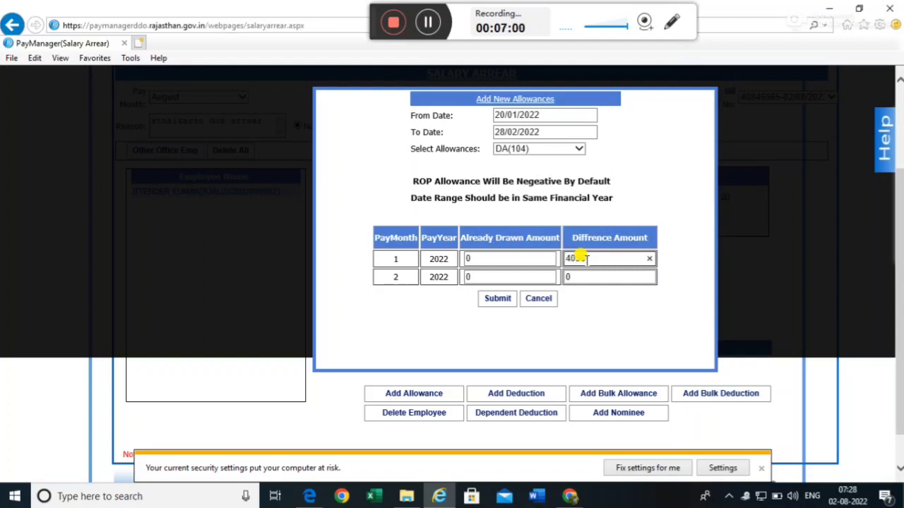
pyautogui.click(588, 276)
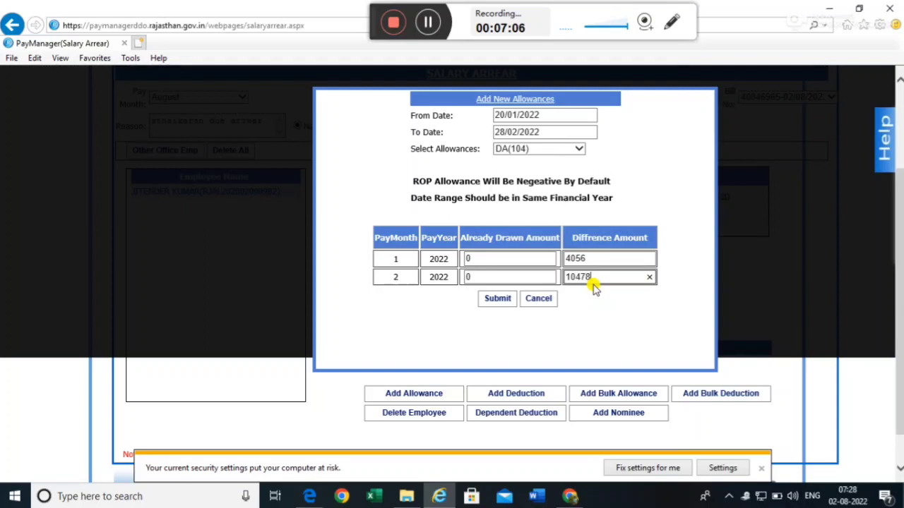
pyautogui.click(496, 299)
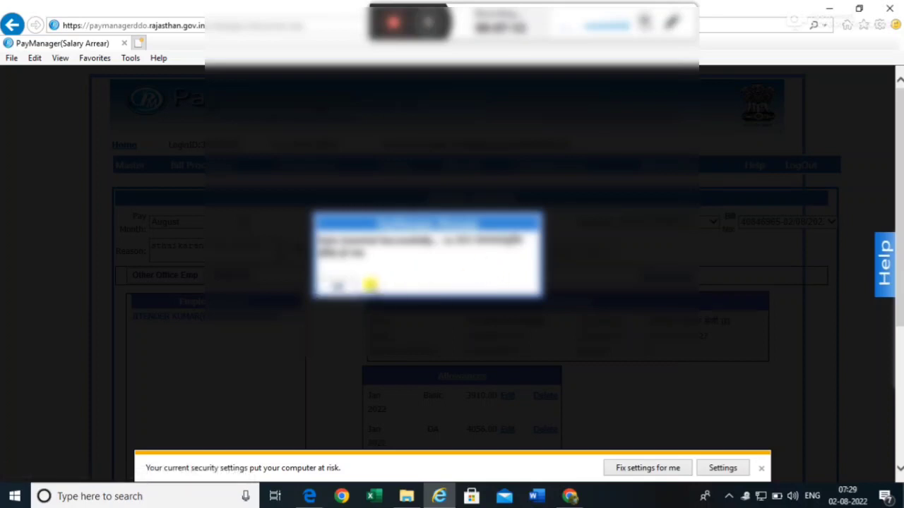
pyautogui.click(338, 288)
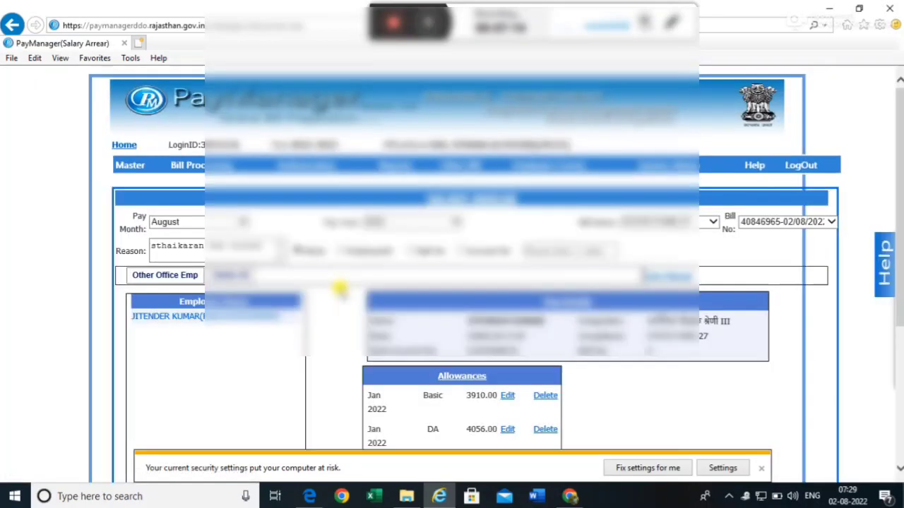
pyautogui.scroll(-3, 494, 317)
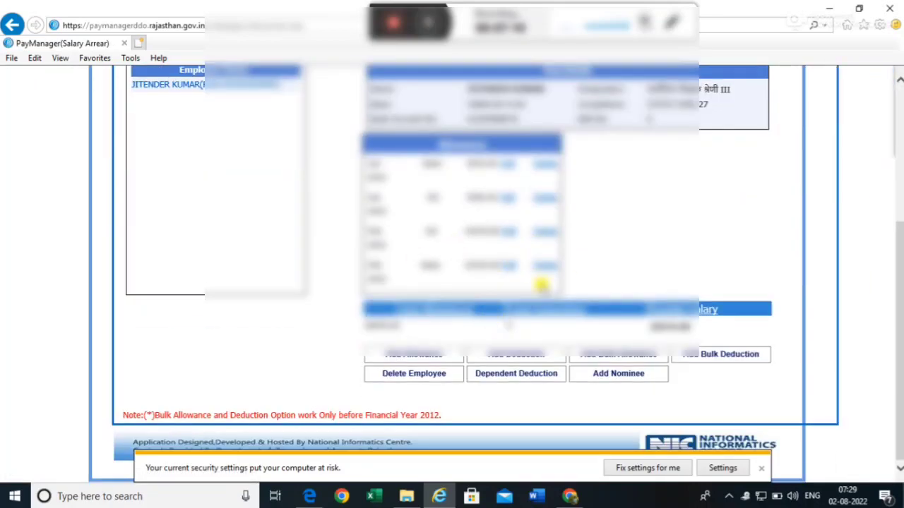
pyautogui.click(415, 356)
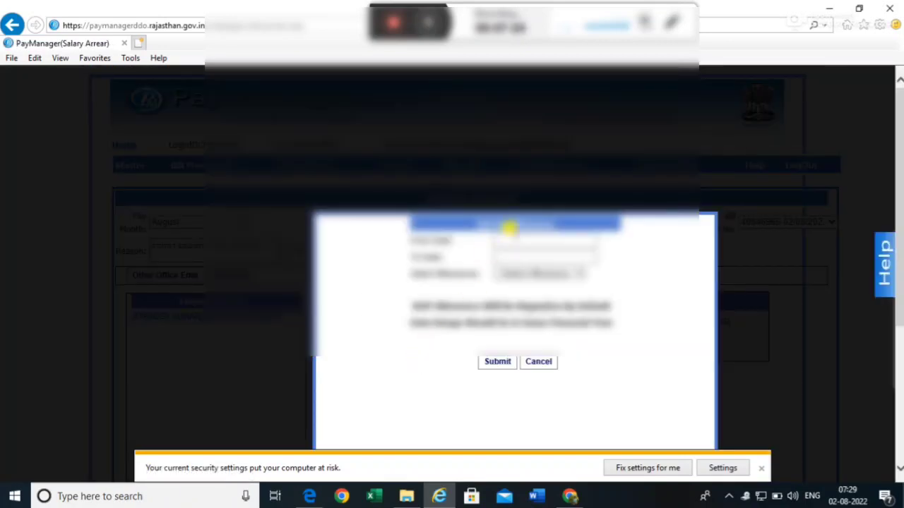
# - Set the new allowance period from 20/01/2022 to 28/02/2022
pyautogui.click(508, 229)
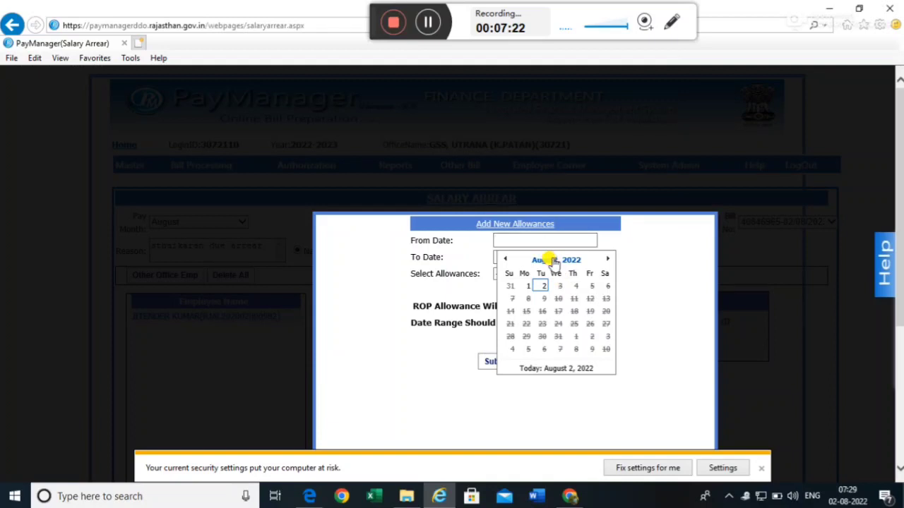
pyautogui.click(549, 259)
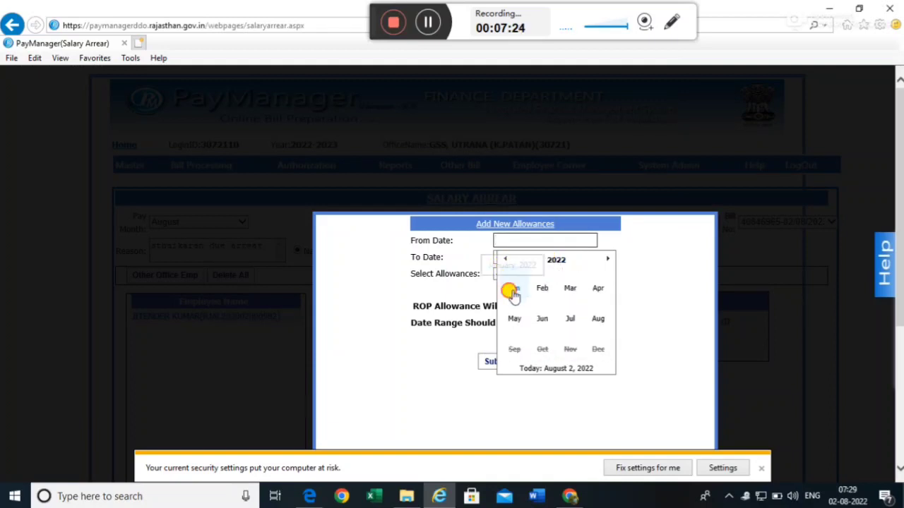
pyautogui.click(513, 289)
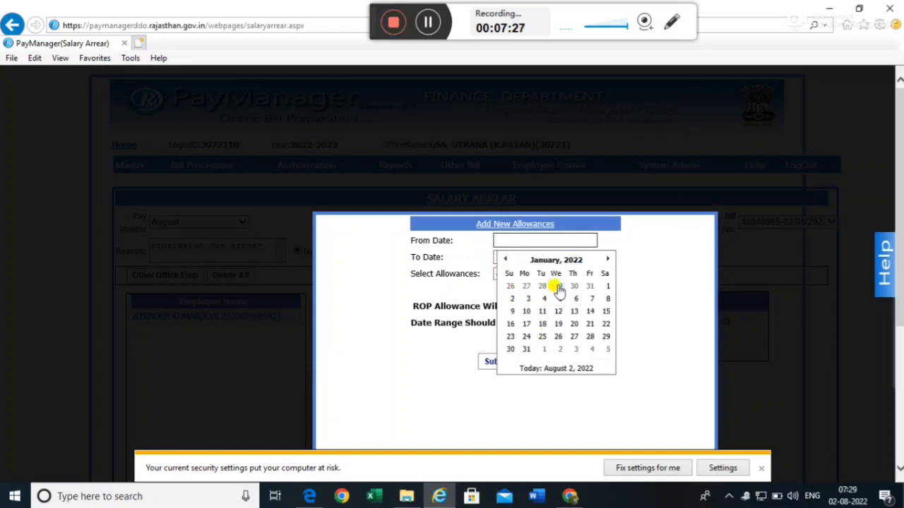
pyautogui.click(572, 322)
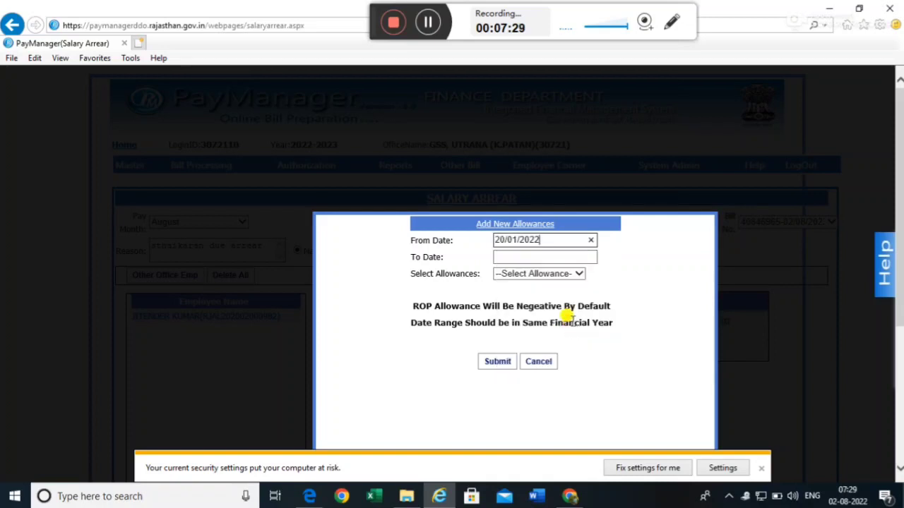
pyautogui.click(540, 257)
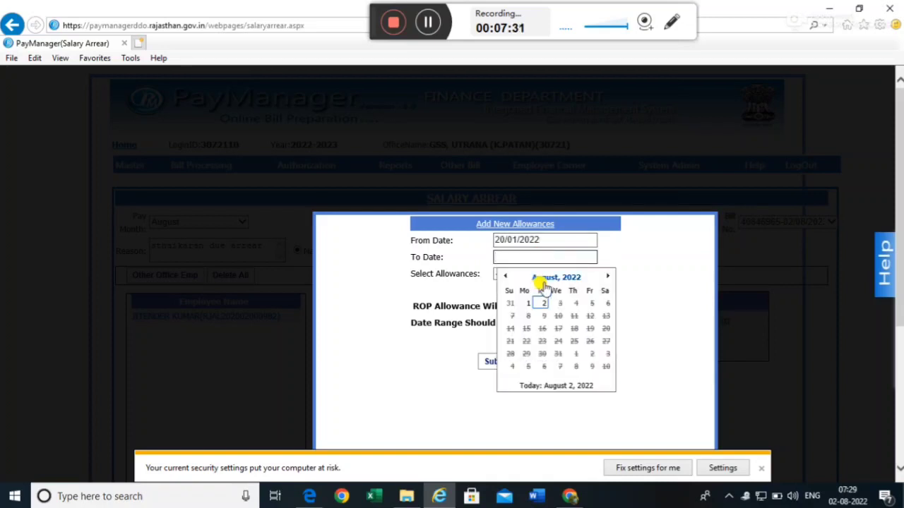
pyautogui.click(544, 278)
pyautogui.click(542, 308)
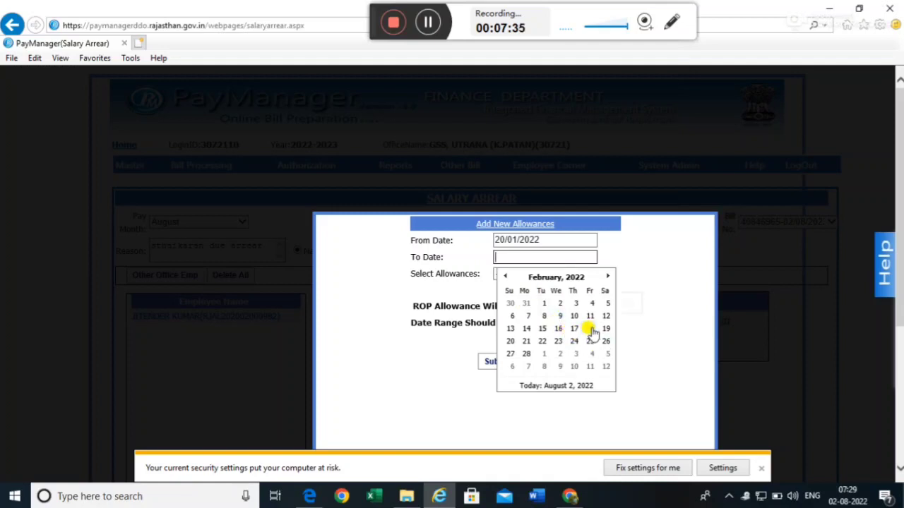
pyautogui.click(529, 354)
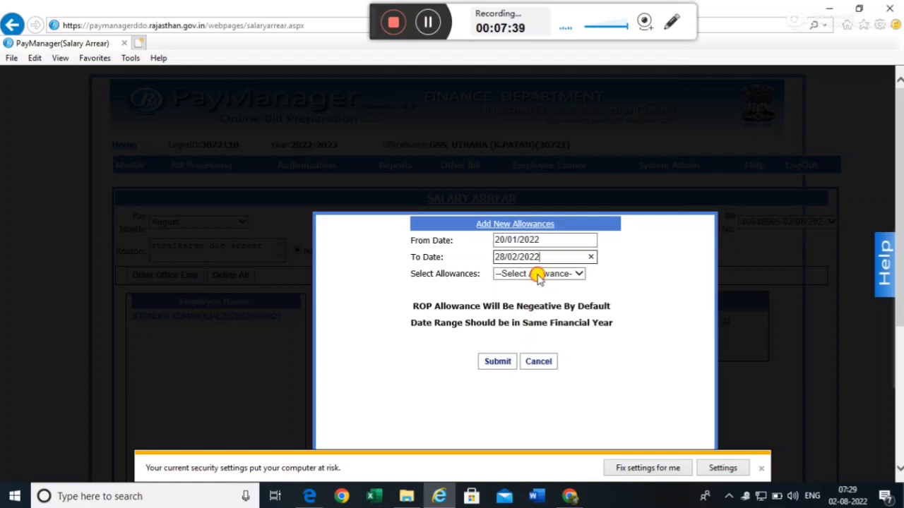
# - Choose HRA(107), enter differences 1178 for January and 3042 for February, and submit
pyautogui.click(539, 275)
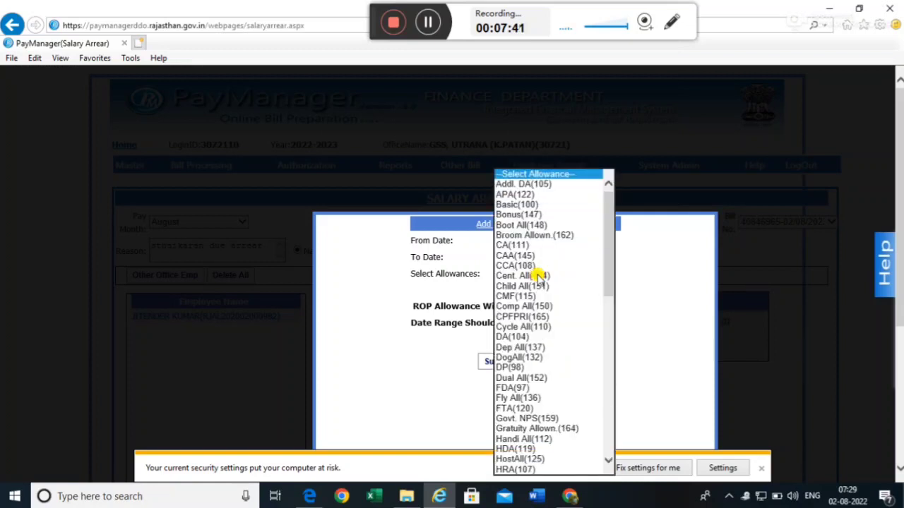
pyautogui.click(526, 470)
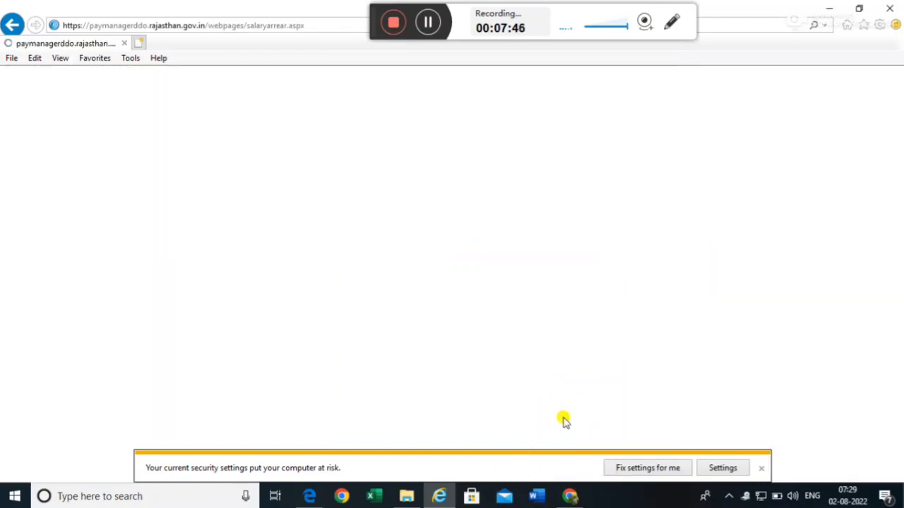
pyautogui.scroll(-3, 567, 401)
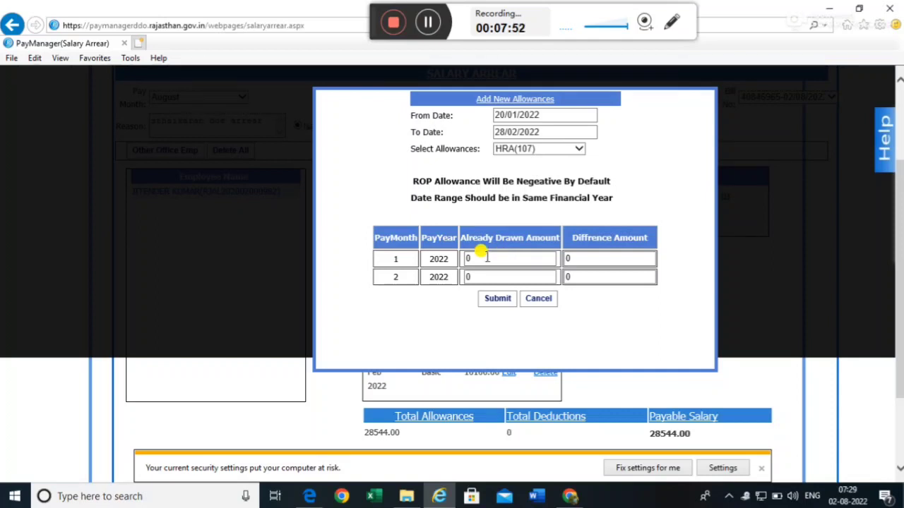
pyautogui.click(611, 259)
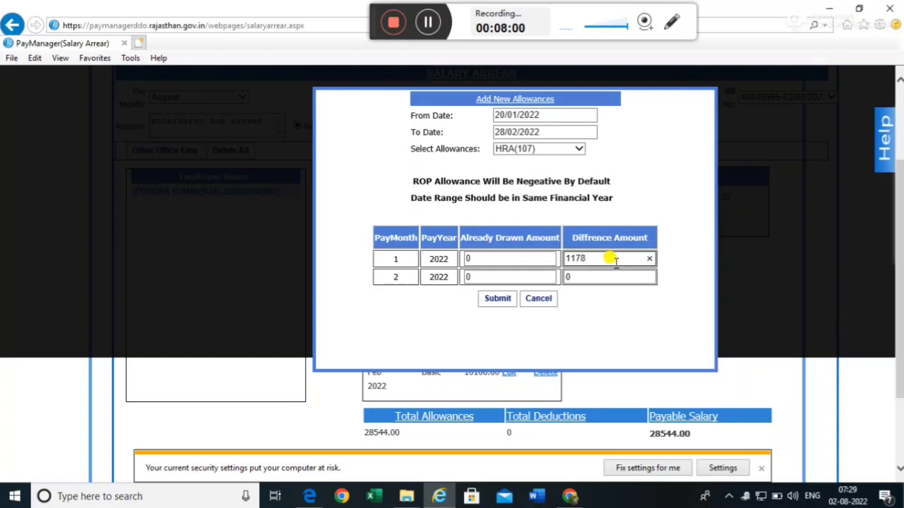
pyautogui.click(603, 275)
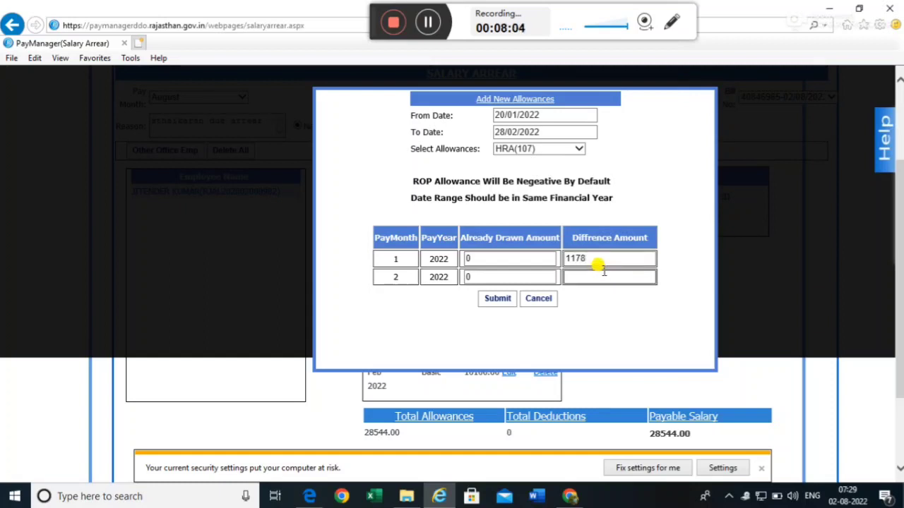
pyautogui.write('3042')
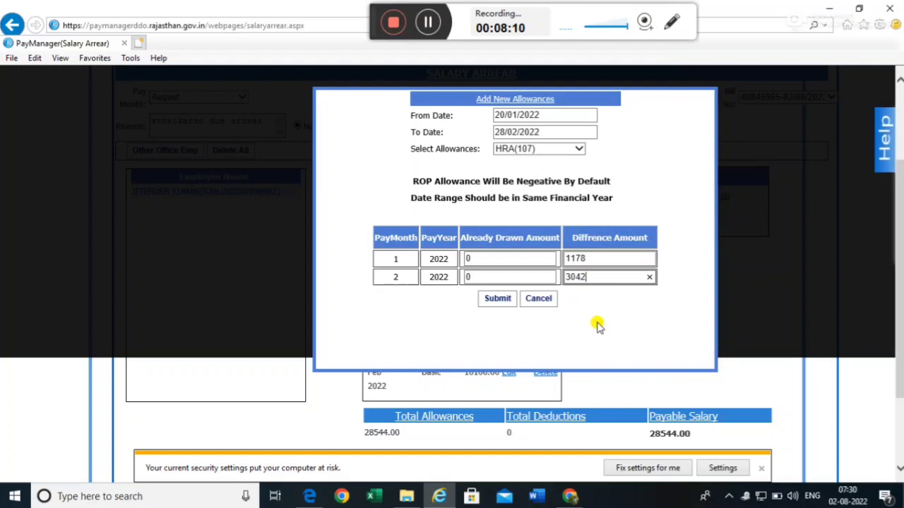
pyautogui.click(496, 299)
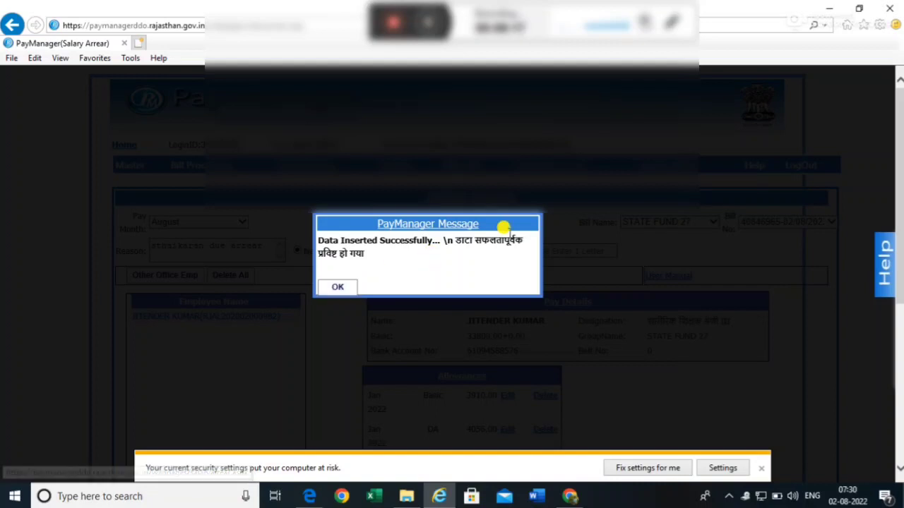
pyautogui.click(340, 291)
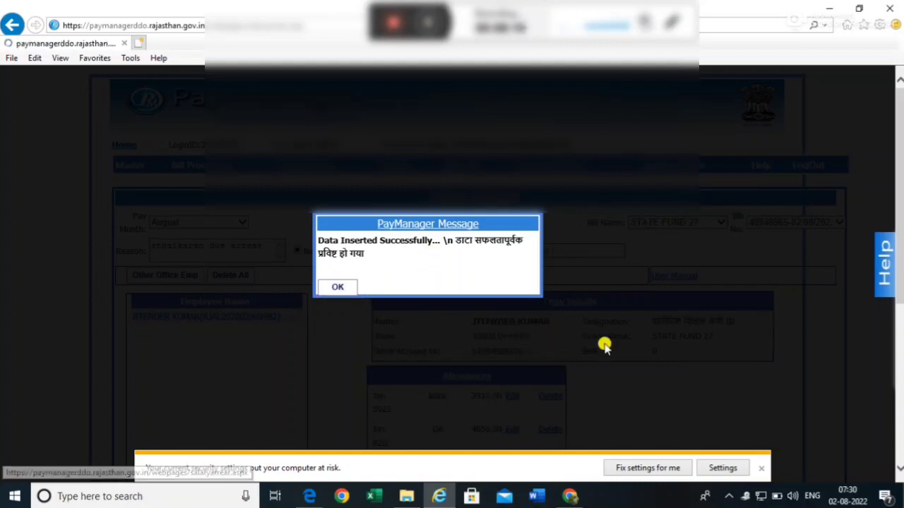
# - Scroll down to the allowances table with the HRA entries and 32764.00 payable total
pyautogui.scroll(-3, 439, 323)
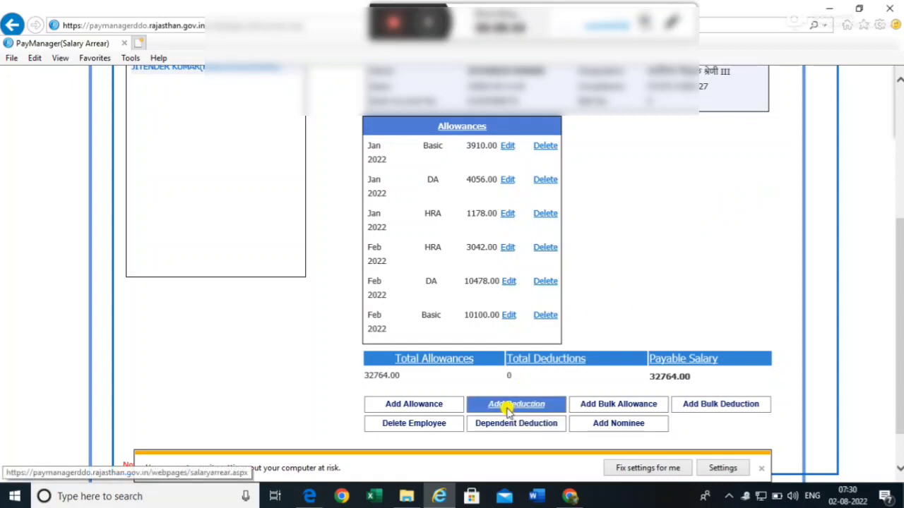
# - Start a new deduction entry covering 20/01/2022 to 28/02/2022
pyautogui.click(506, 406)
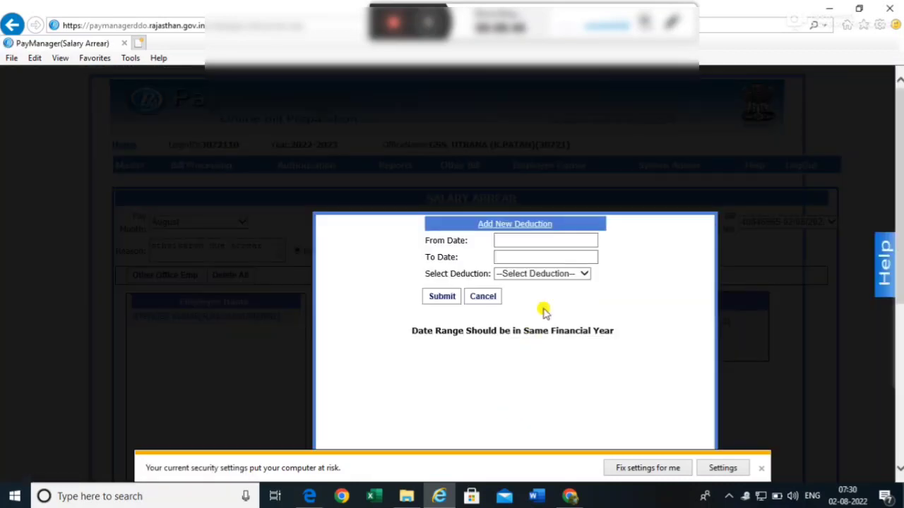
pyautogui.click(515, 239)
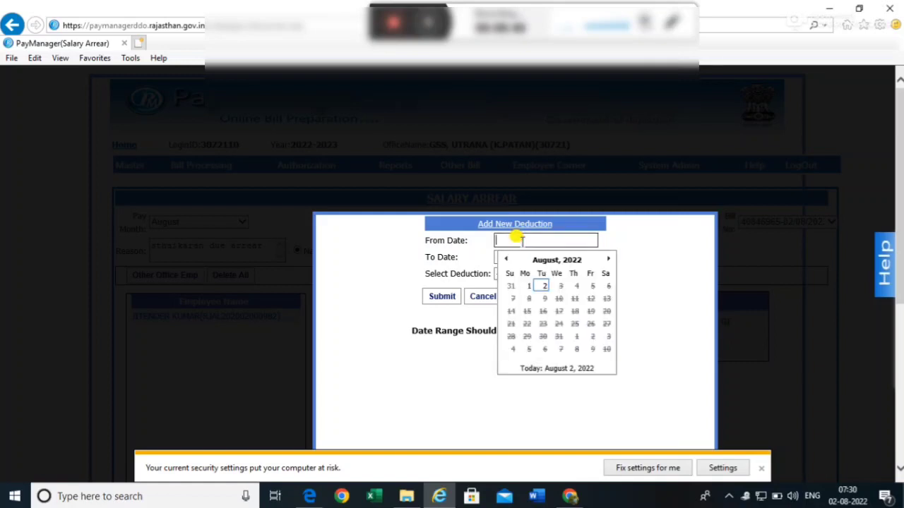
pyautogui.click(556, 260)
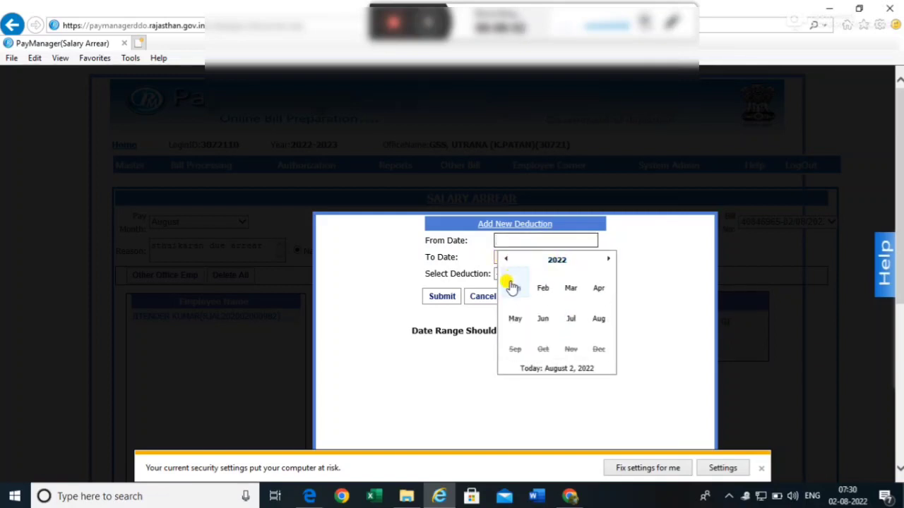
pyautogui.click(513, 288)
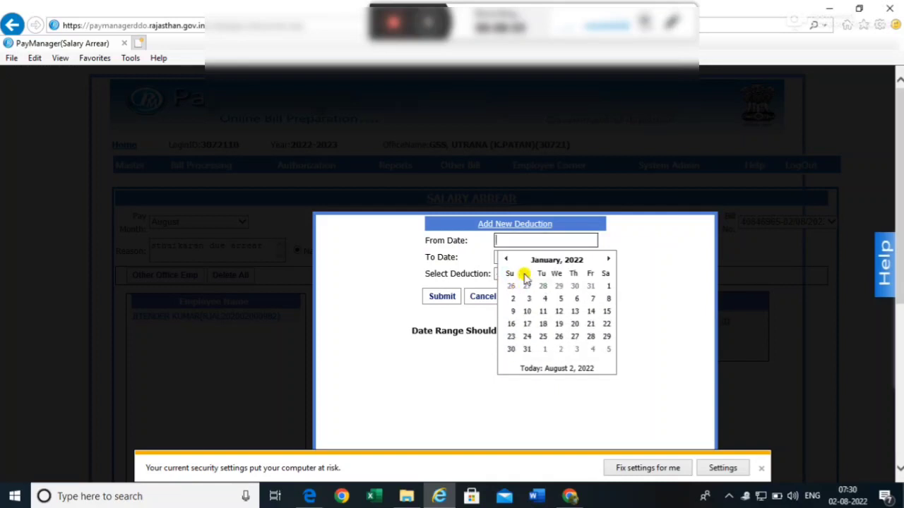
pyautogui.click(575, 324)
pyautogui.click(528, 241)
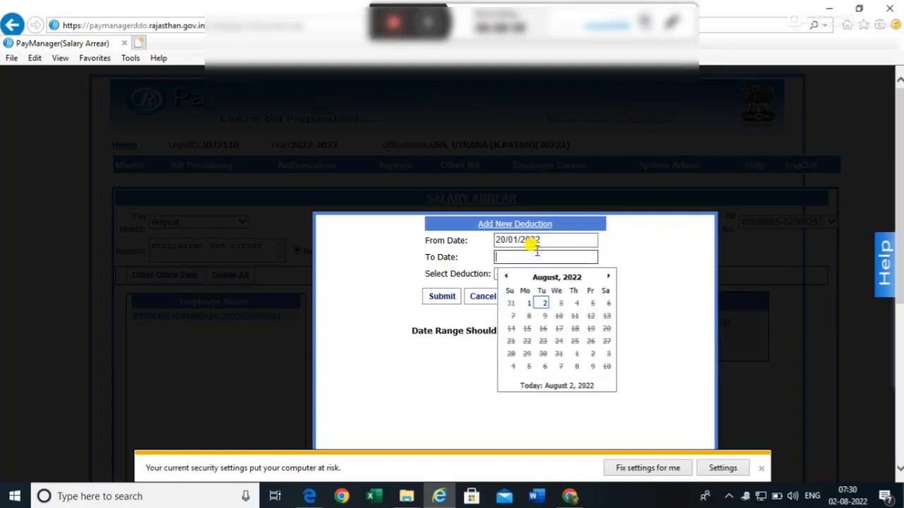
pyautogui.click(541, 279)
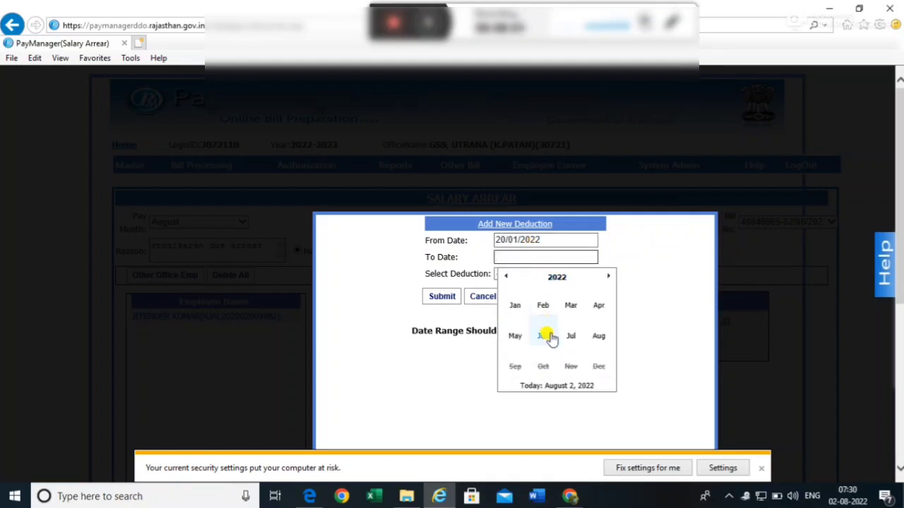
pyautogui.click(543, 307)
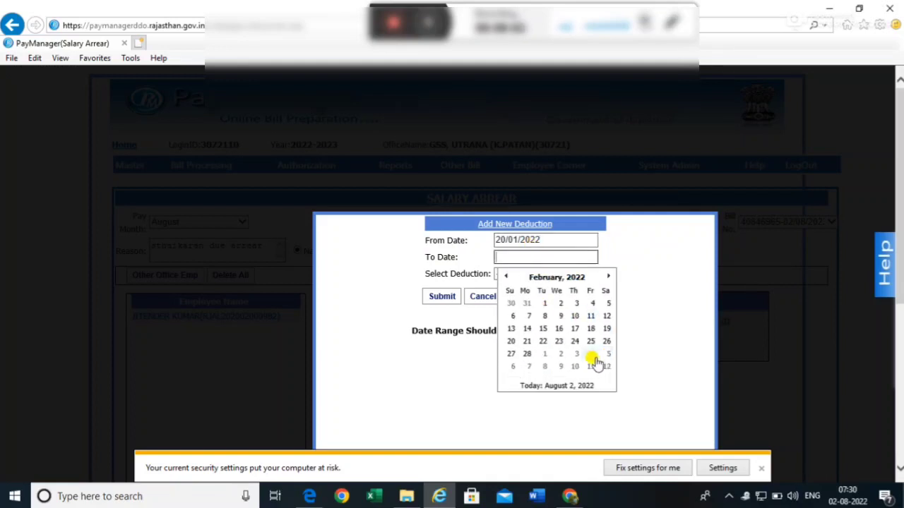
pyautogui.click(527, 356)
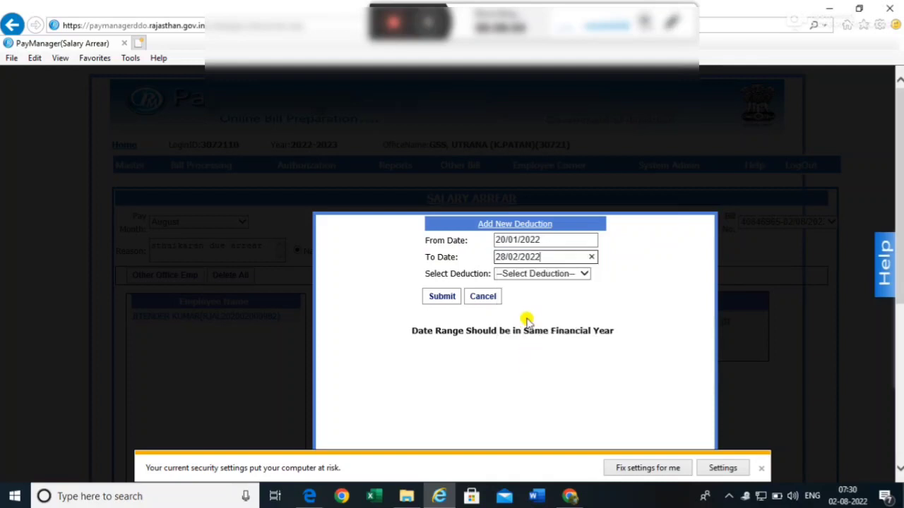
# - Select ECPenF(261), find zero difference for both months, and cancel the deduction
pyautogui.click(552, 275)
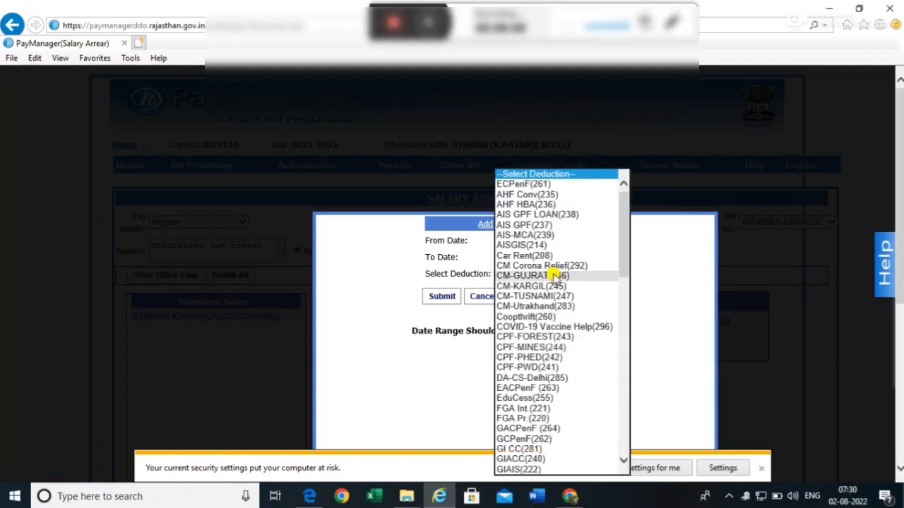
pyautogui.click(531, 184)
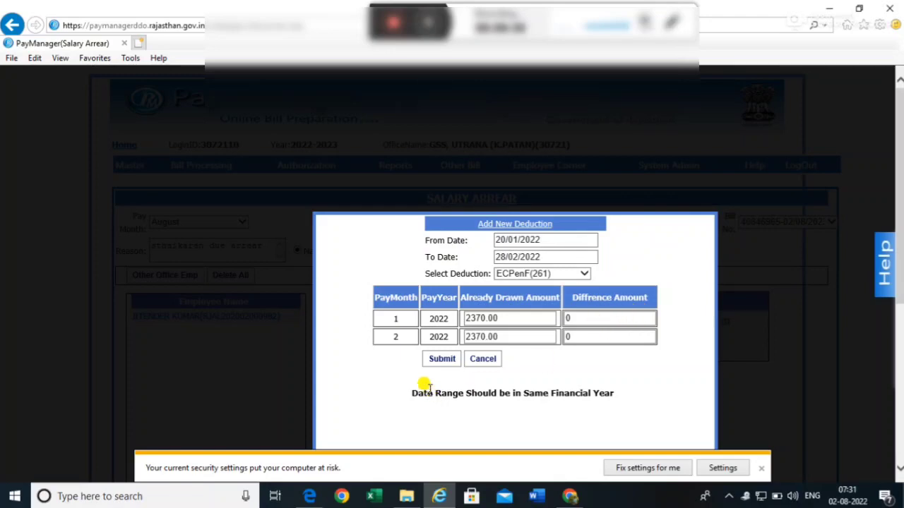
pyautogui.click(489, 360)
pyautogui.scroll(-4, 534, 343)
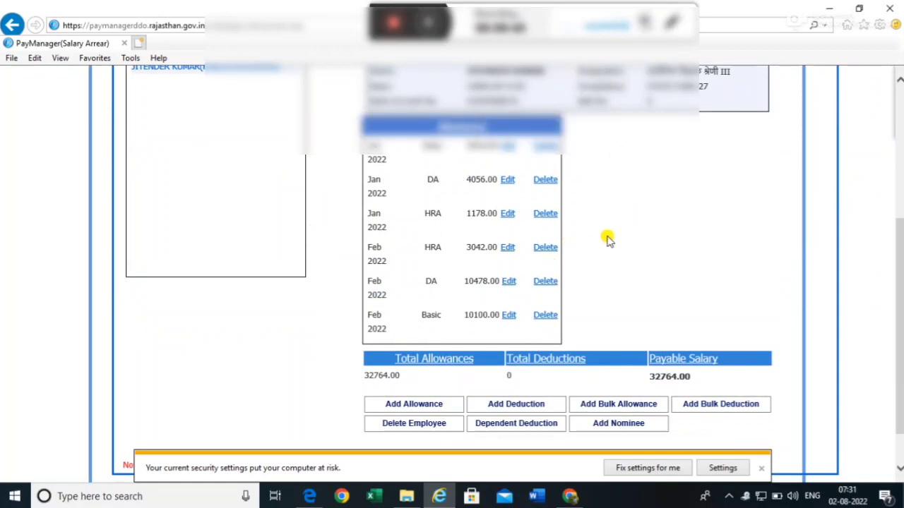
pyautogui.scroll(-1, 604, 243)
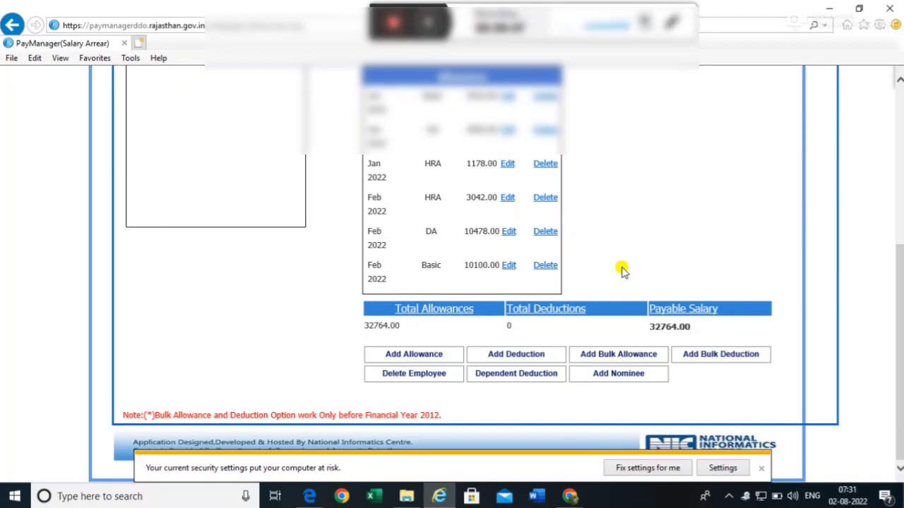
pyautogui.scroll(5, 611, 283)
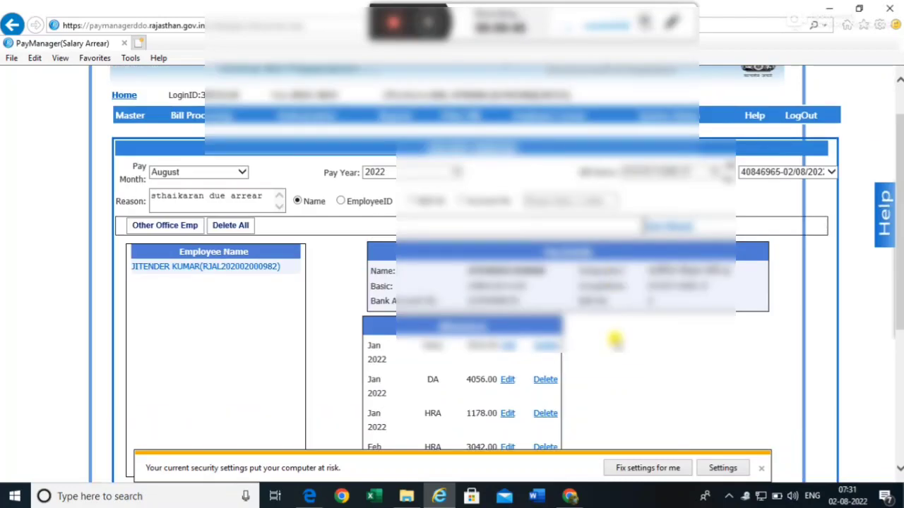
pyautogui.scroll(-5, 614, 367)
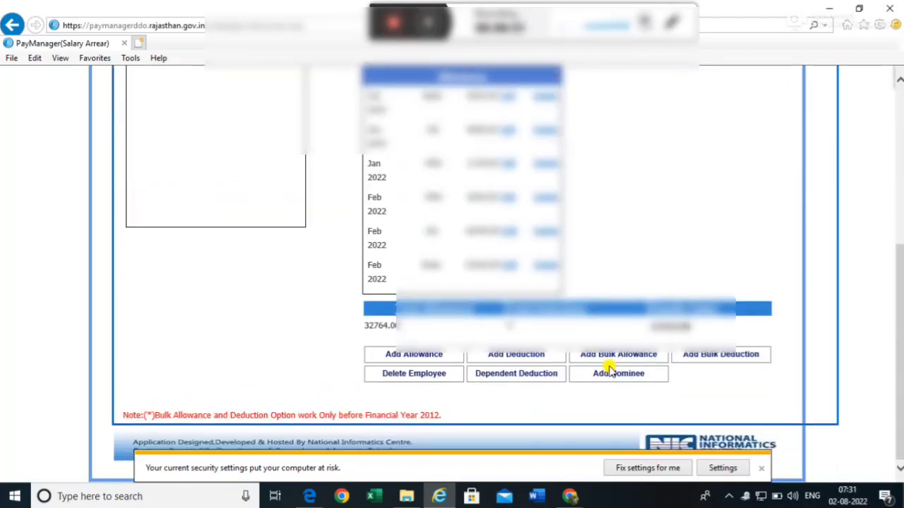
pyautogui.scroll(6, 641, 240)
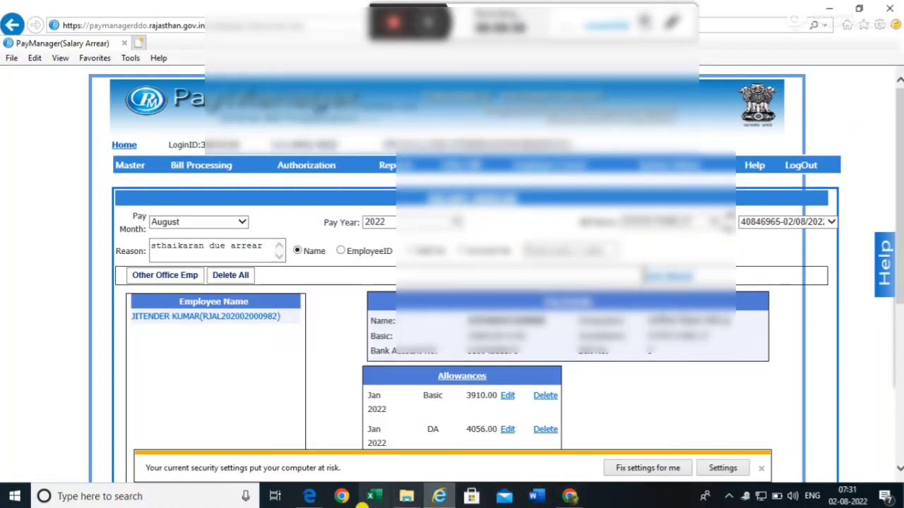
# - Open staikaran arrear pti ji.pdf from the Downloads folder in File Explorer
pyautogui.click(408, 497)
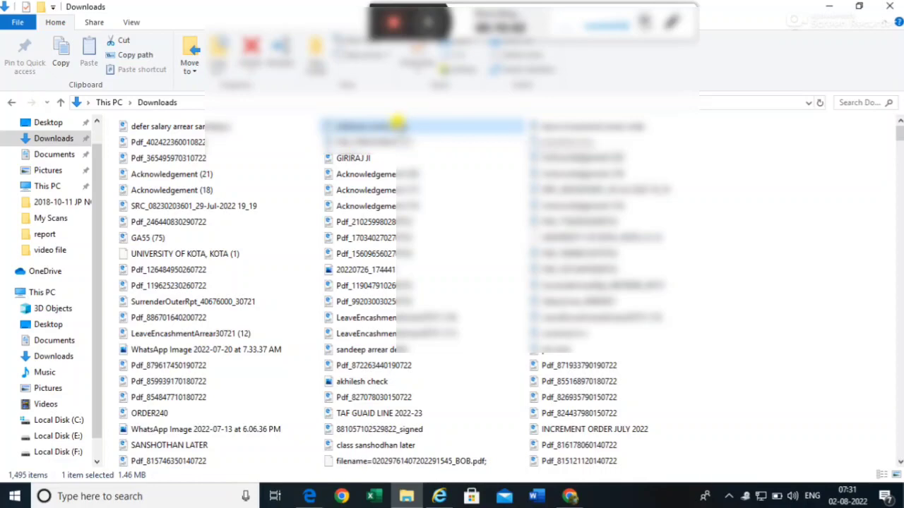
pyautogui.doubleClick(399, 125)
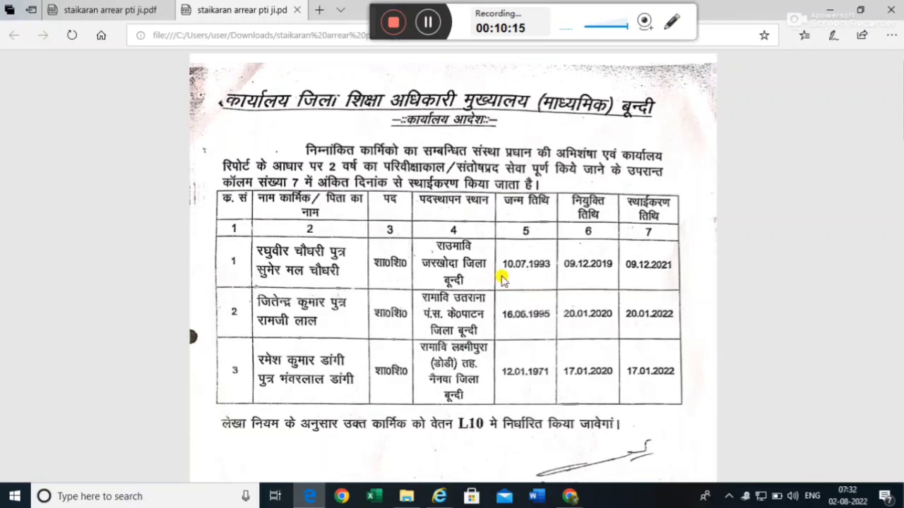
# - Read the PDF's confirmation order and 32764 arrear sheet, then return to PayManager
pyautogui.scroll(-10, 499, 278)
pyautogui.scroll(-3, 467, 286)
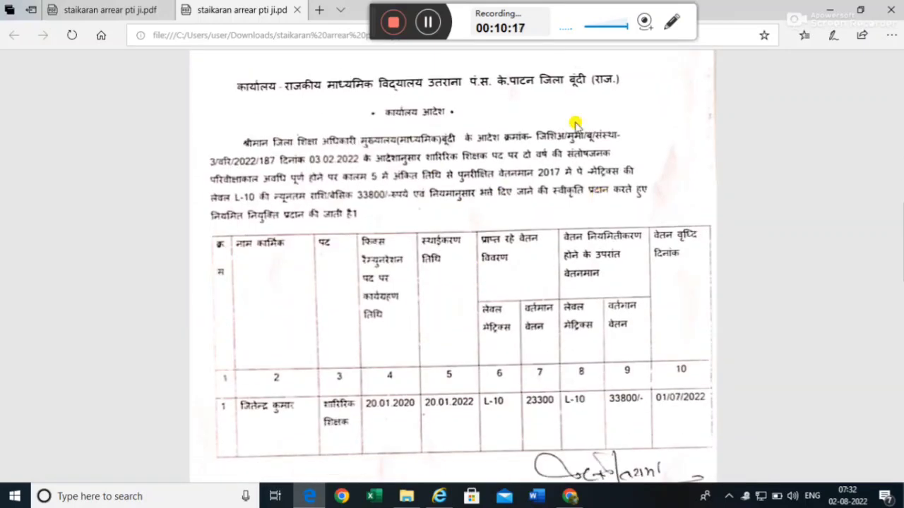
pyautogui.scroll(-4, 470, 438)
pyautogui.scroll(4, 438, 296)
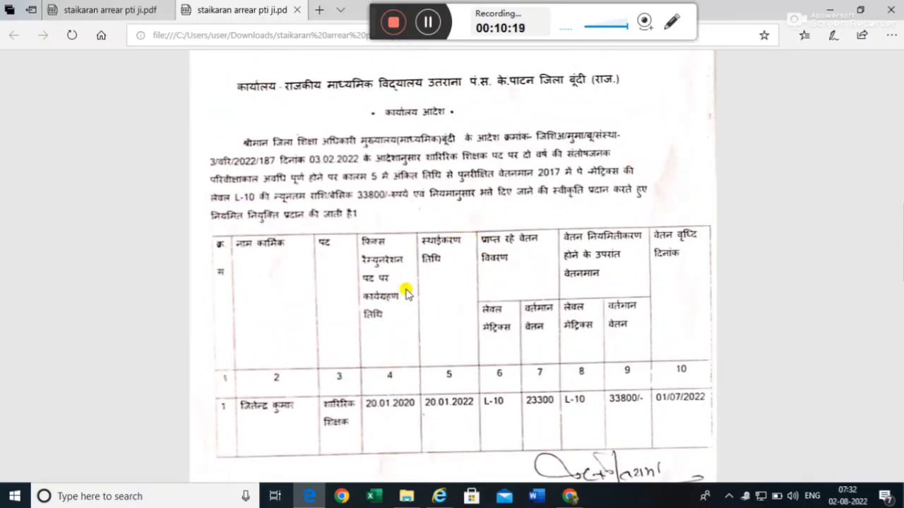
pyautogui.scroll(-1, 420, 324)
pyautogui.scroll(-10, 436, 361)
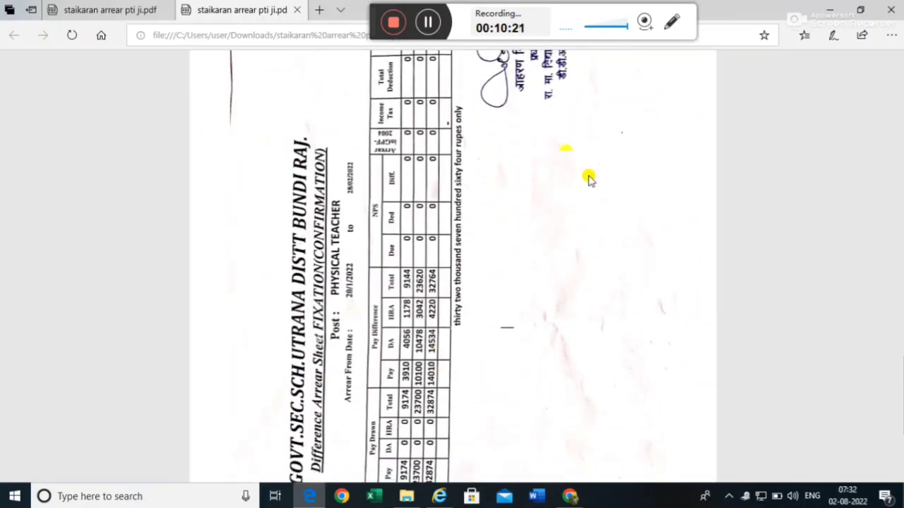
pyautogui.scroll(-5, 511, 240)
pyautogui.scroll(-5, 506, 286)
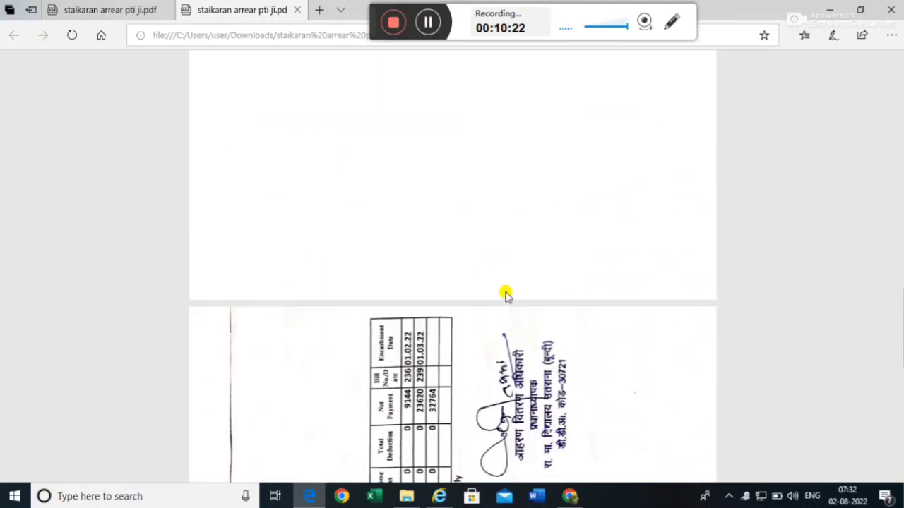
pyautogui.scroll(-5, 506, 295)
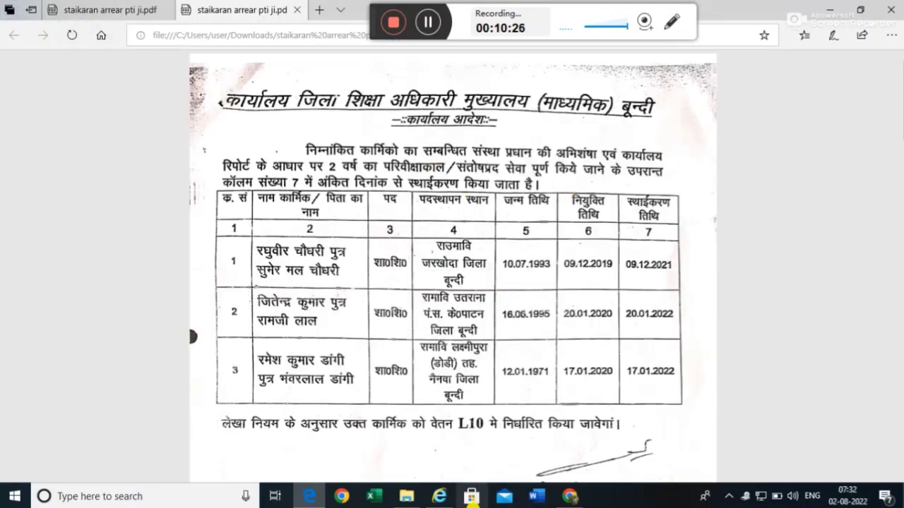
pyautogui.click(439, 497)
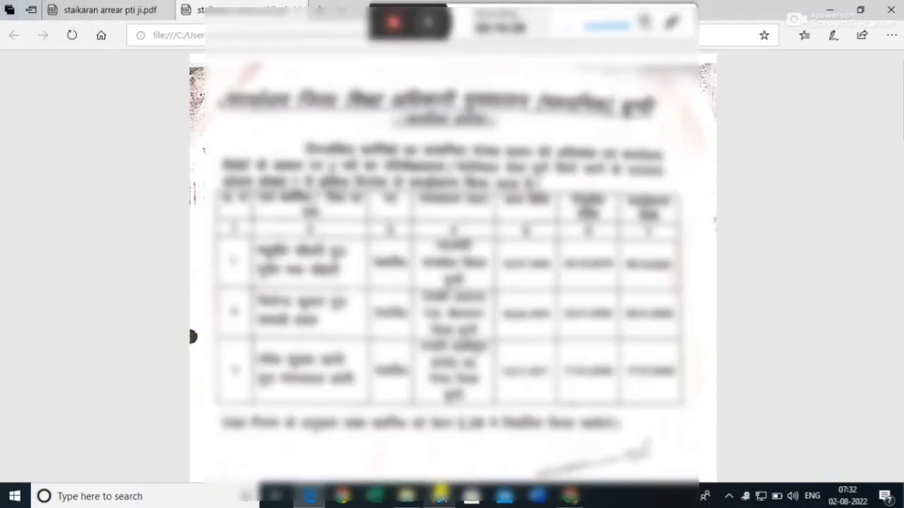
# - Go to the Documents Upload page from the PayManager menu bar
pyautogui.scroll(-4, 714, 410)
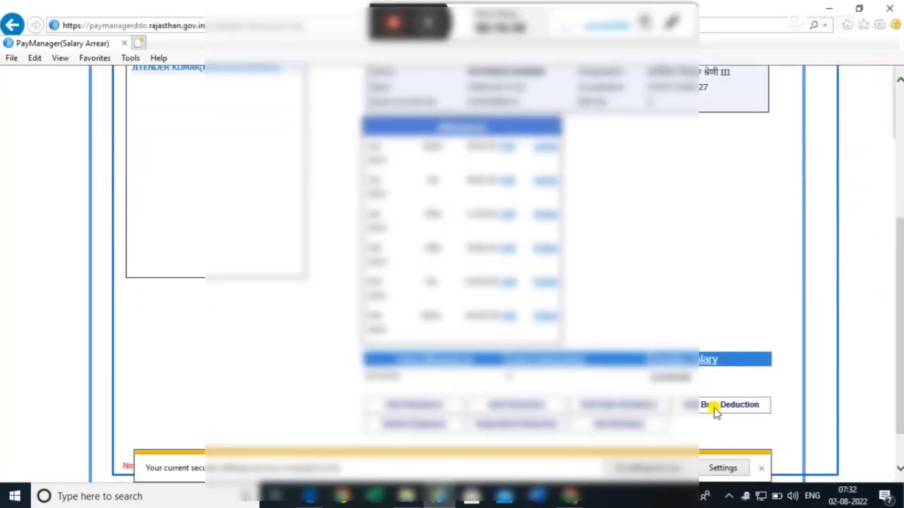
pyautogui.scroll(4, 667, 393)
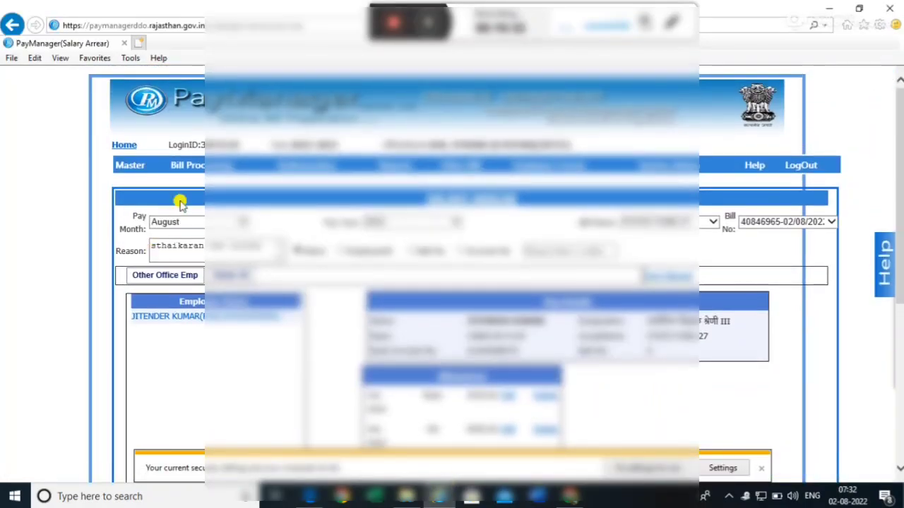
pyautogui.moveTo(292, 172)
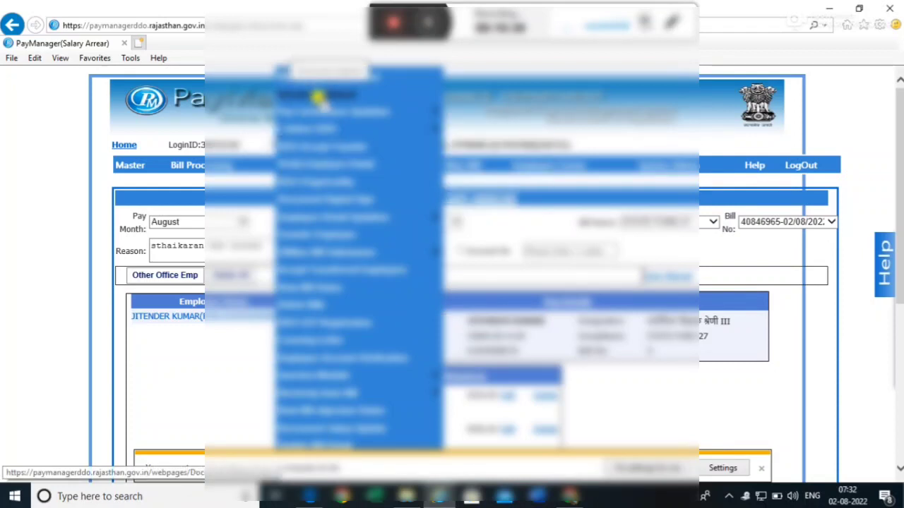
pyautogui.click(318, 97)
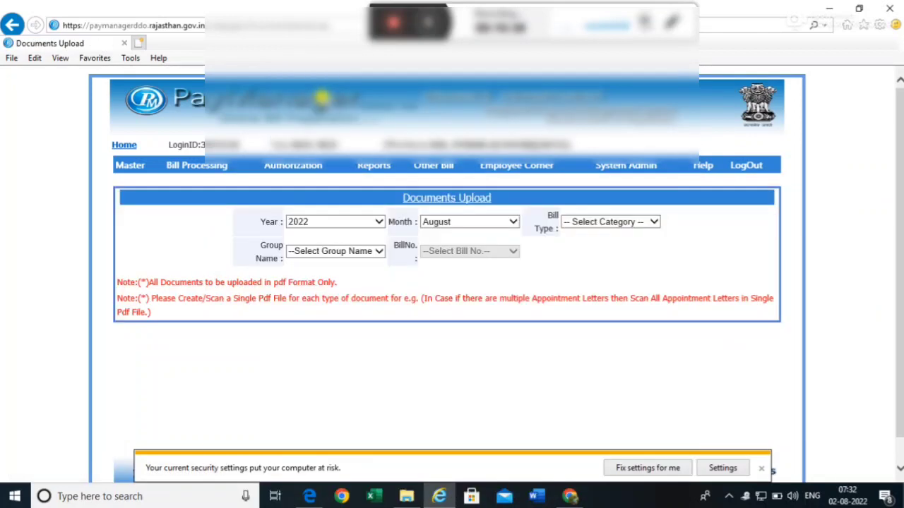
pyautogui.moveTo(318, 165)
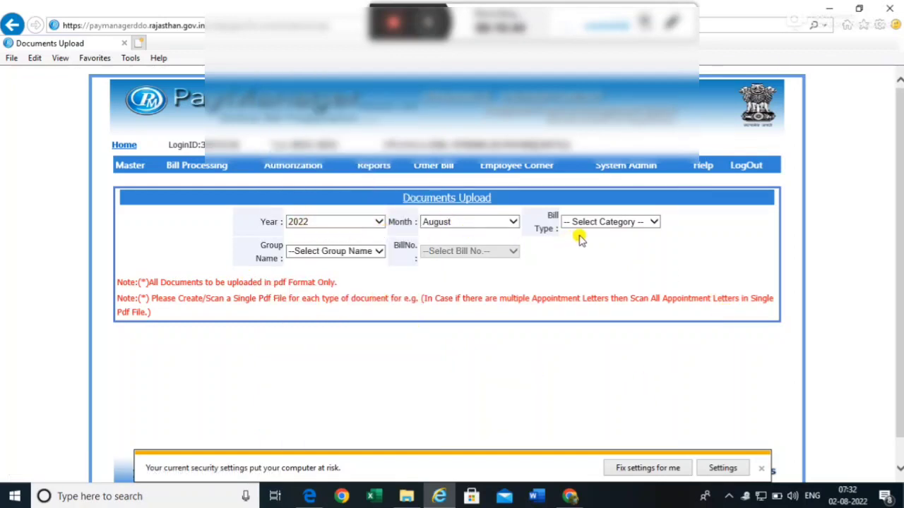
pyautogui.click(607, 218)
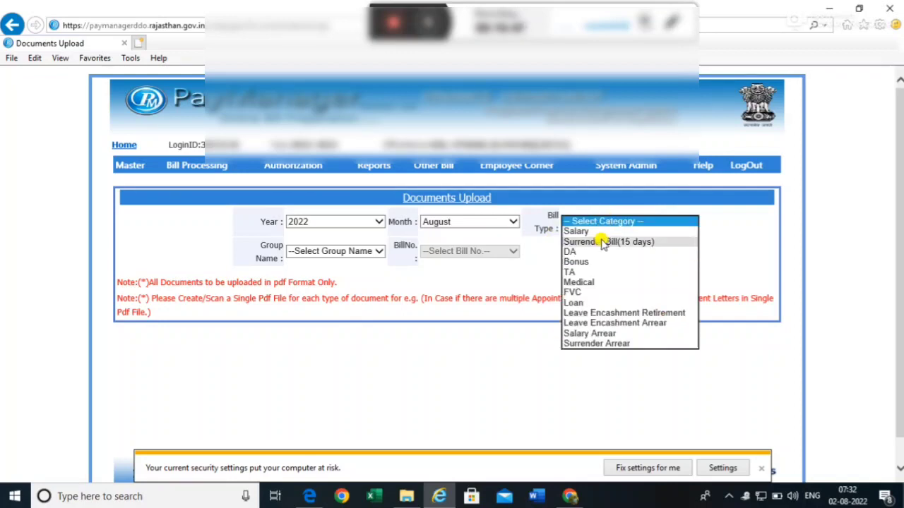
pyautogui.click(589, 333)
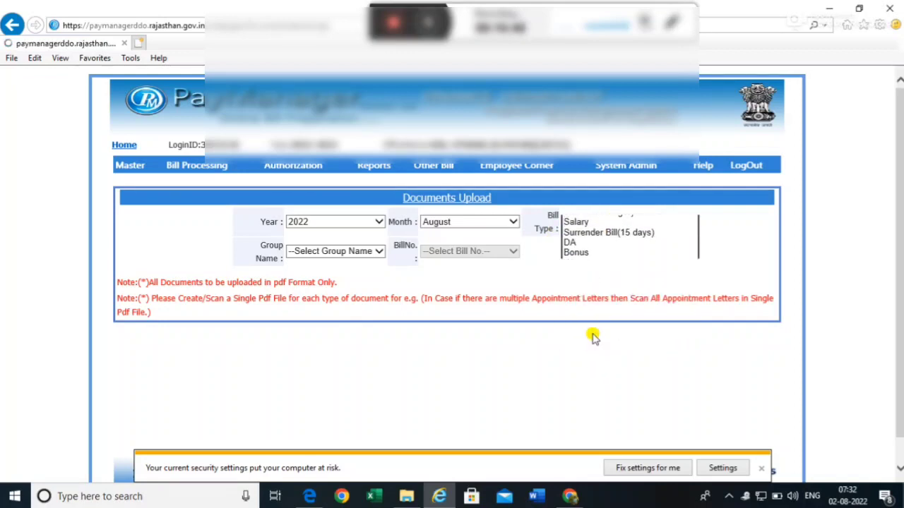
pyautogui.click(345, 252)
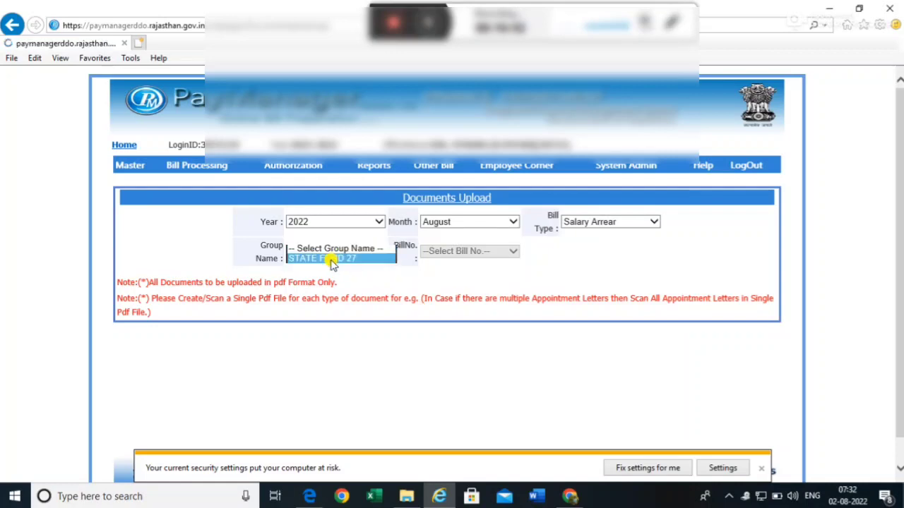
pyautogui.click(331, 261)
pyautogui.click(472, 251)
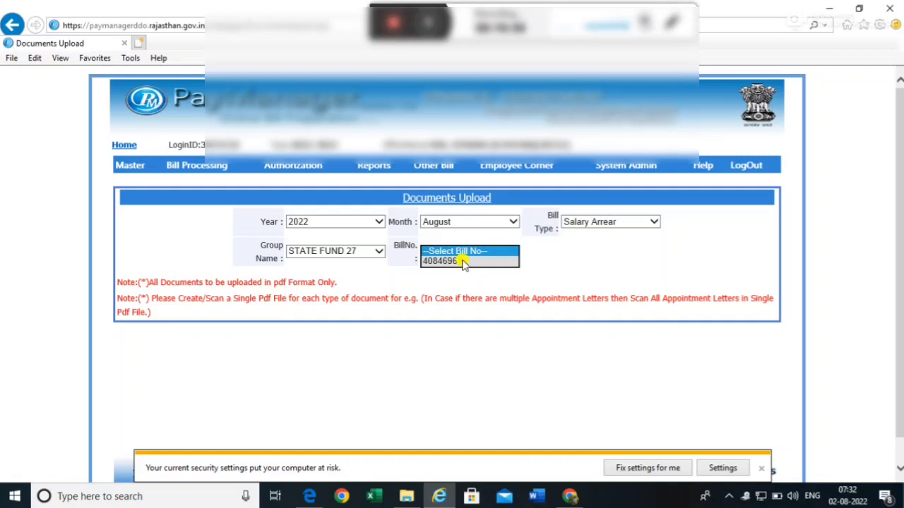
pyautogui.click(463, 261)
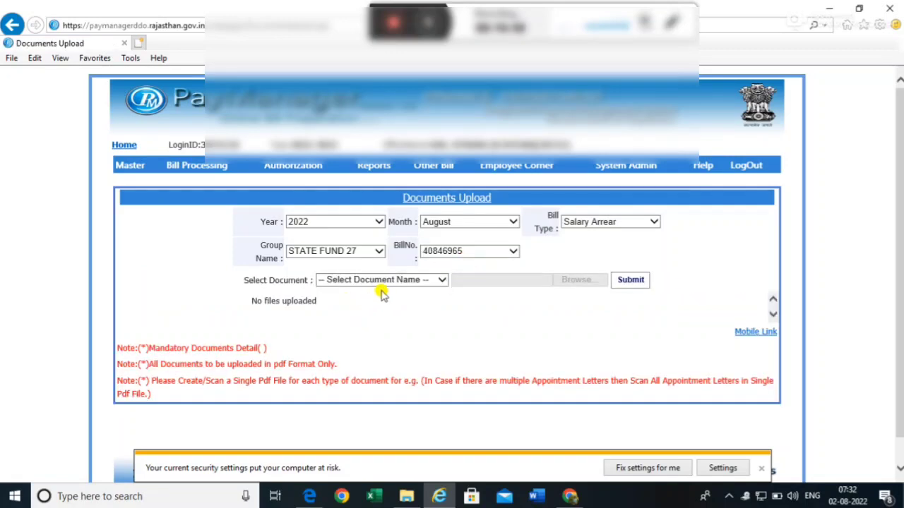
pyautogui.click(364, 281)
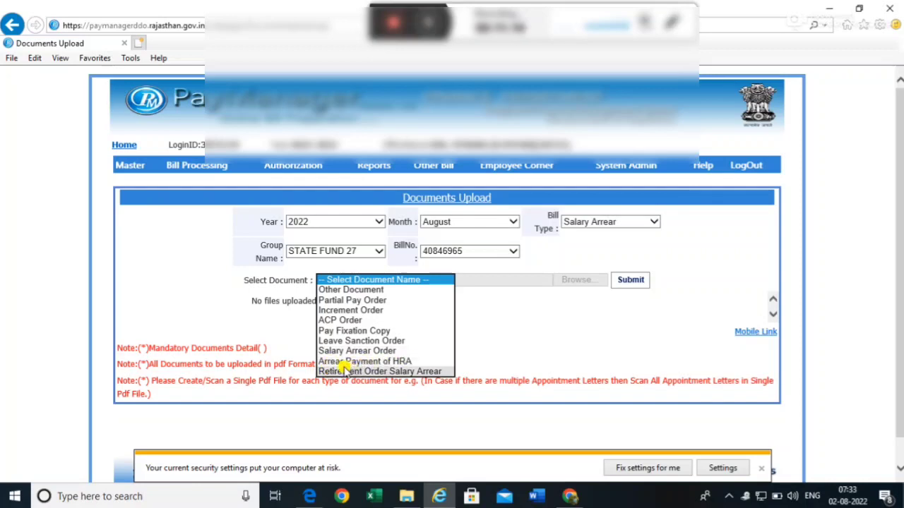
pyautogui.click(347, 289)
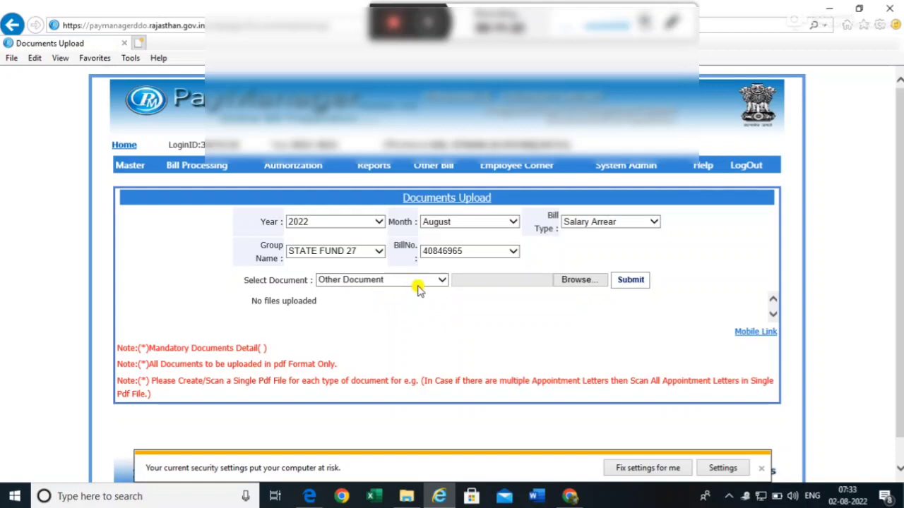
pyautogui.click(584, 281)
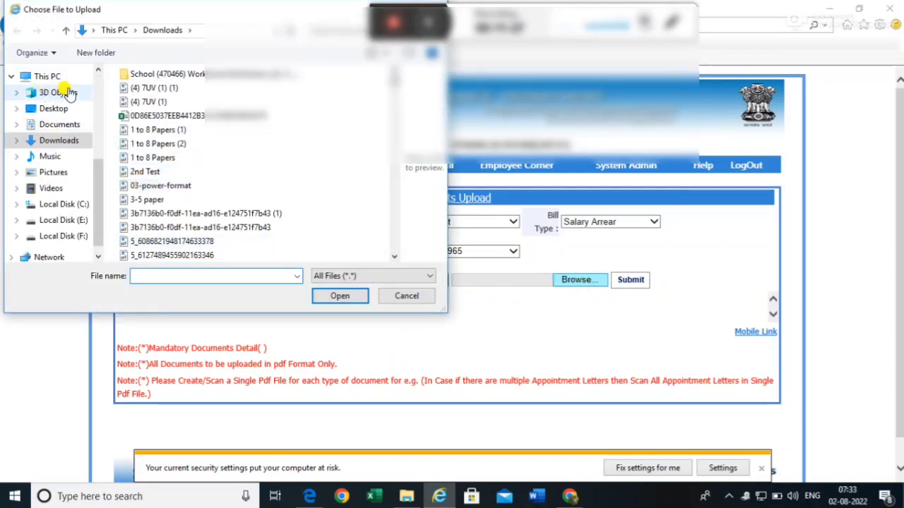
# - Attach staikaran arrear pti ji.pdf from Downloads, submit it, and confirm the success message
pyautogui.scroll(5, 95, 73)
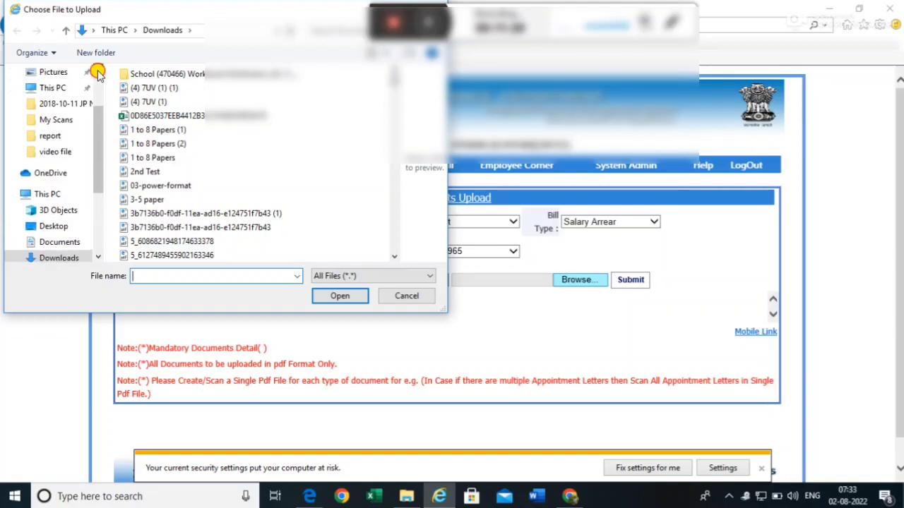
pyautogui.scroll(2, 96, 70)
pyautogui.click(60, 115)
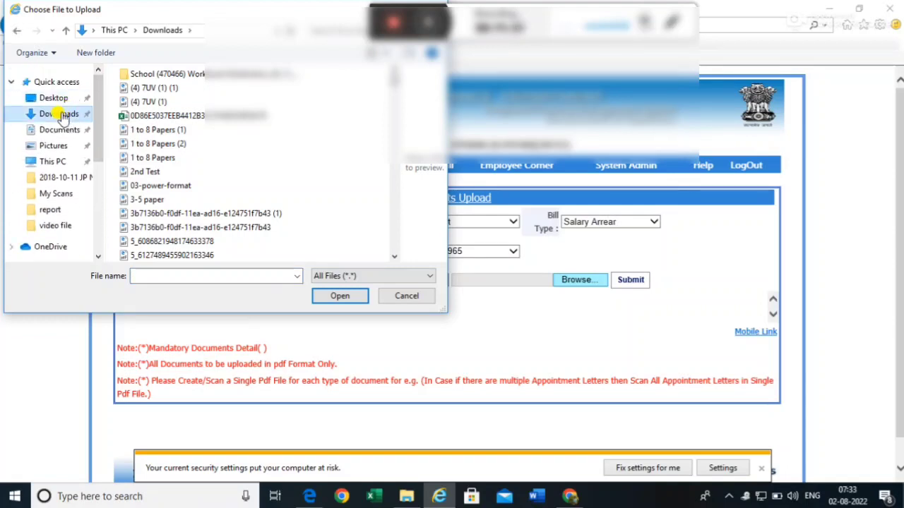
pyautogui.click(200, 275)
pyautogui.write('sta')
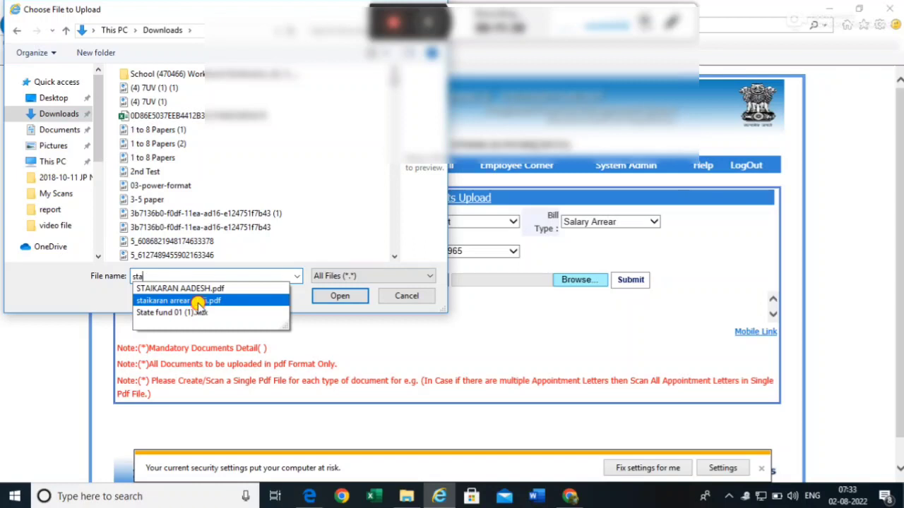
pyautogui.click(198, 302)
pyautogui.click(340, 296)
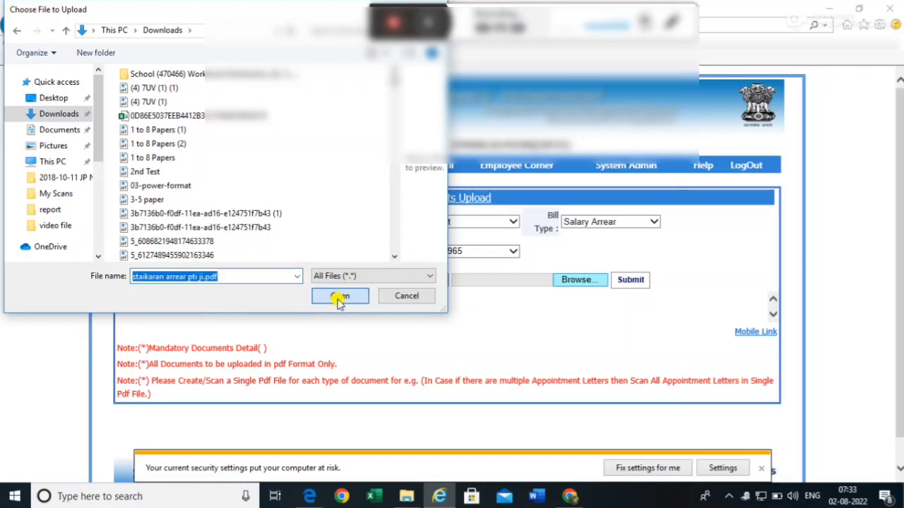
pyautogui.click(640, 279)
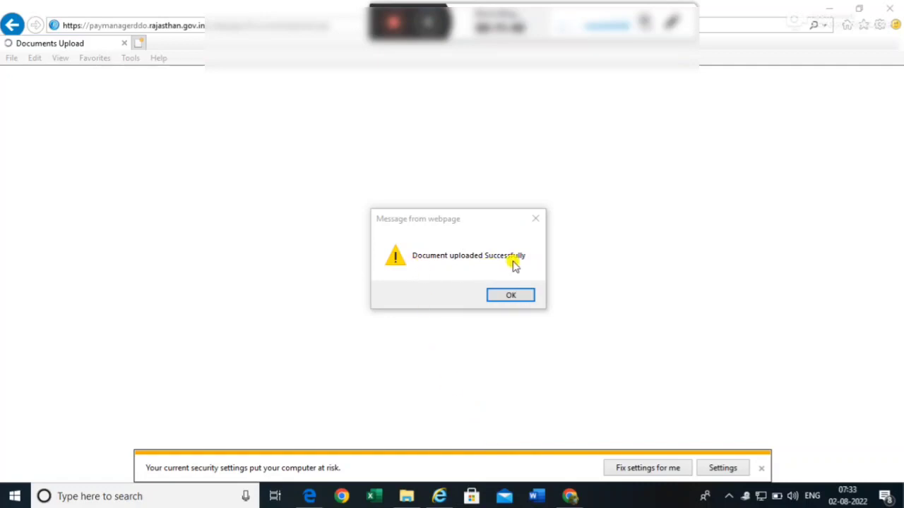
pyautogui.click(507, 297)
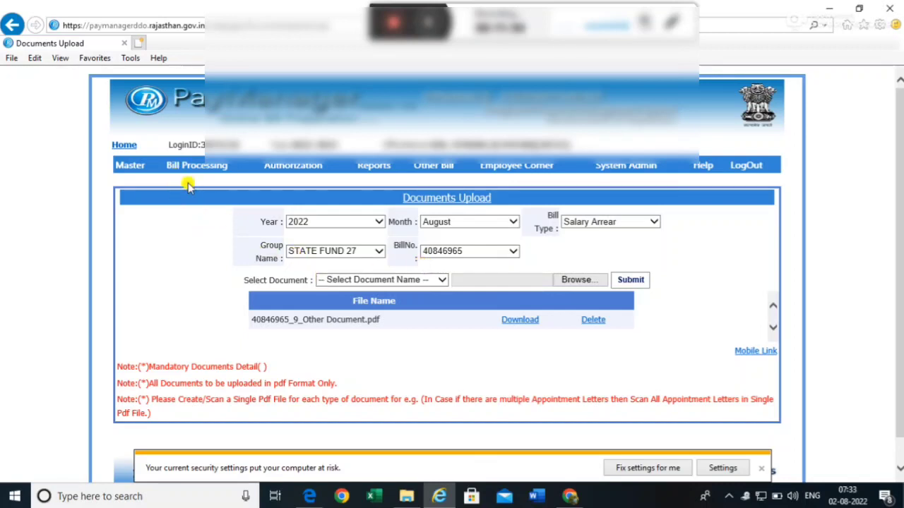
pyautogui.moveTo(178, 170)
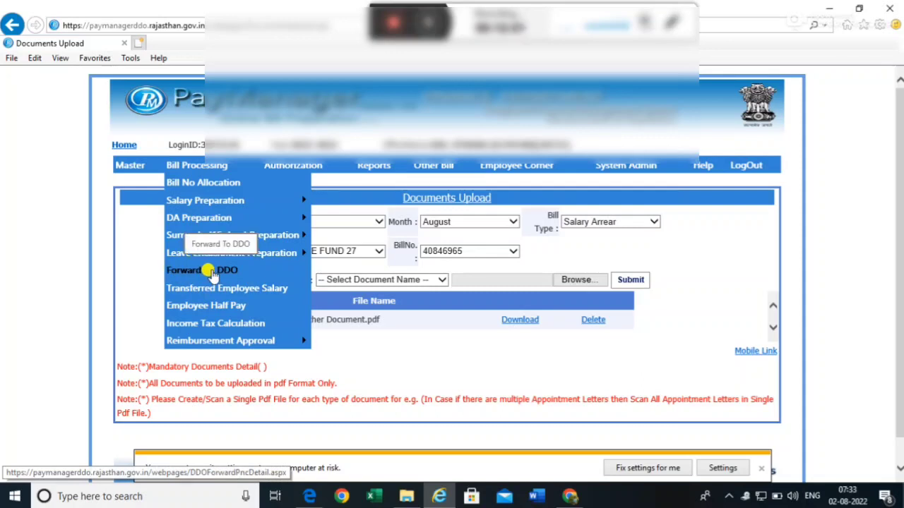
pyautogui.click(212, 271)
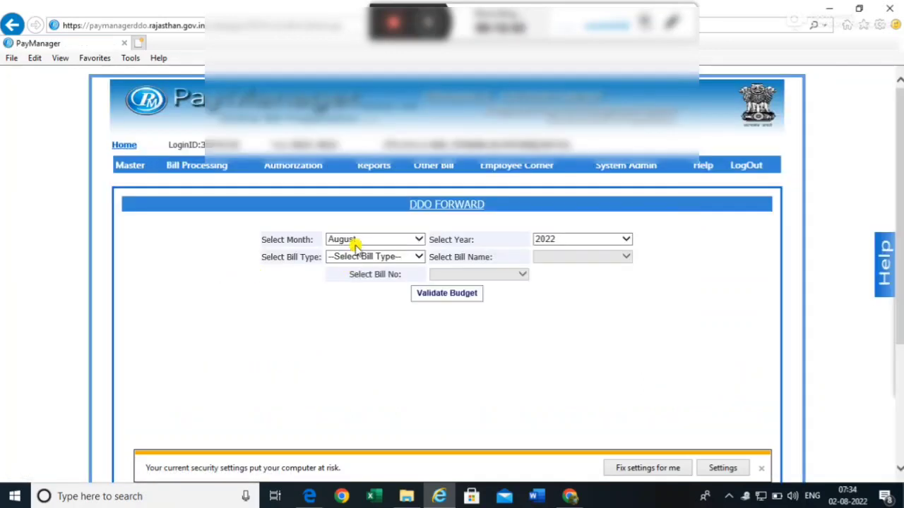
pyautogui.click(400, 258)
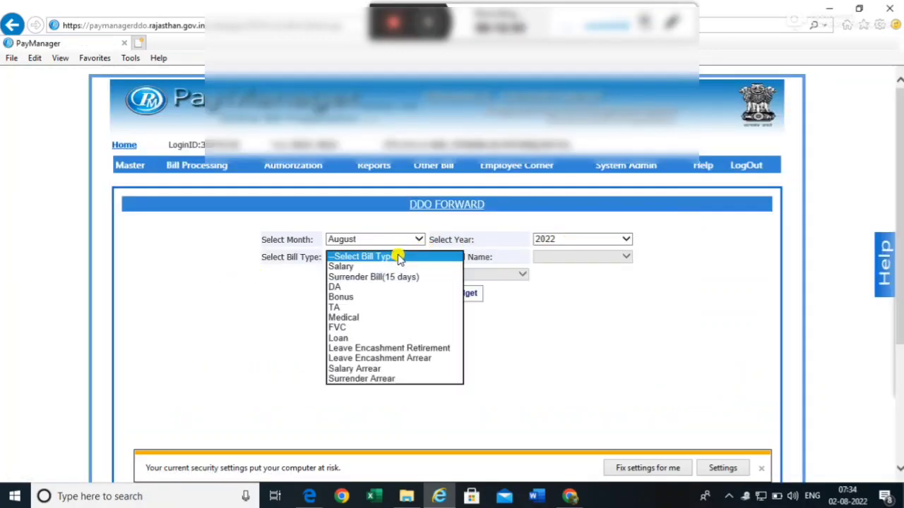
pyautogui.click(353, 369)
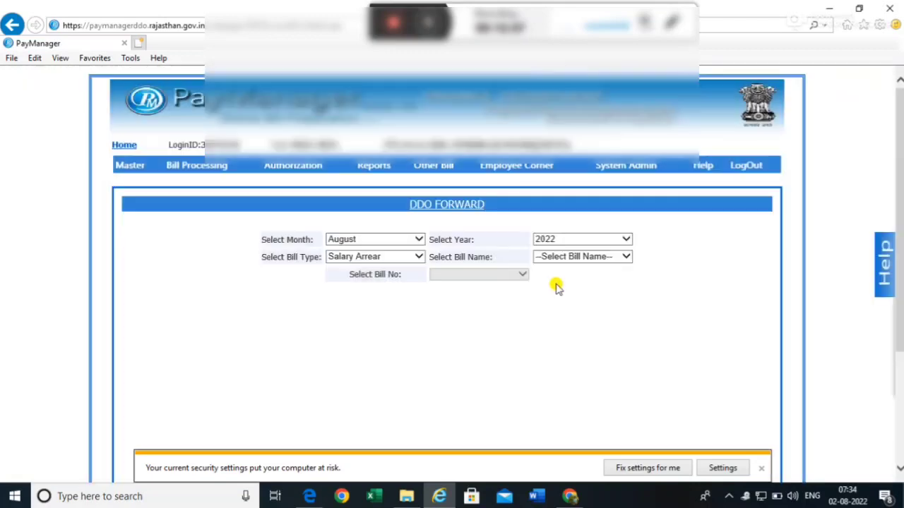
pyautogui.click(569, 257)
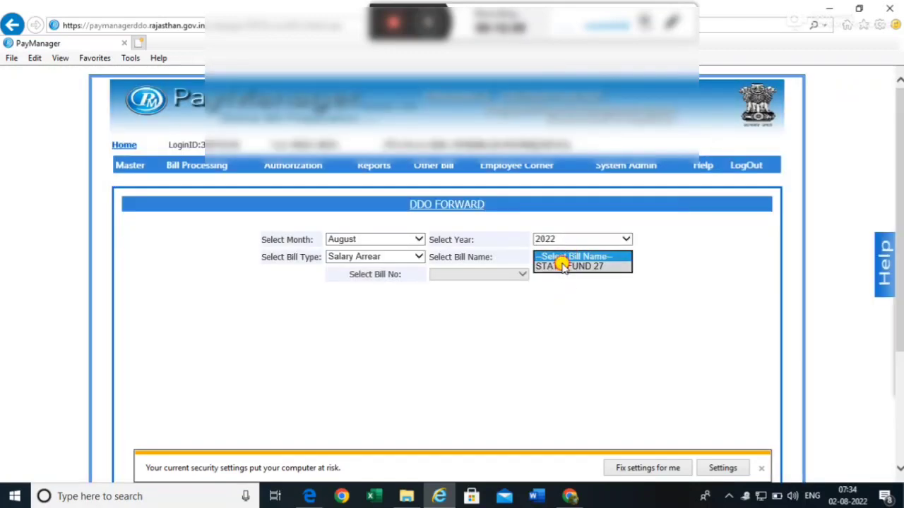
pyautogui.click(568, 267)
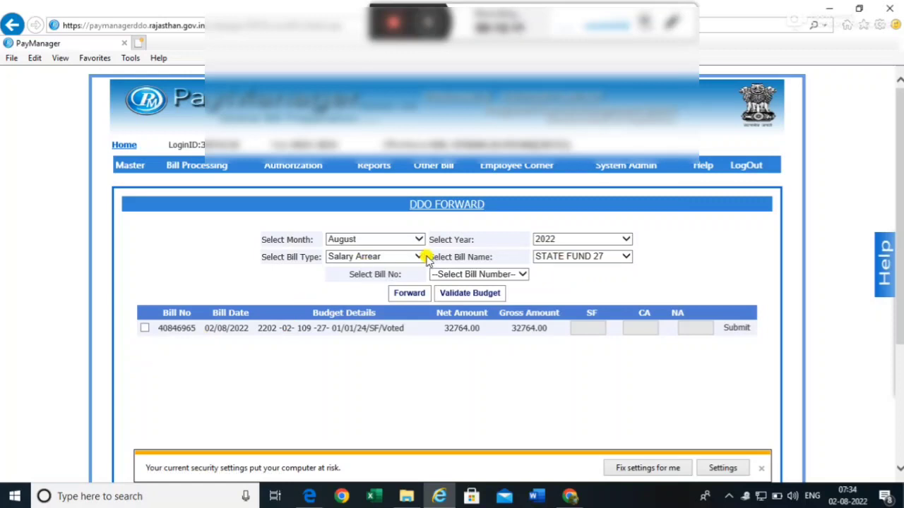
pyautogui.click(144, 328)
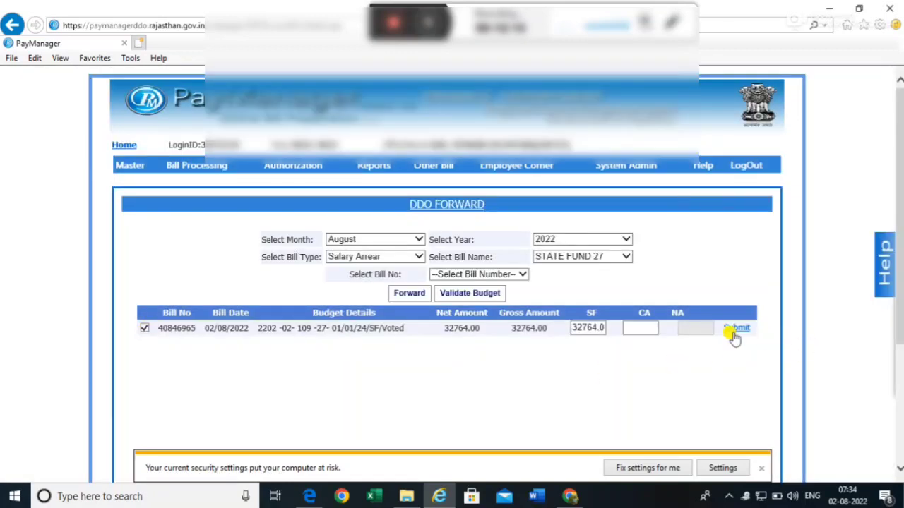
pyautogui.click(734, 330)
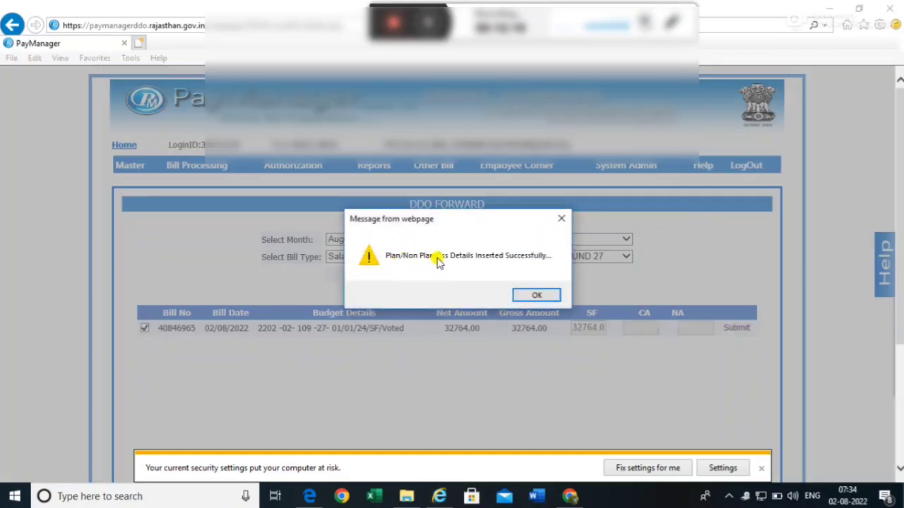
pyautogui.click(532, 295)
pyautogui.click(408, 293)
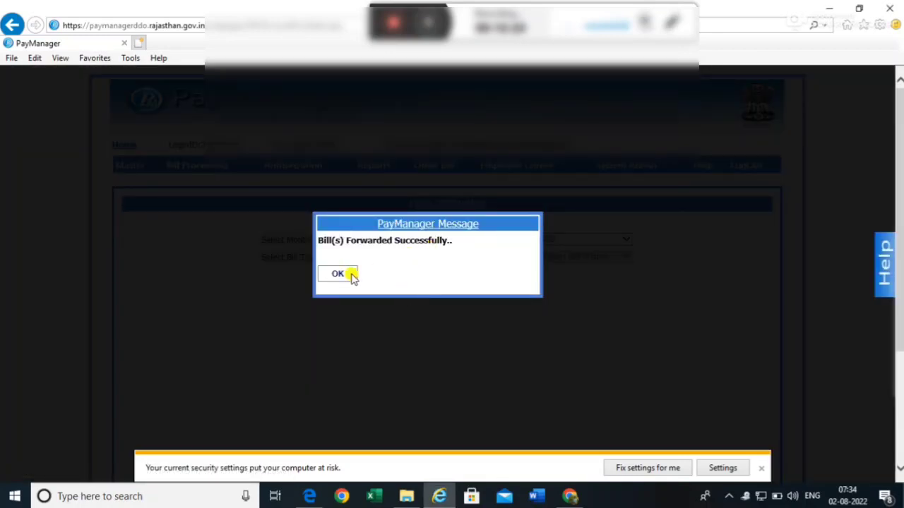
pyautogui.click(351, 277)
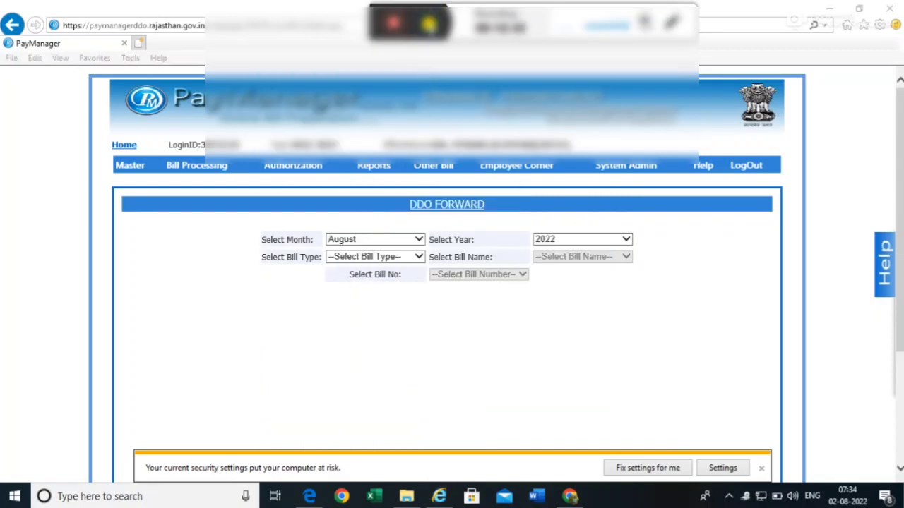
pyautogui.moveTo(365, 171)
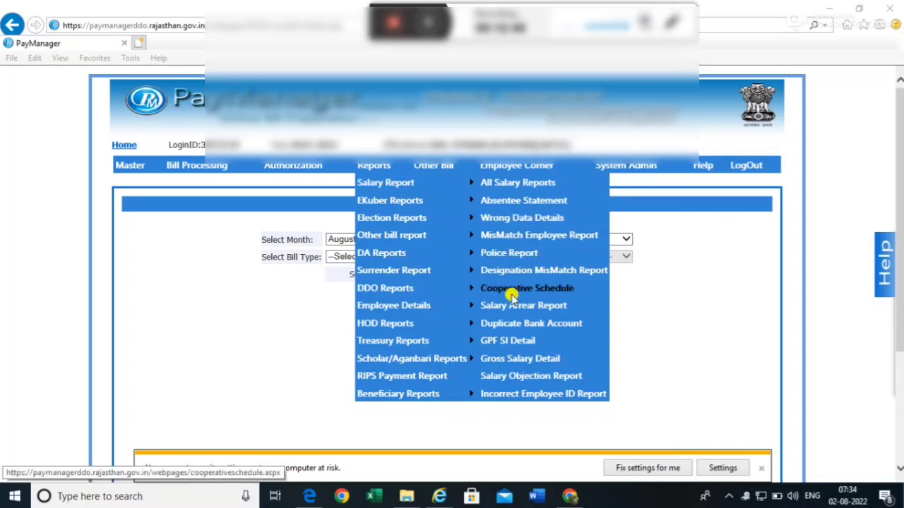
pyautogui.click(526, 311)
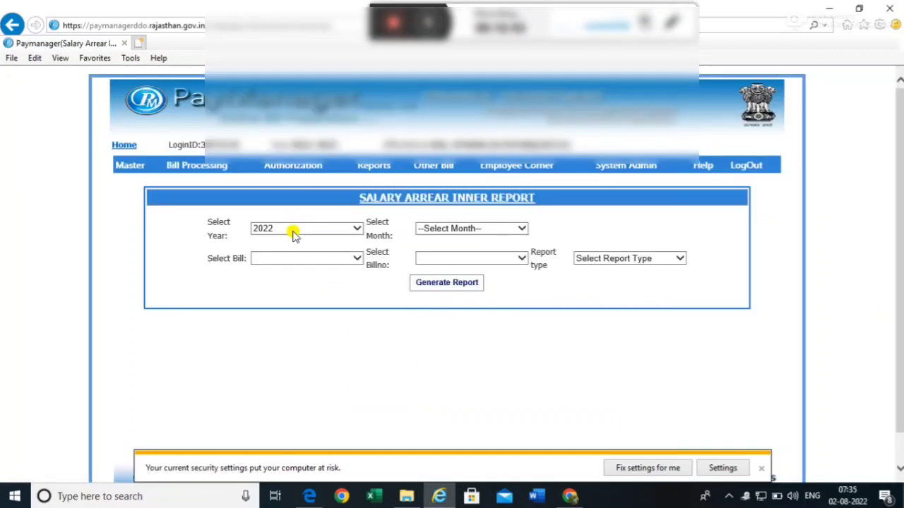
pyautogui.click(439, 229)
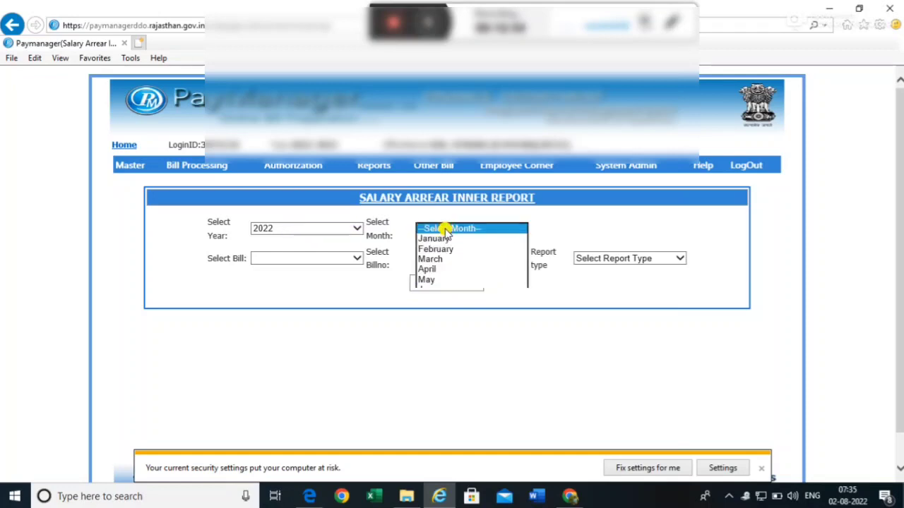
pyautogui.click(445, 310)
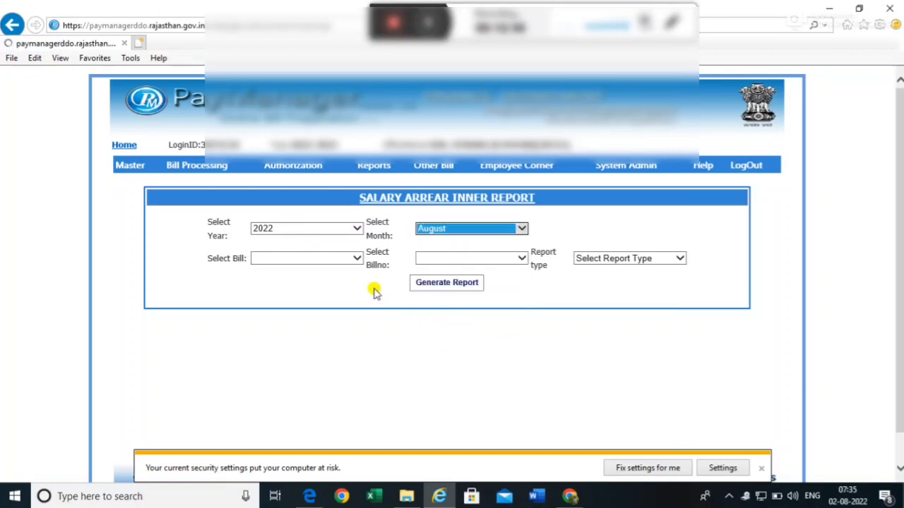
pyautogui.click(337, 259)
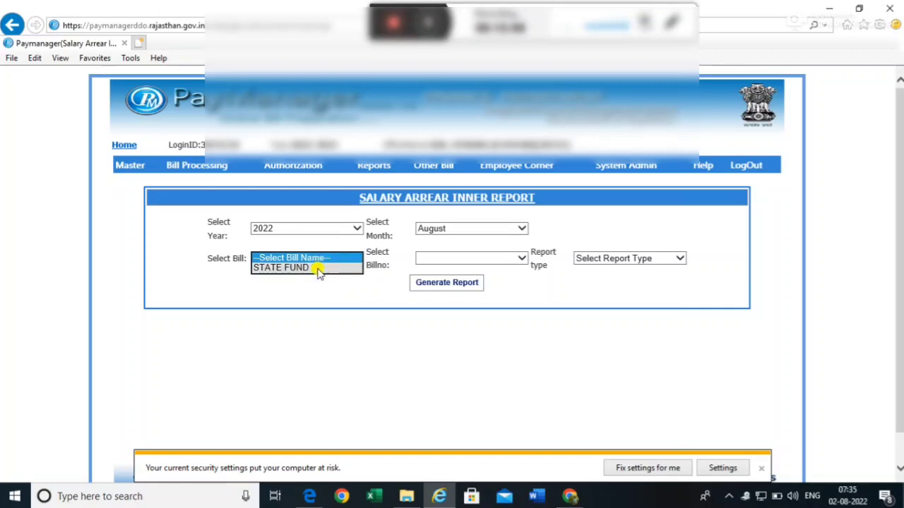
pyautogui.click(316, 268)
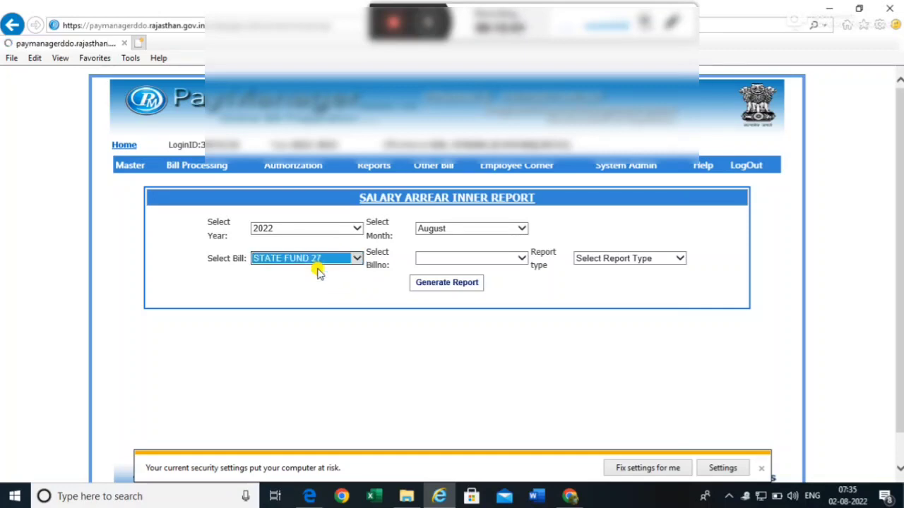
pyautogui.click(479, 260)
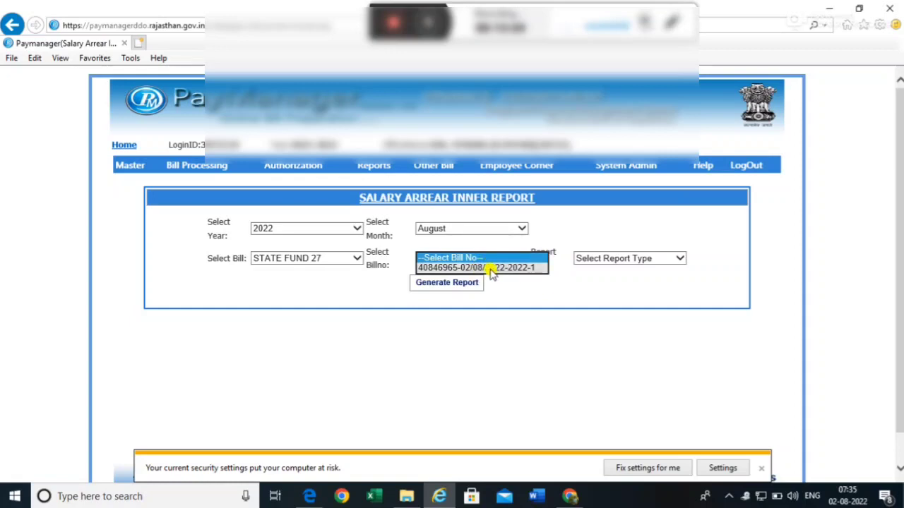
pyautogui.click(491, 268)
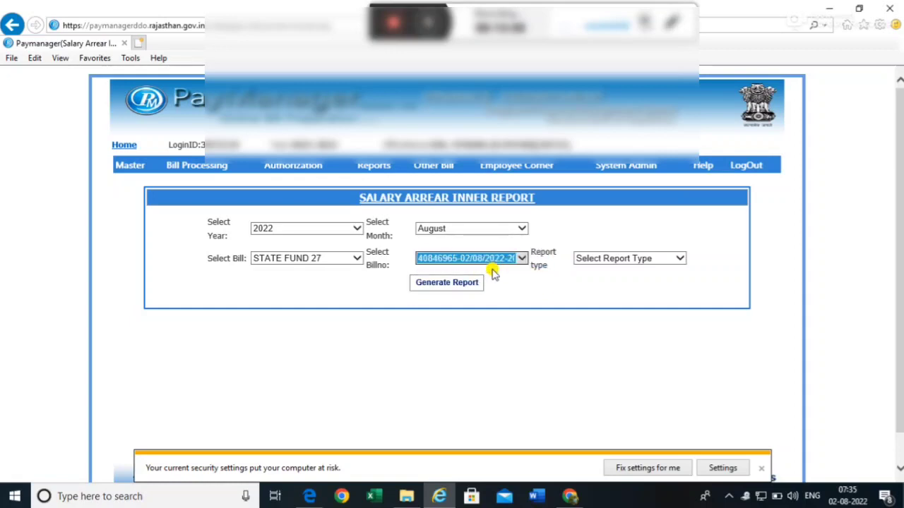
pyautogui.click(627, 259)
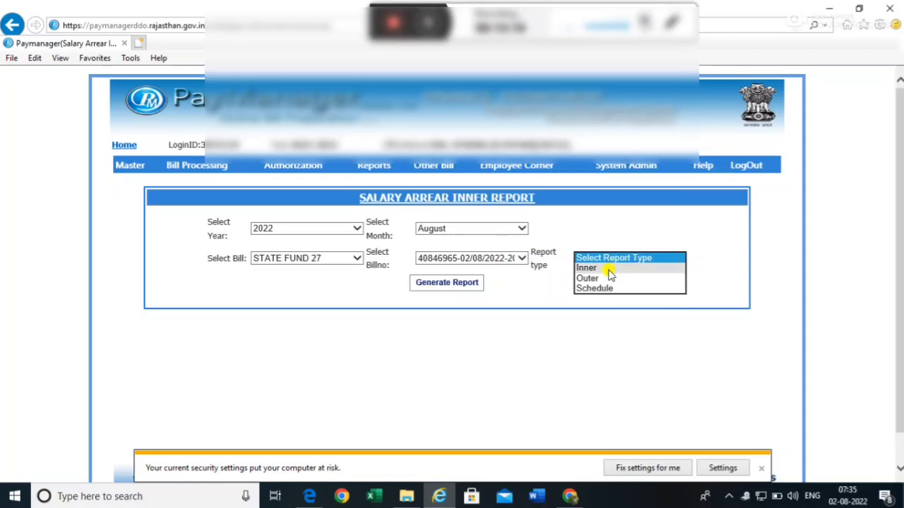
pyautogui.click(609, 270)
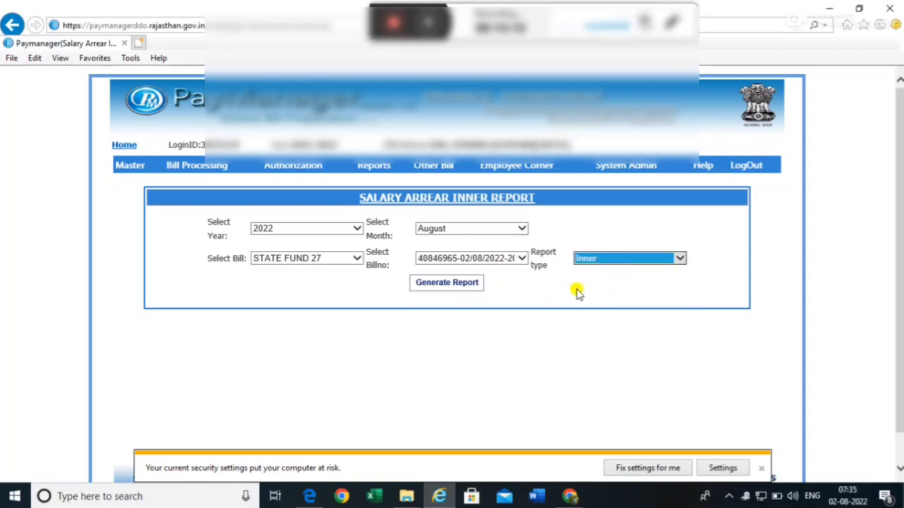
pyautogui.click(437, 285)
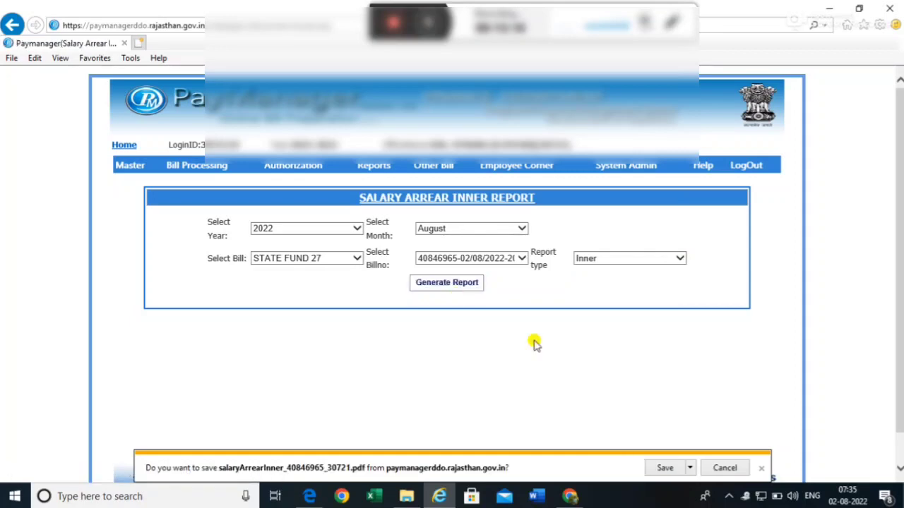
pyautogui.click(663, 469)
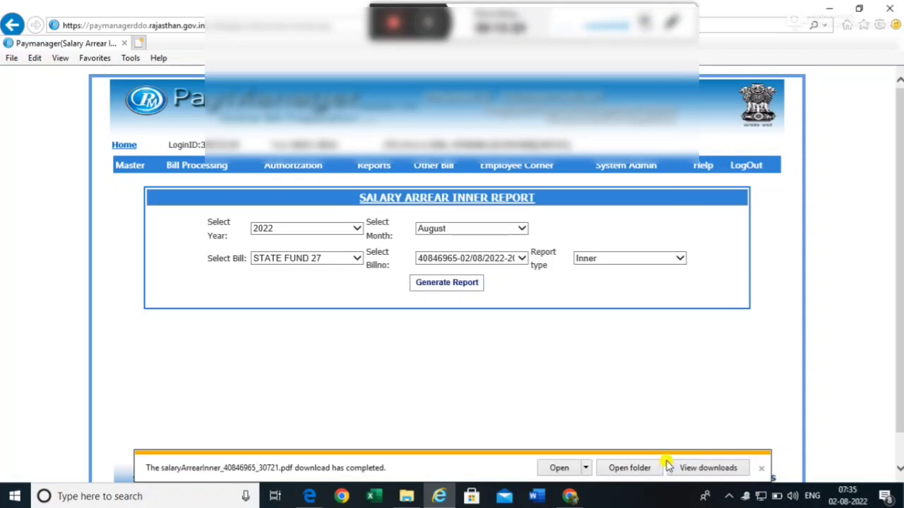
pyautogui.click(558, 469)
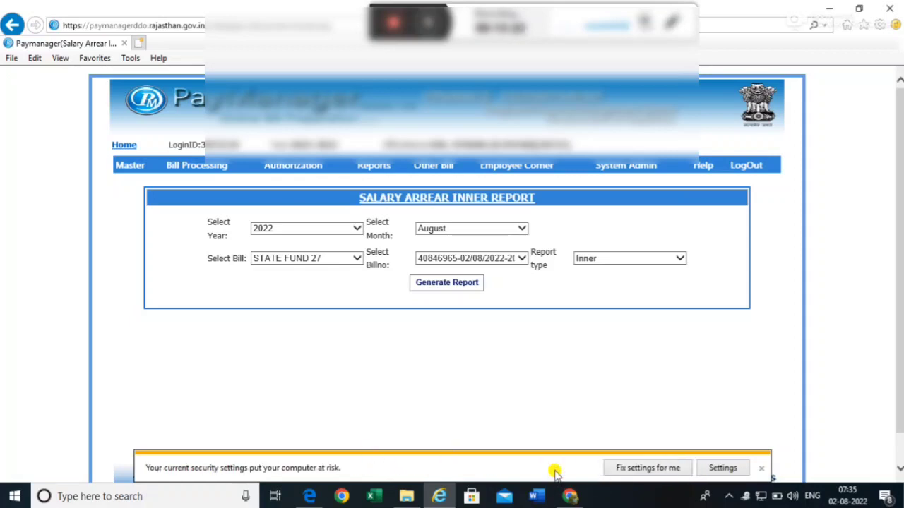
# - Allow the Inner report PDF to open, check its 32764.00 net amount, and return to PayManager
pyautogui.click(508, 313)
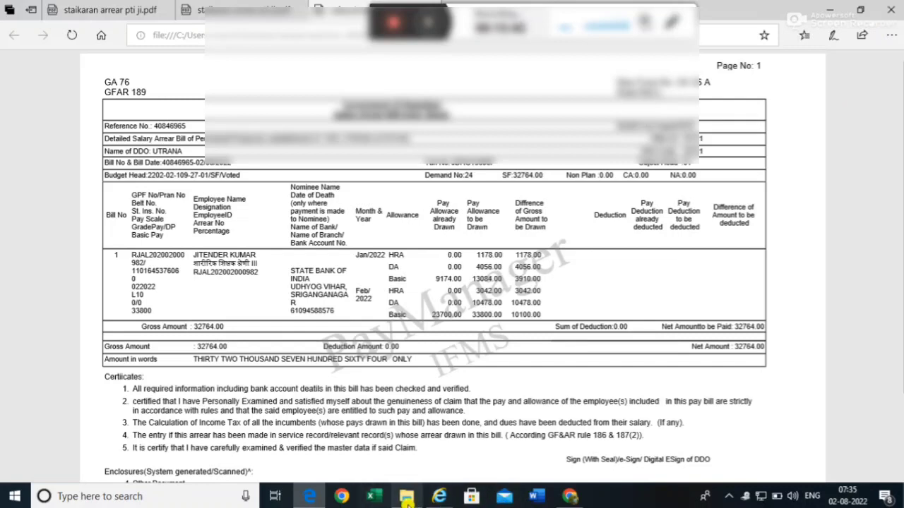
pyautogui.click(439, 496)
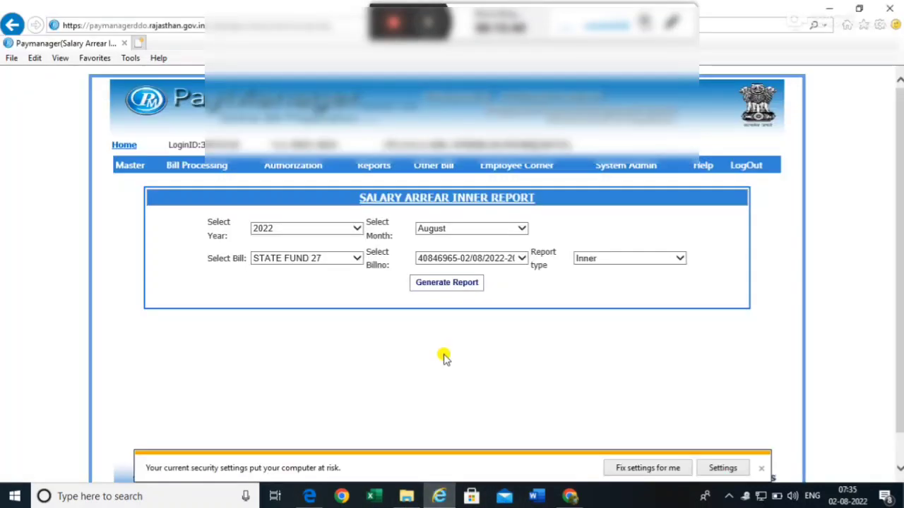
pyautogui.click(597, 259)
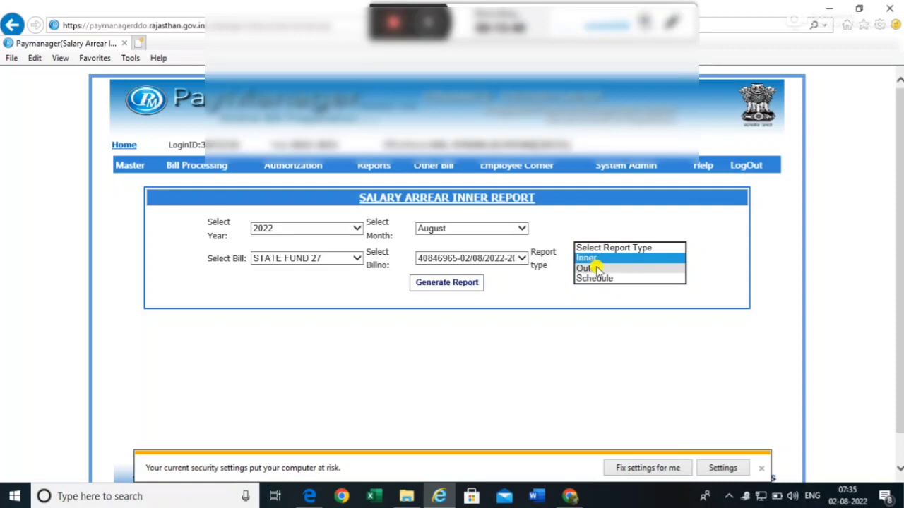
pyautogui.click(597, 269)
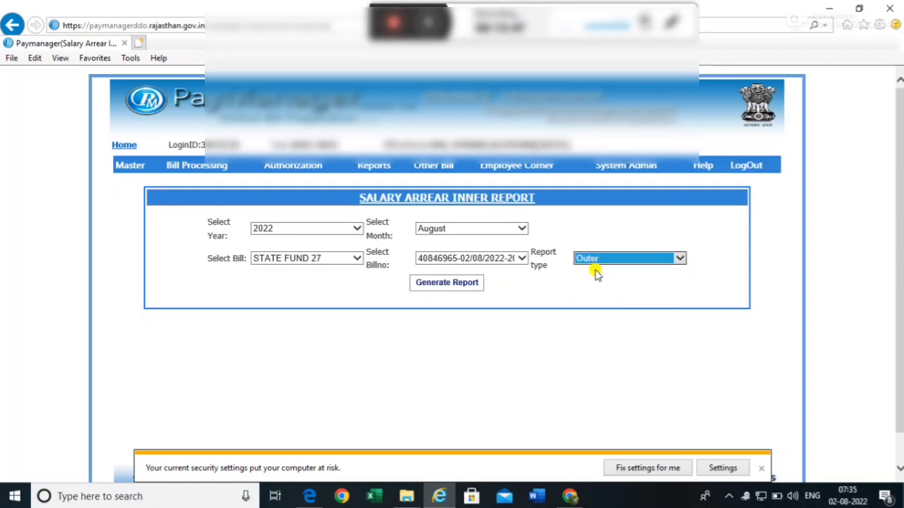
pyautogui.click(558, 296)
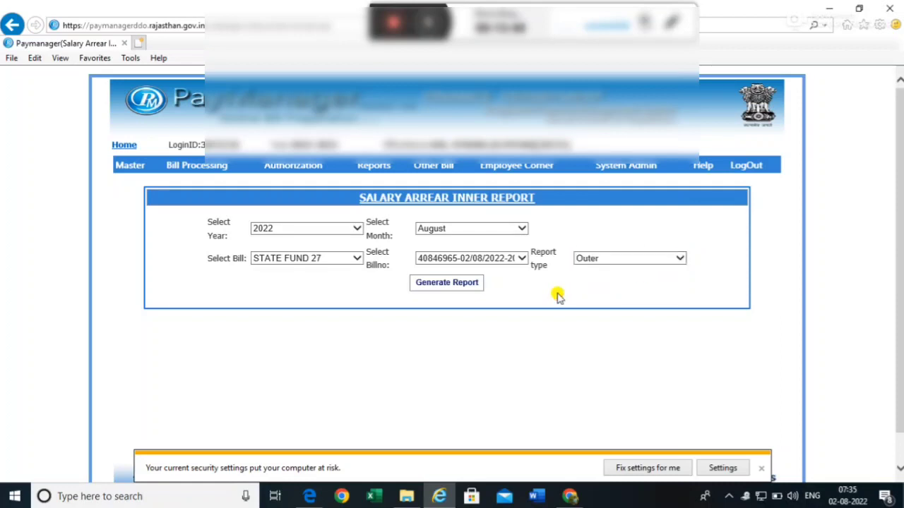
pyautogui.click(444, 285)
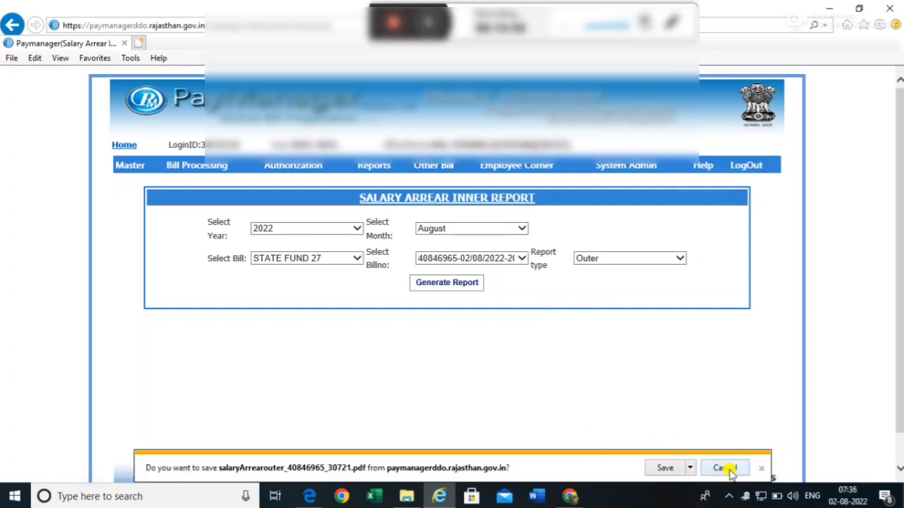
pyautogui.click(663, 466)
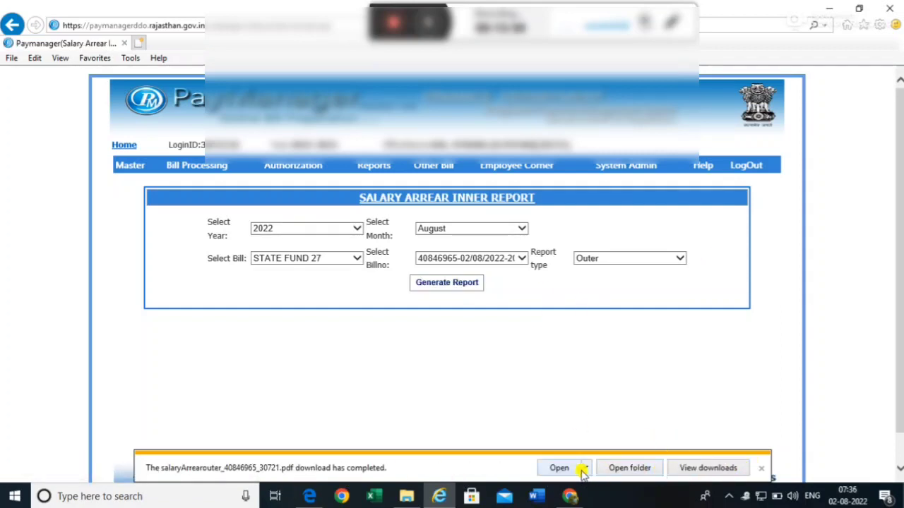
pyautogui.click(562, 470)
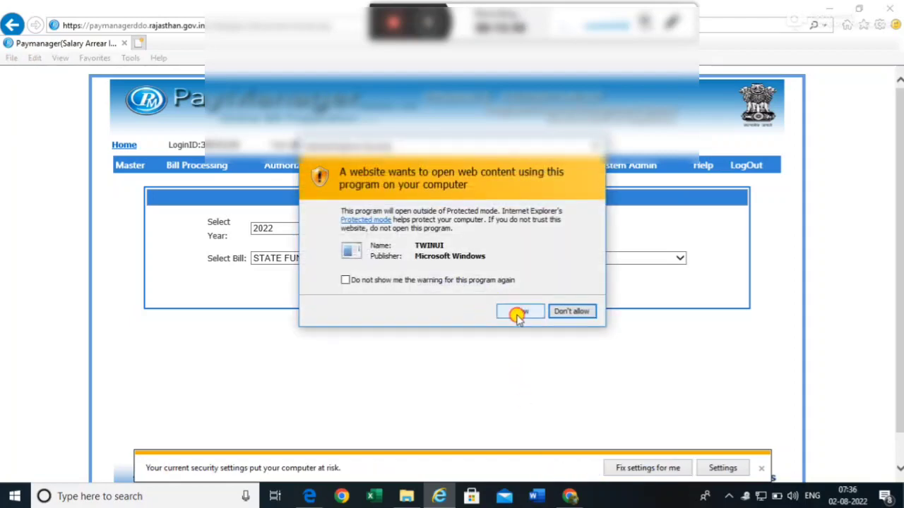
pyautogui.click(518, 312)
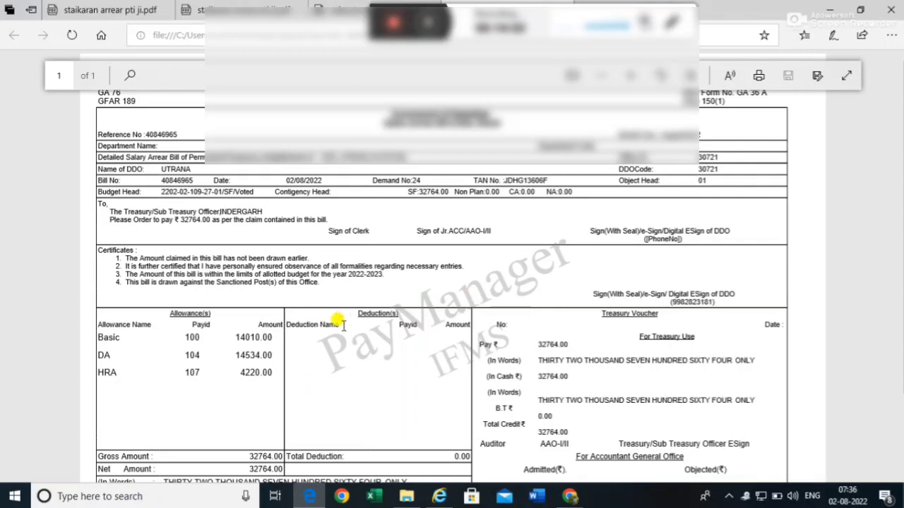
# - Scroll through the Outer bill PDF confirming its 32764.00 total, then switch back to PayManager
pyautogui.scroll(-3, 343, 324)
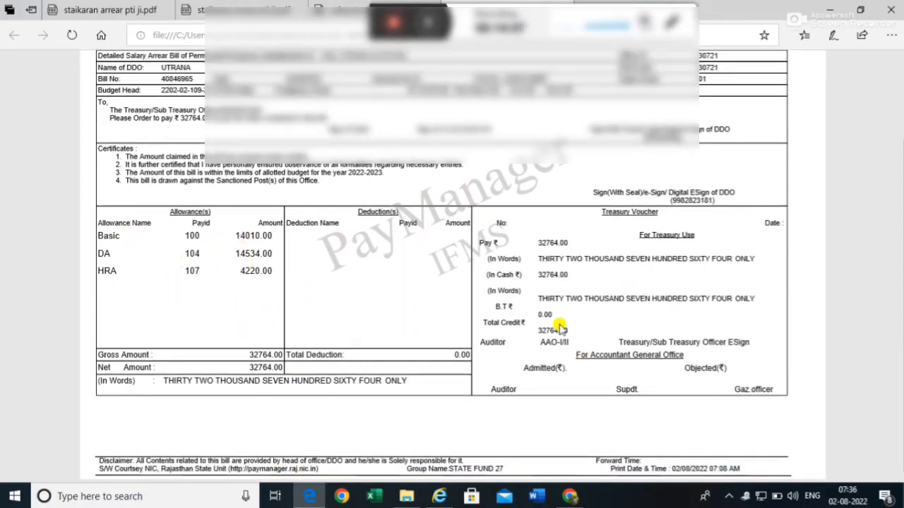
pyautogui.scroll(3, 415, 371)
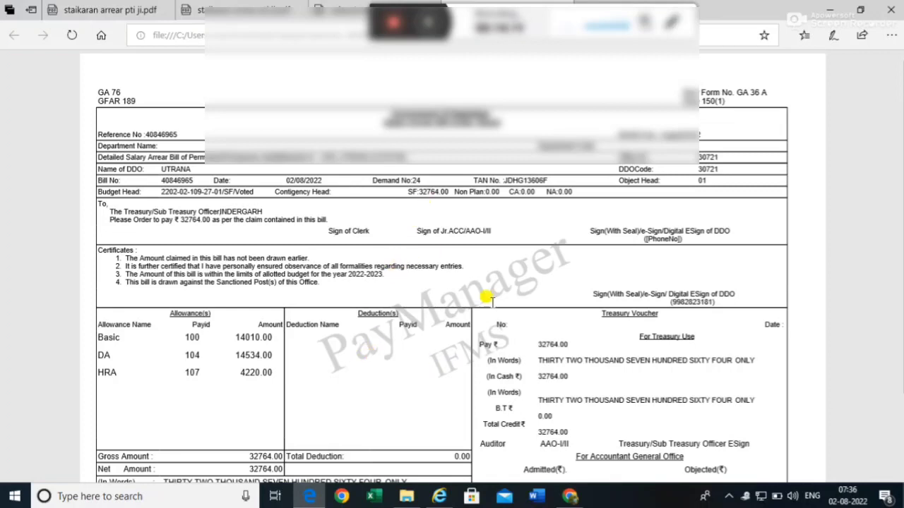
pyautogui.click(439, 497)
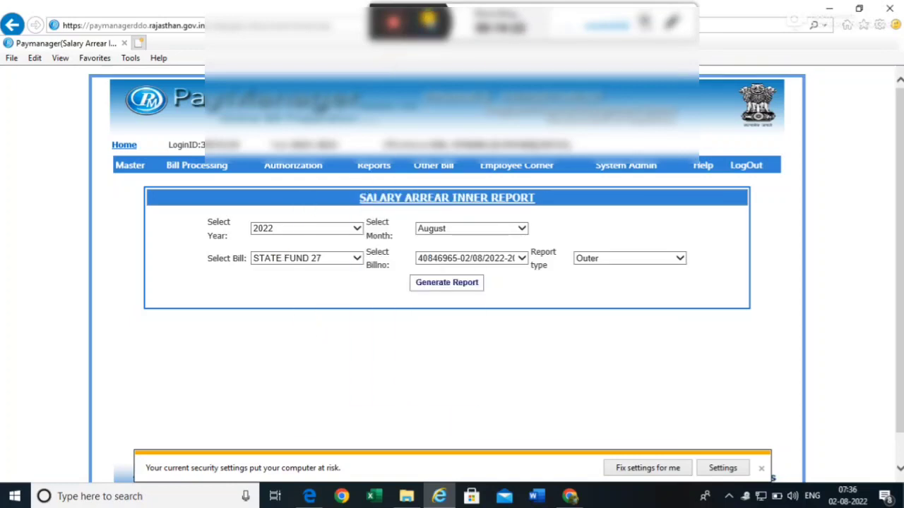
# - Bring up the Authorization menu's dropdown of functions in the top bar
pyautogui.click(428, 21)
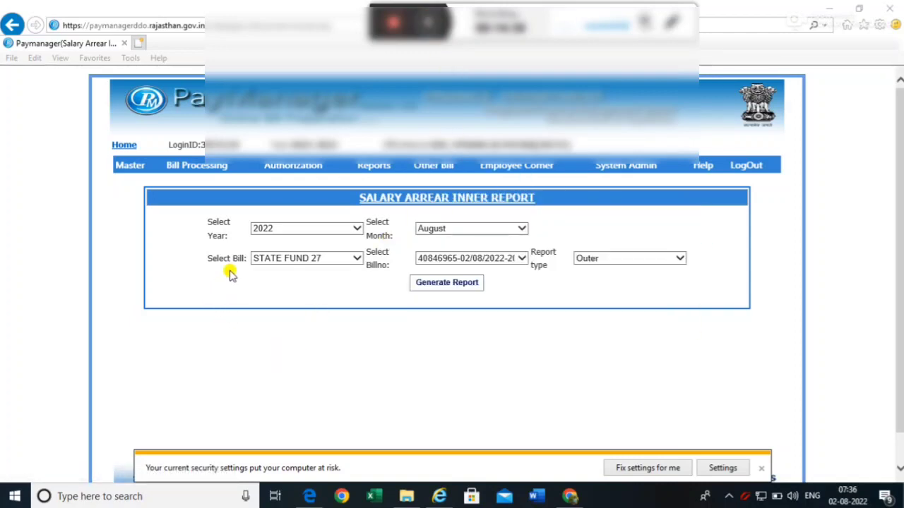
pyautogui.moveTo(290, 170)
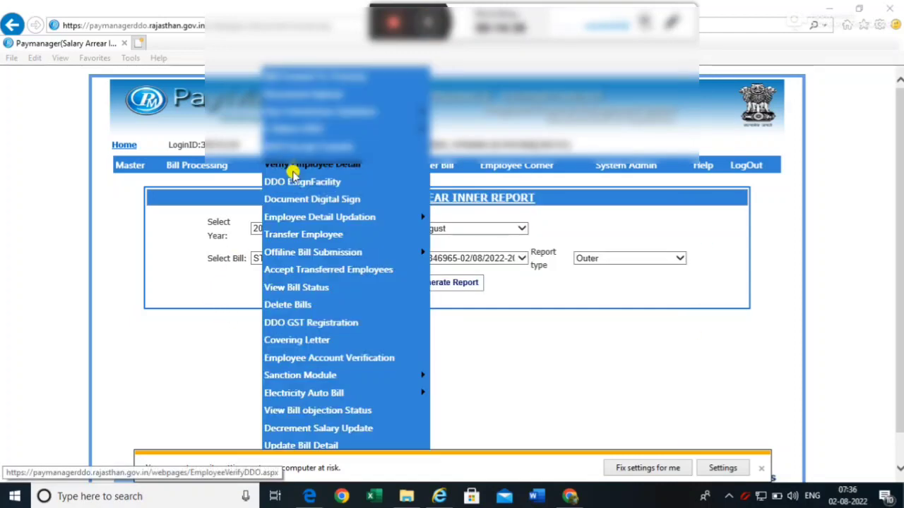
pyautogui.click(323, 200)
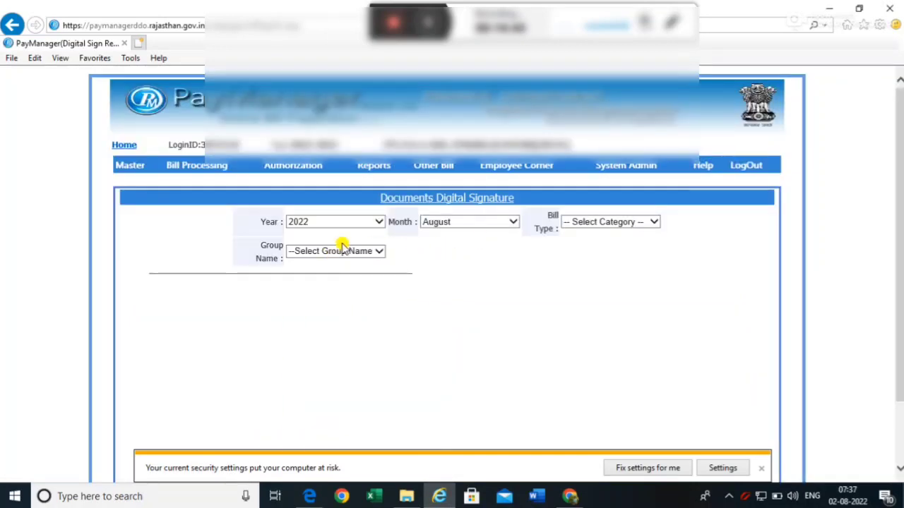
pyautogui.click(594, 223)
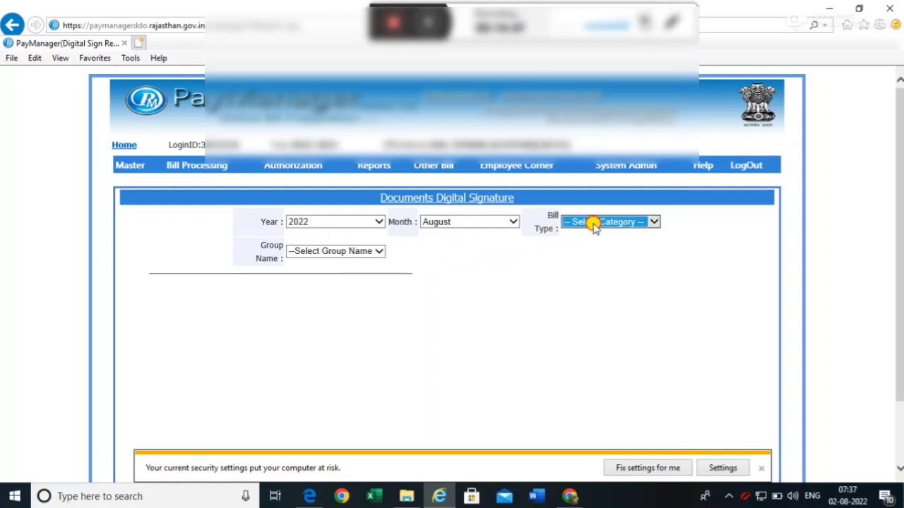
pyautogui.click(611, 334)
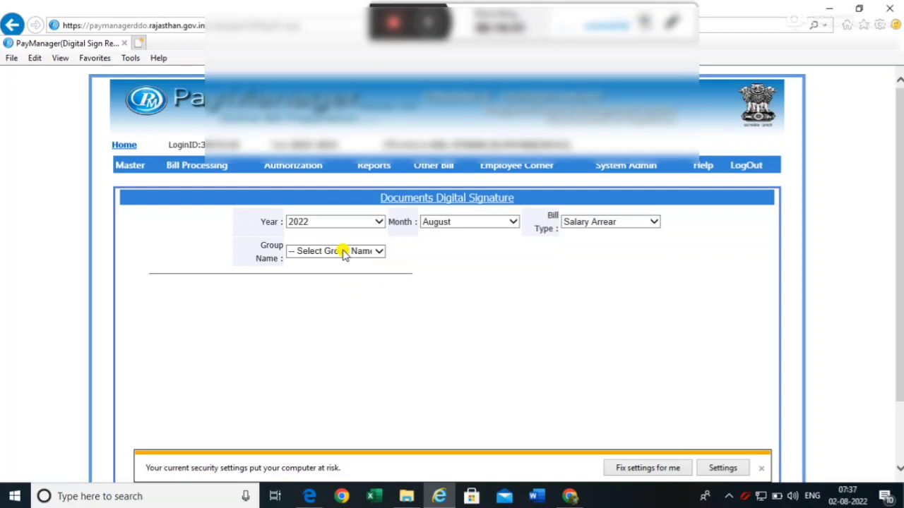
pyautogui.click(343, 254)
pyautogui.click(342, 262)
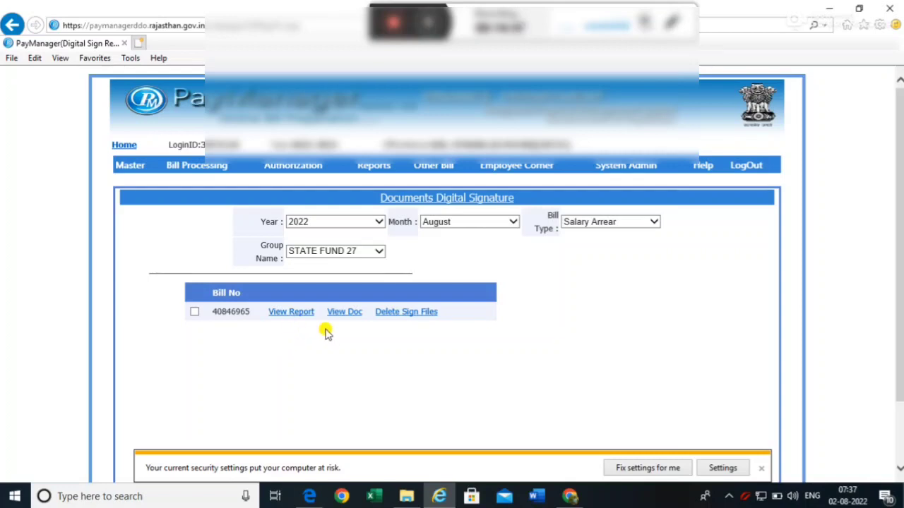
pyautogui.click(194, 313)
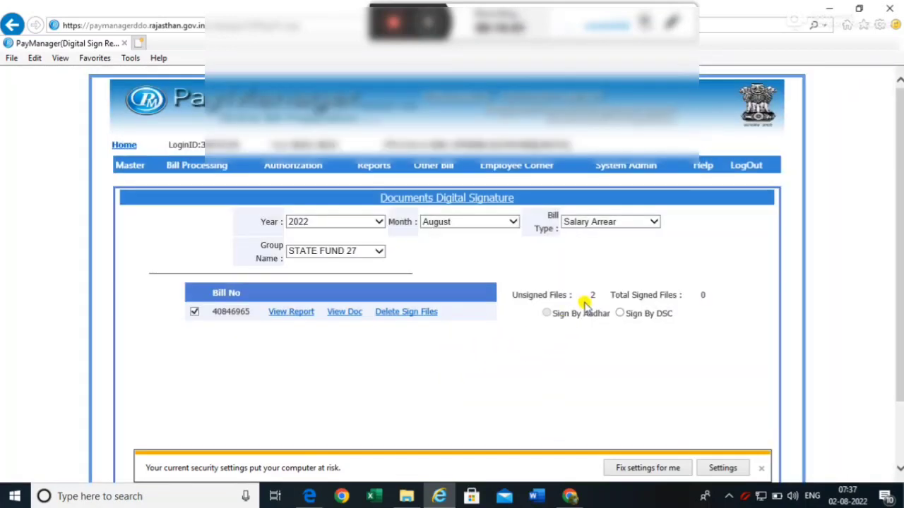
pyautogui.click(620, 314)
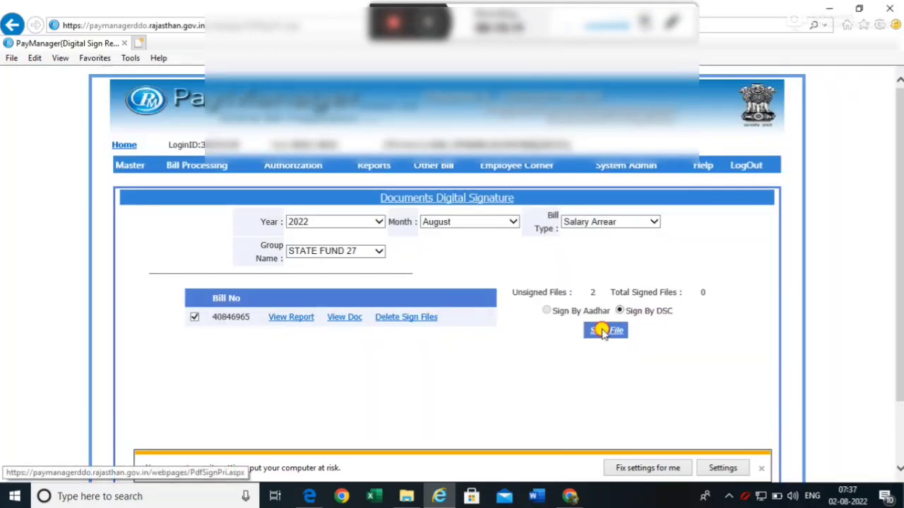
pyautogui.click(601, 331)
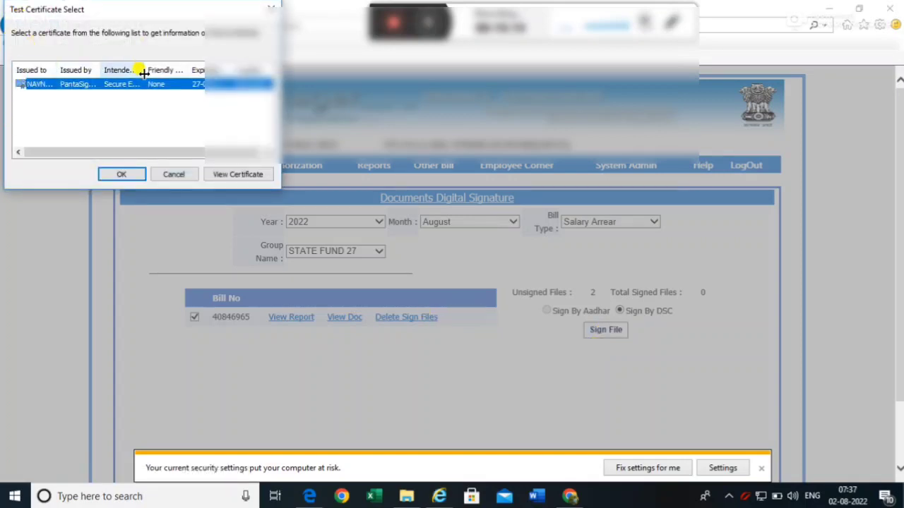
pyautogui.click(121, 174)
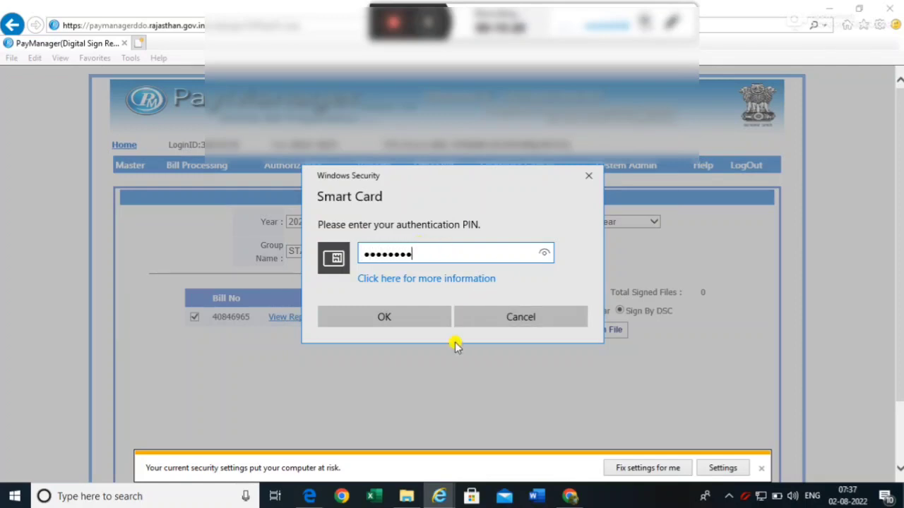
pyautogui.click(382, 317)
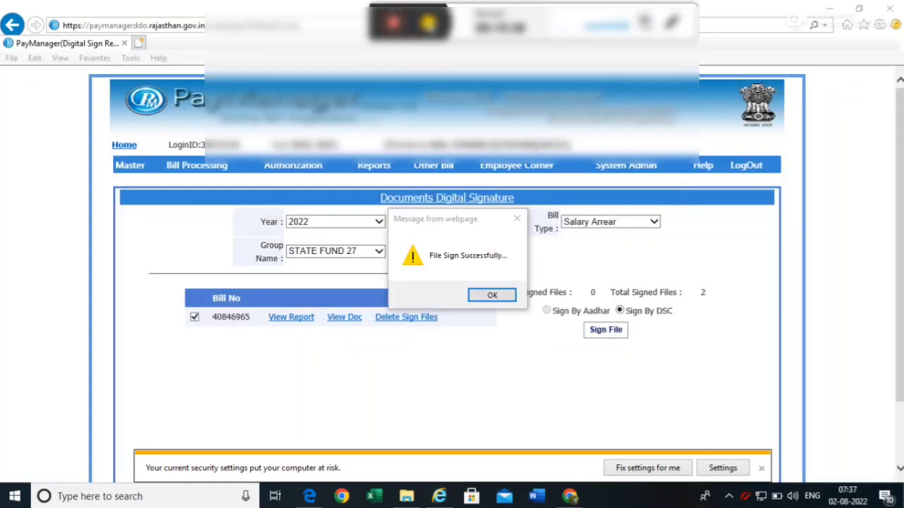
pyautogui.click(492, 297)
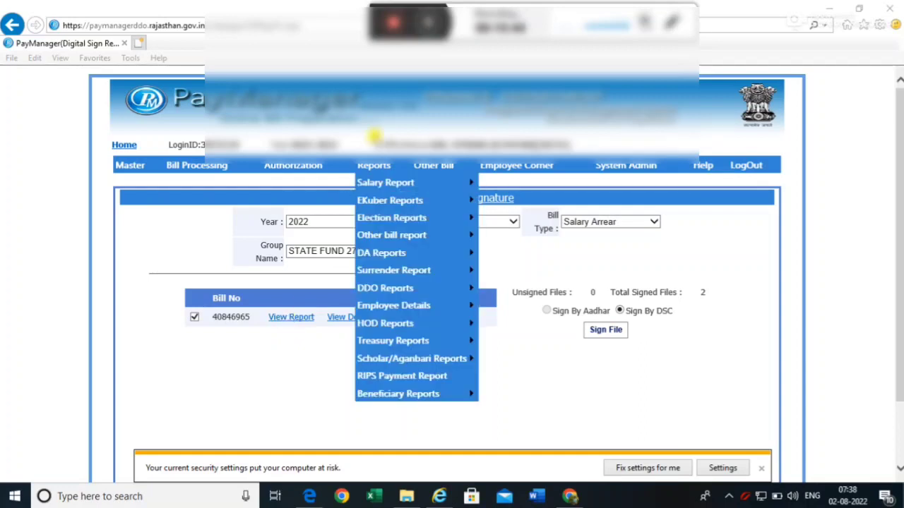
pyautogui.click(297, 322)
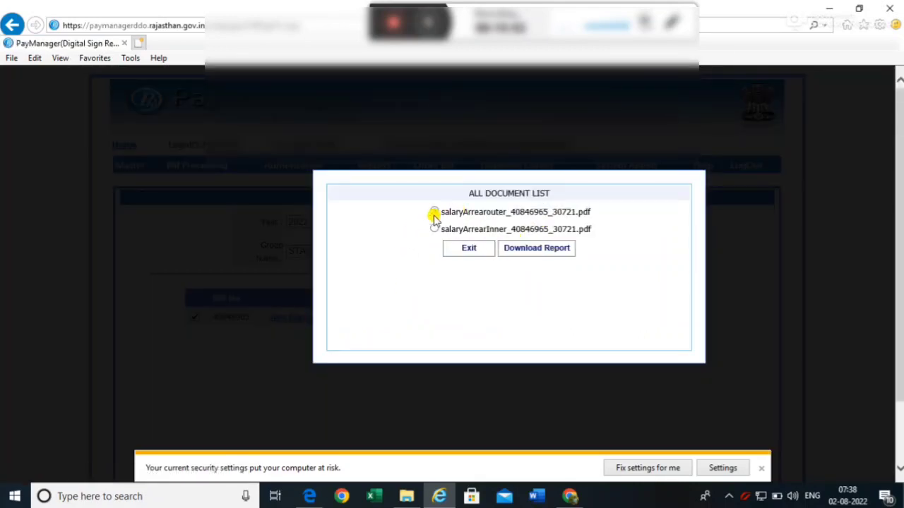
pyautogui.click(521, 249)
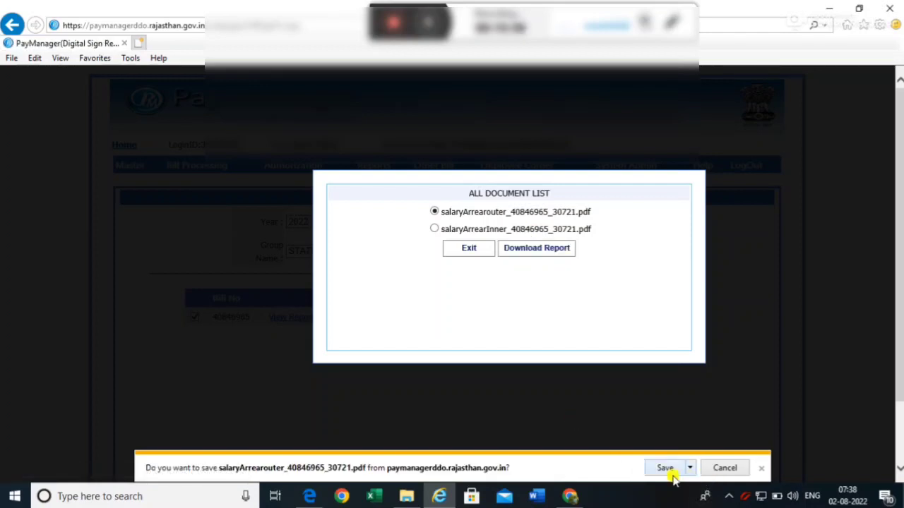
pyautogui.click(666, 469)
pyautogui.click(555, 470)
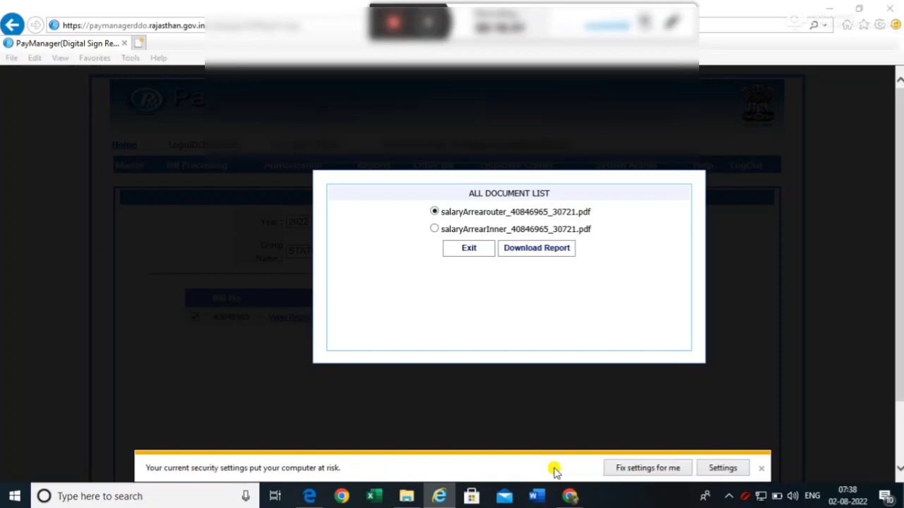
pyautogui.click(517, 311)
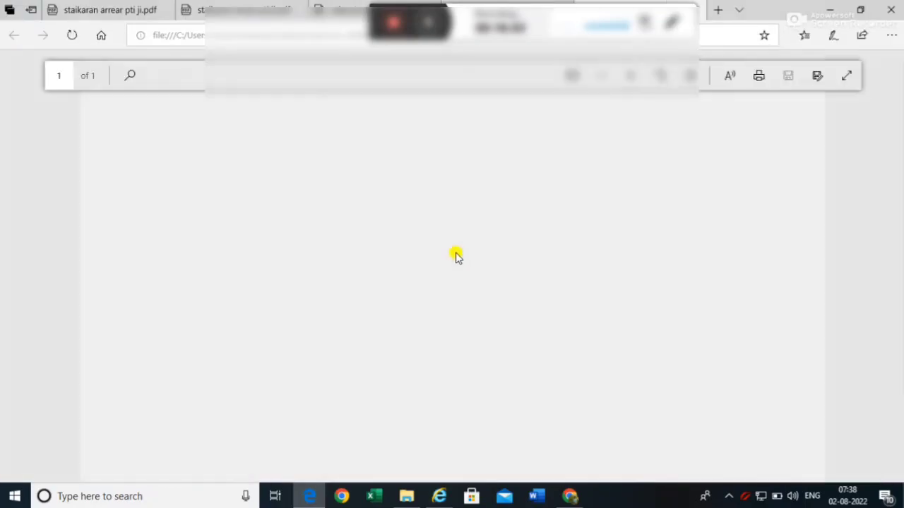
# - Check the signed Outer PDF's signature stamps and 32764.00 net, then return to the All Document List
pyautogui.scroll(-3, 488, 258)
pyautogui.scroll(1, 593, 215)
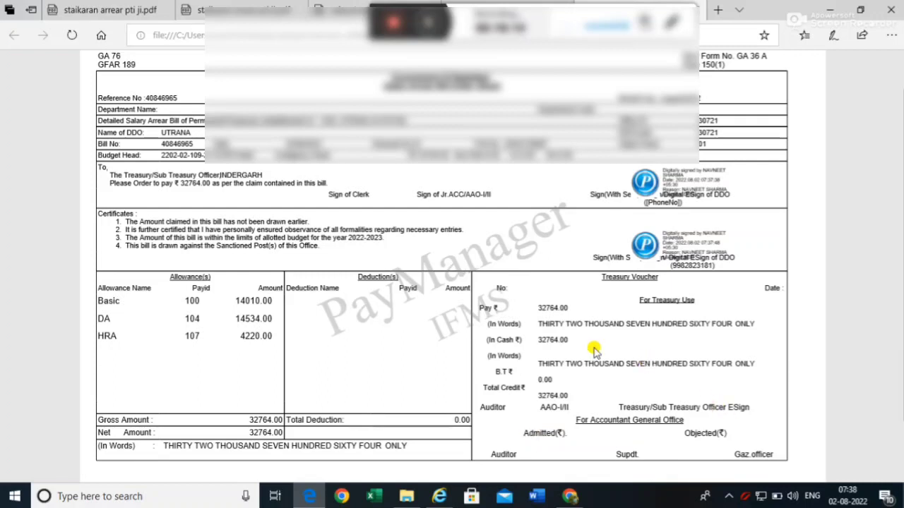
pyautogui.click(439, 498)
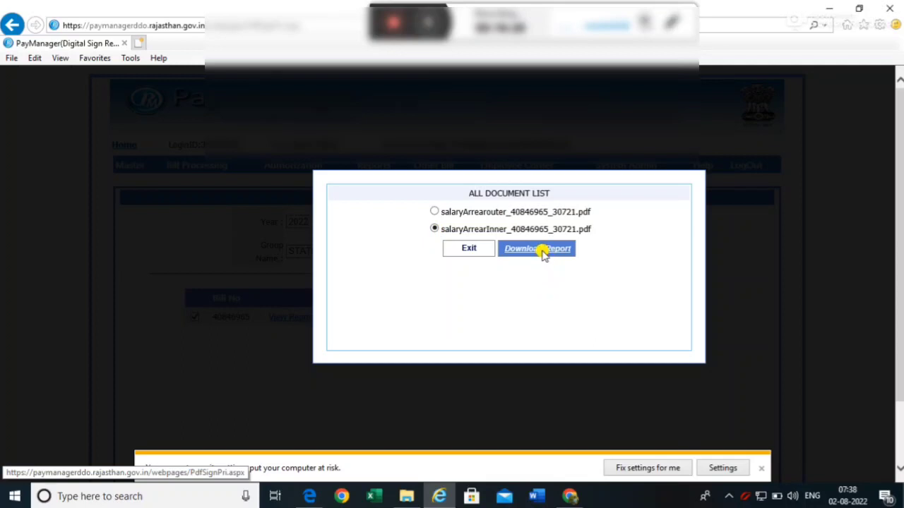
# - Download, save and open the signed inner arrear bill PDF (net 32764.00) in Edge
pyautogui.click(541, 250)
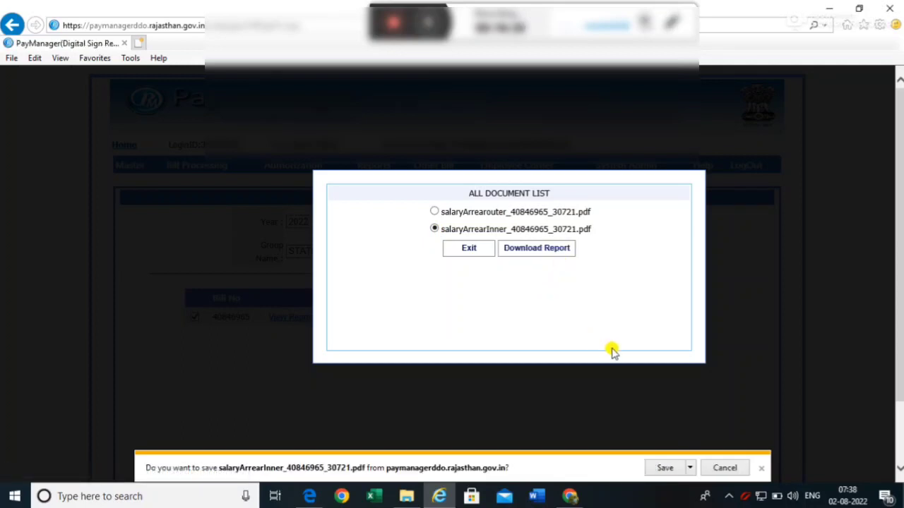
pyautogui.click(665, 471)
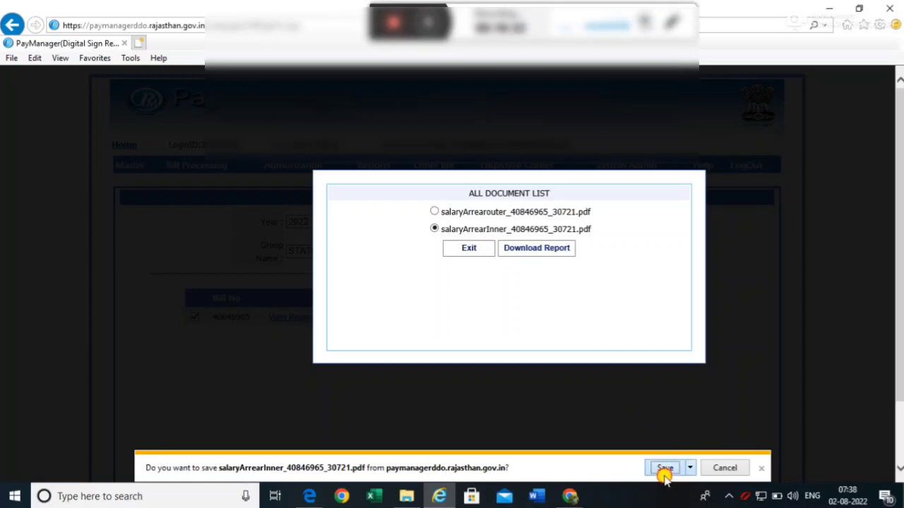
pyautogui.click(558, 470)
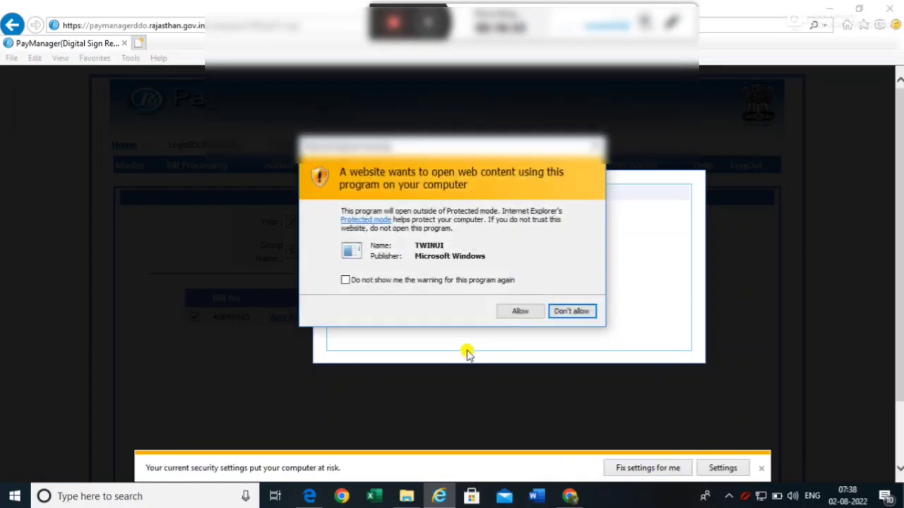
pyautogui.click(518, 312)
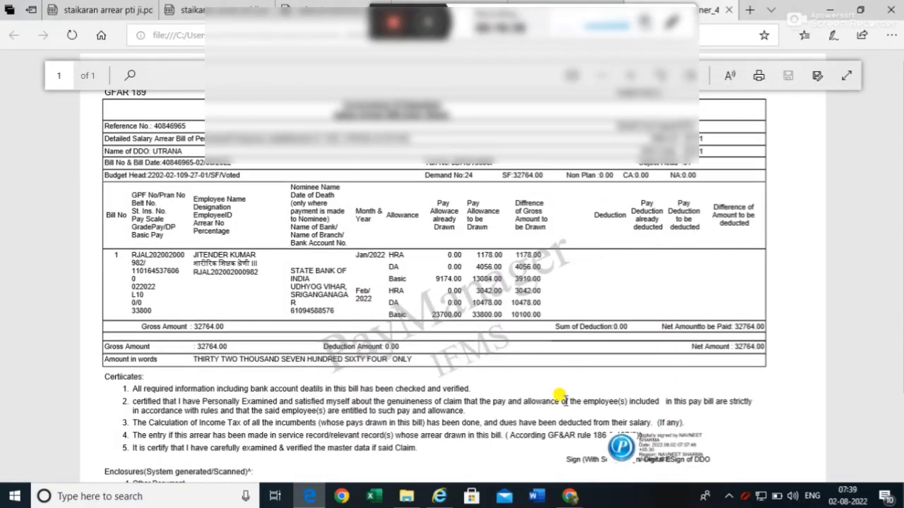
pyautogui.scroll(-3, 568, 397)
pyautogui.scroll(3, 573, 385)
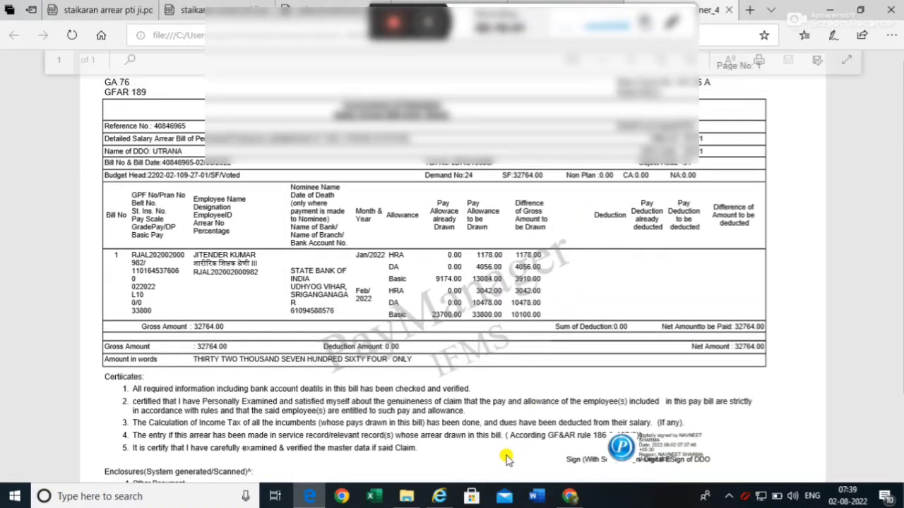
# - Return to PayManager and exit the signed document list
pyautogui.click(439, 497)
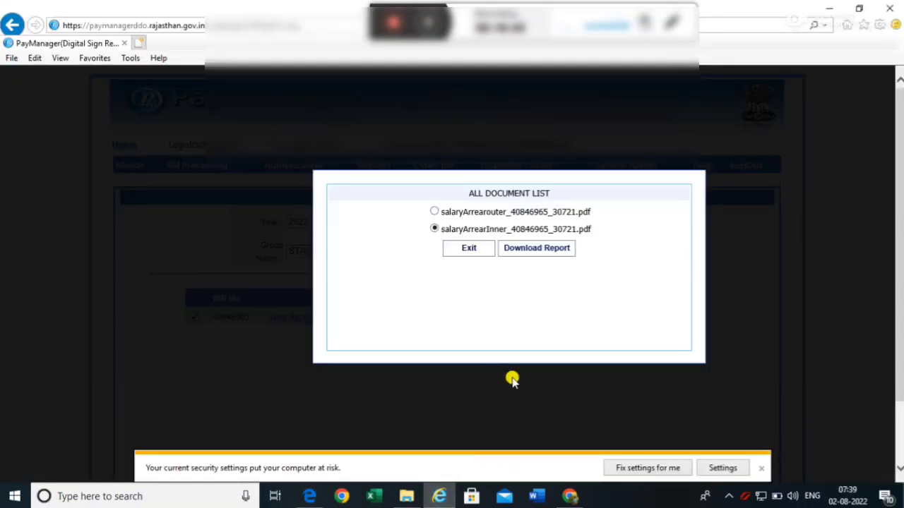
pyautogui.click(468, 252)
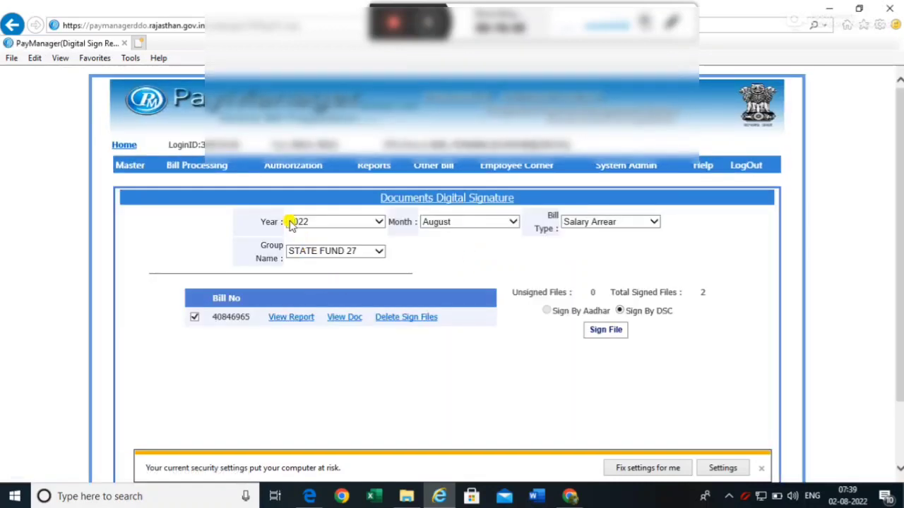
pyautogui.moveTo(288, 166)
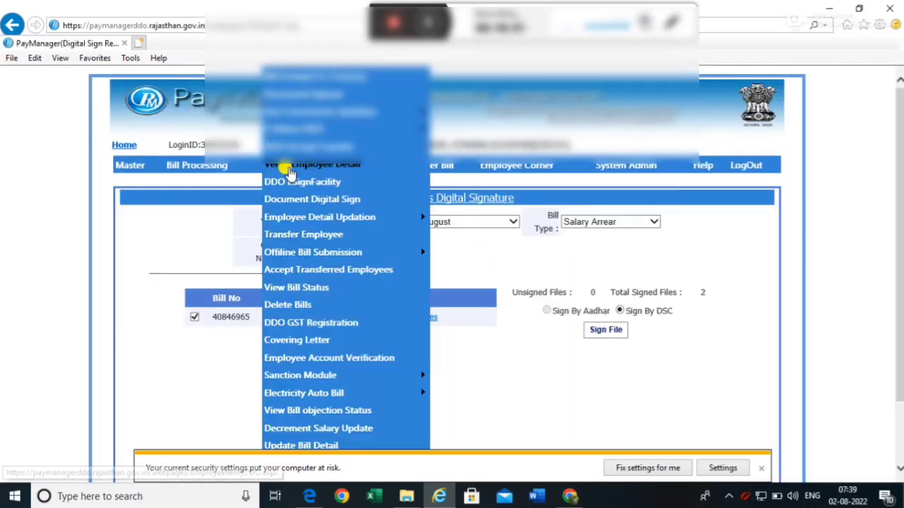
# - In Bill Forward To Treasury, select bill type Salary Arrear and bill name STATE FUND 27
pyautogui.click(297, 78)
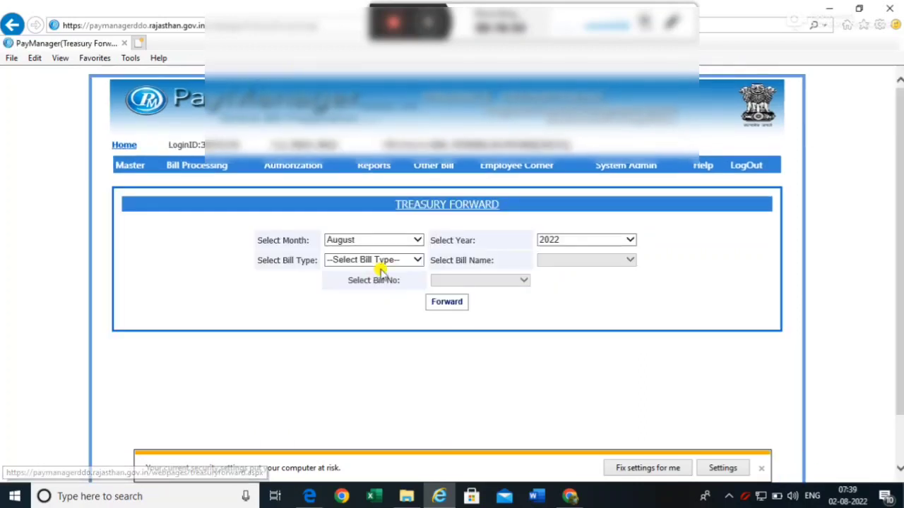
pyautogui.click(401, 261)
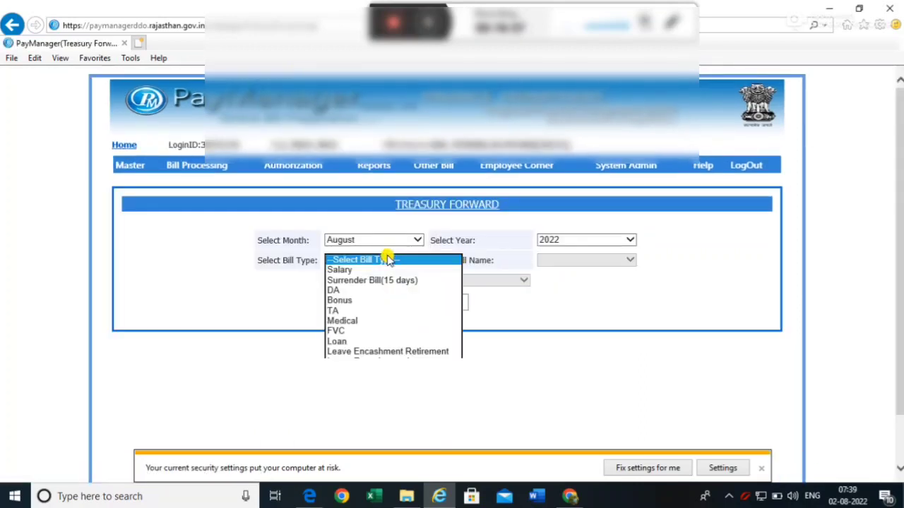
pyautogui.click(358, 372)
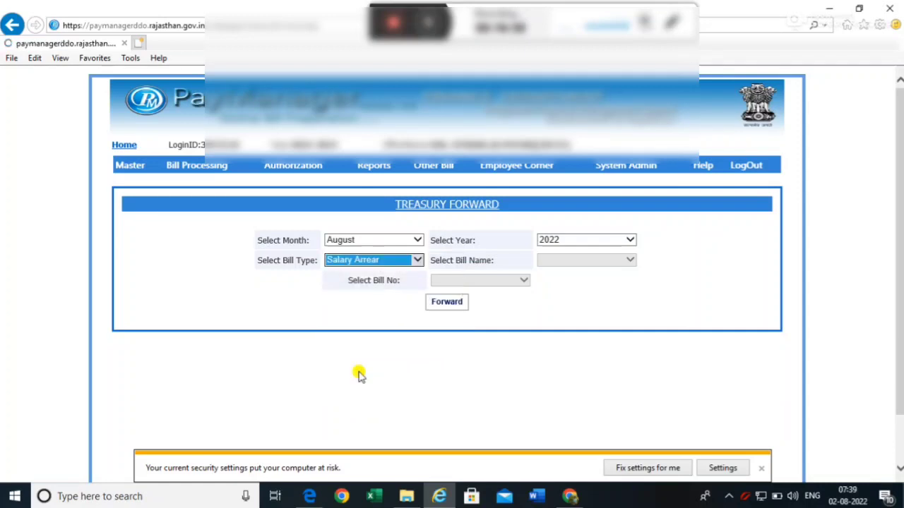
pyautogui.click(581, 259)
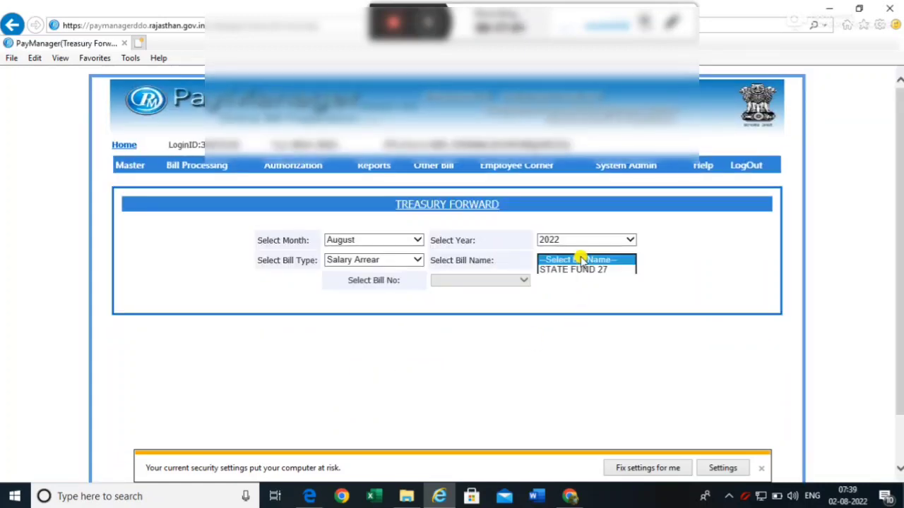
pyautogui.click(574, 271)
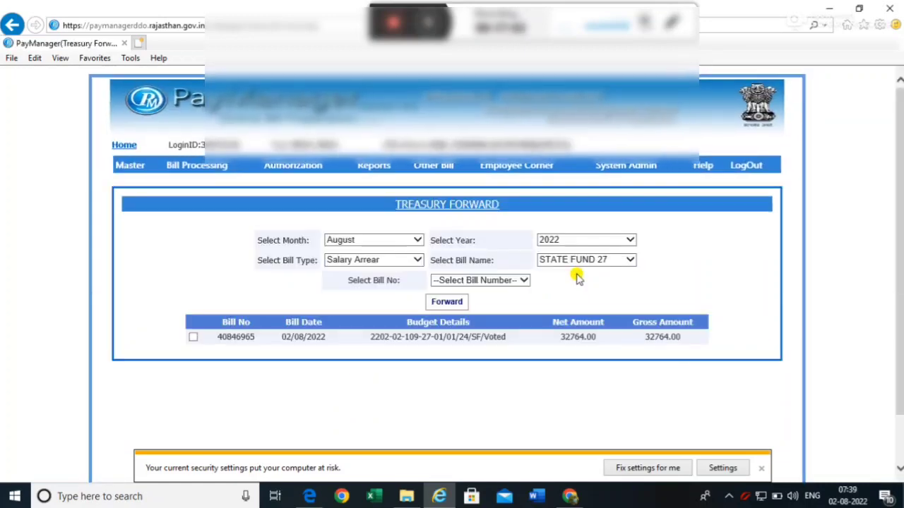
pyautogui.click(192, 337)
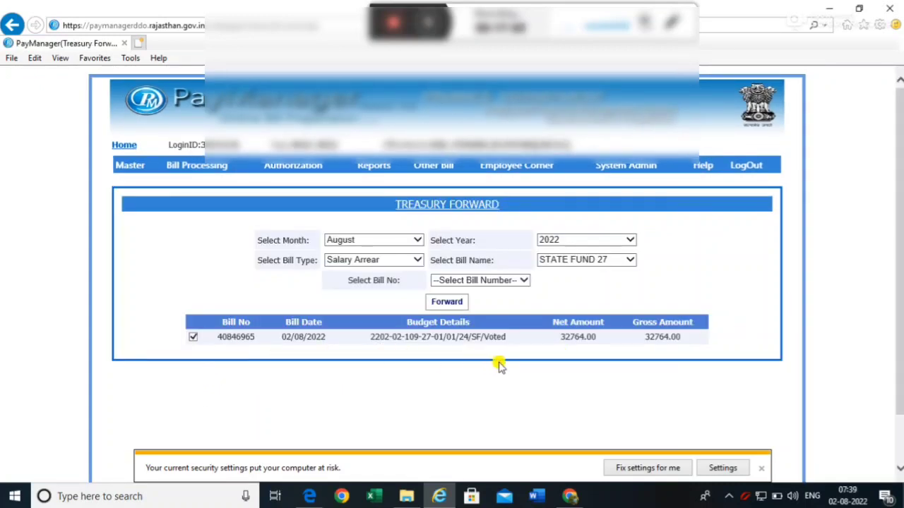
pyautogui.click(442, 303)
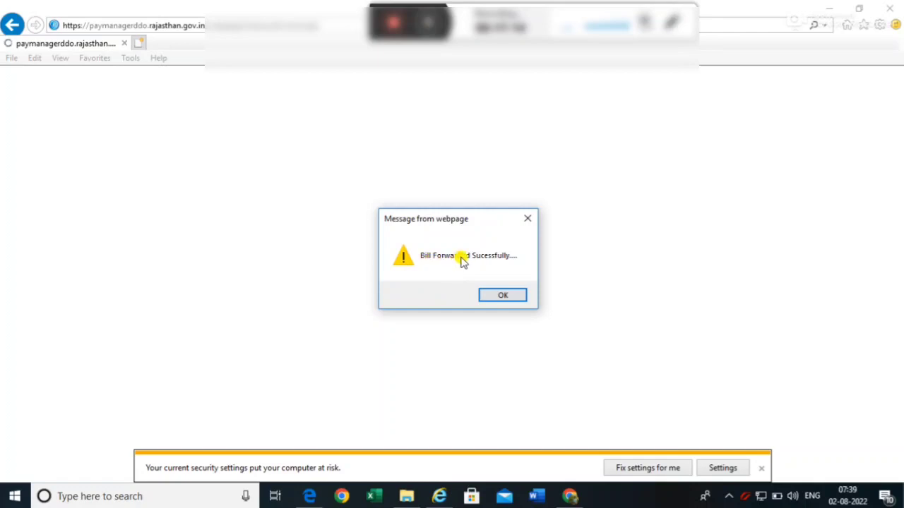
pyautogui.click(492, 298)
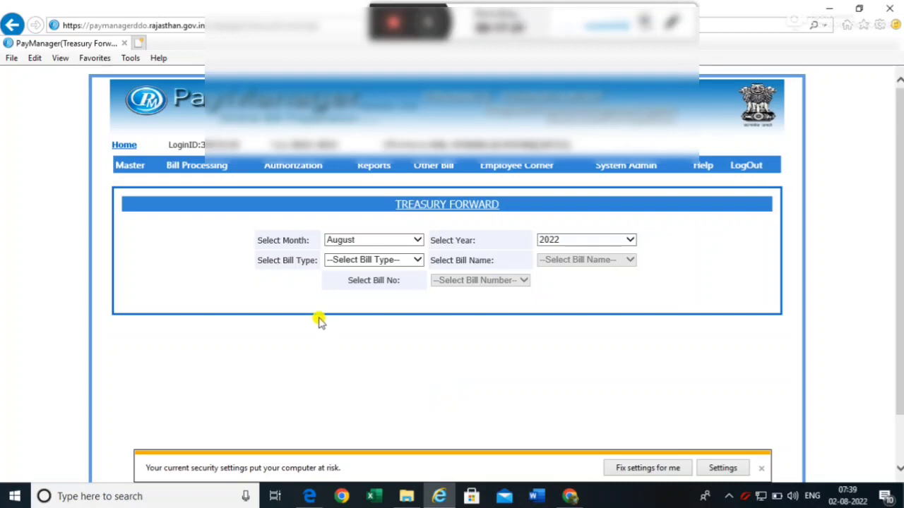
pyautogui.moveTo(290, 170)
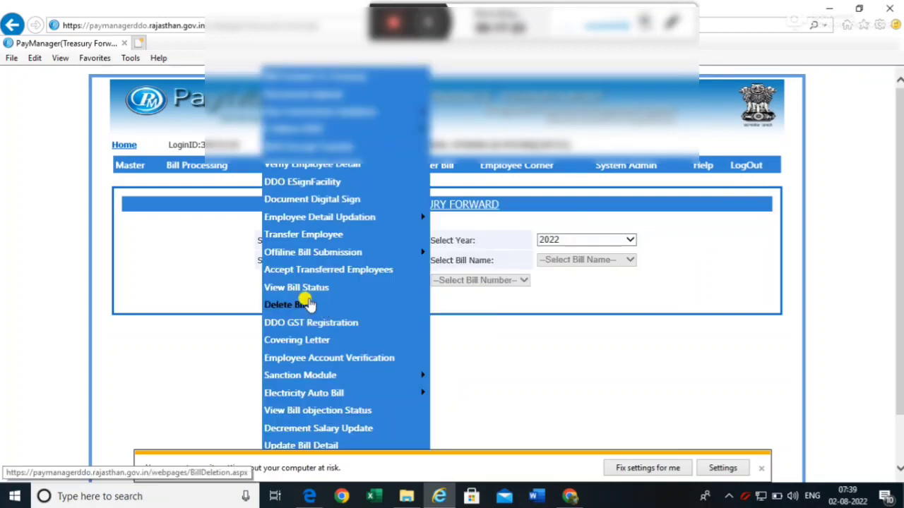
# - Open View Bill Status and set the period to August 2022
pyautogui.click(309, 291)
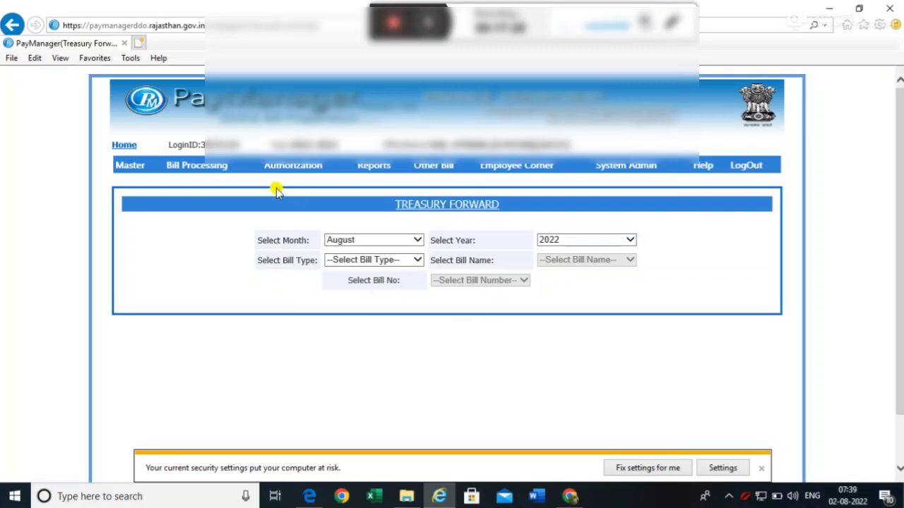
pyautogui.moveTo(297, 167)
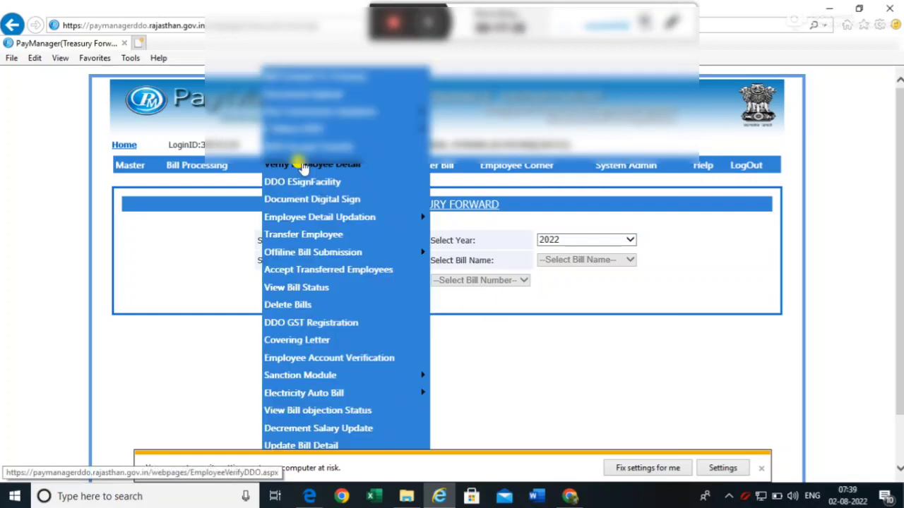
pyautogui.click(297, 288)
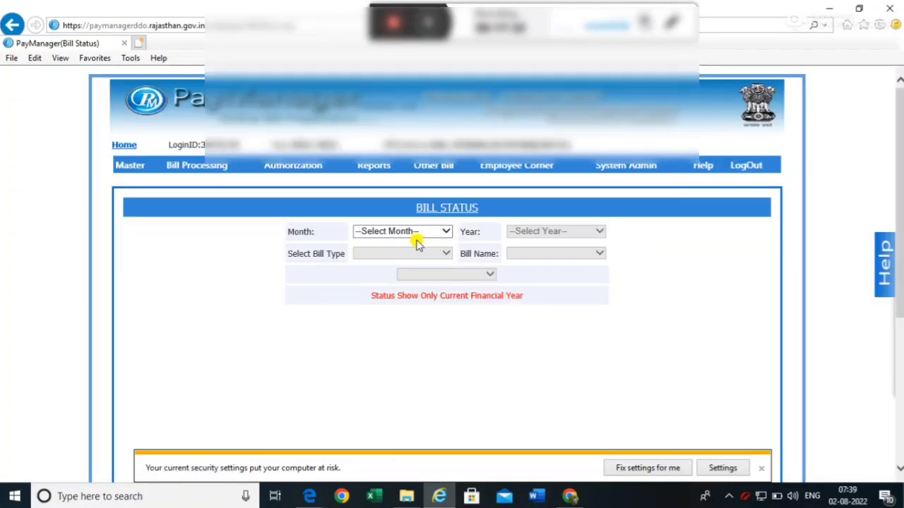
pyautogui.click(405, 233)
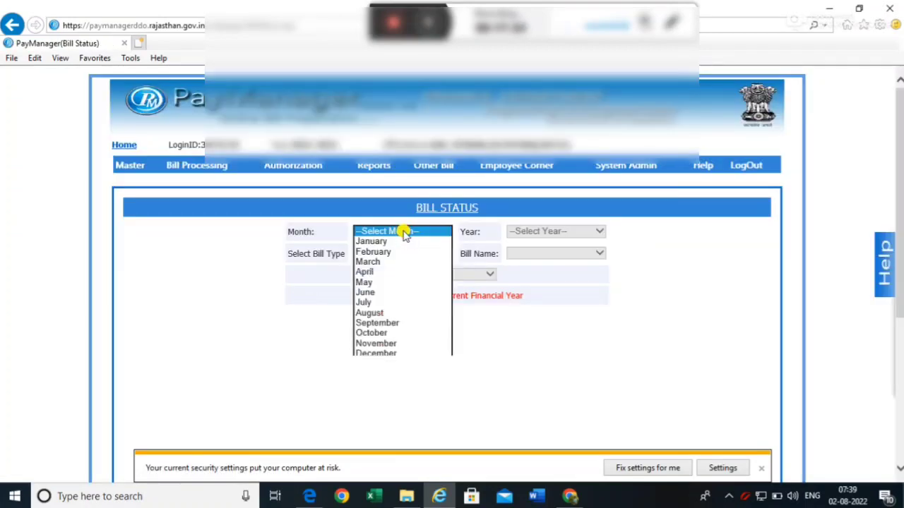
pyautogui.click(399, 310)
pyautogui.click(554, 234)
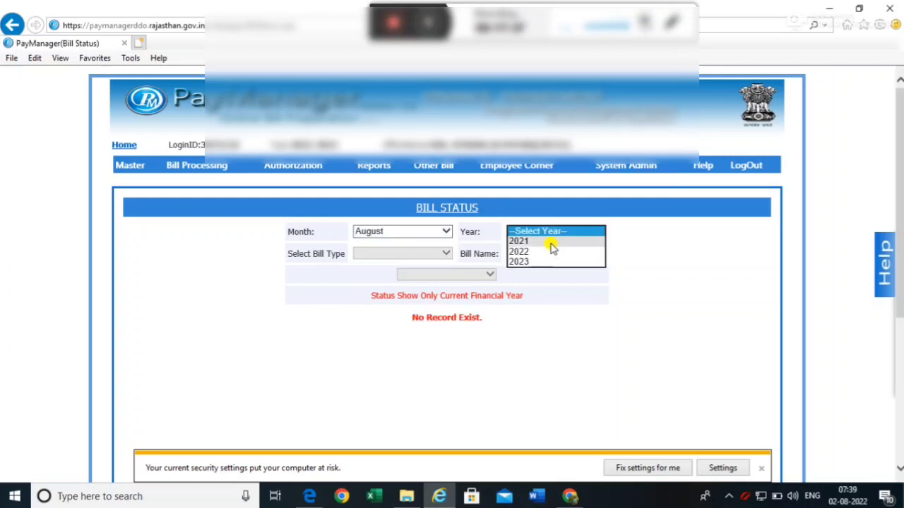
pyautogui.click(547, 252)
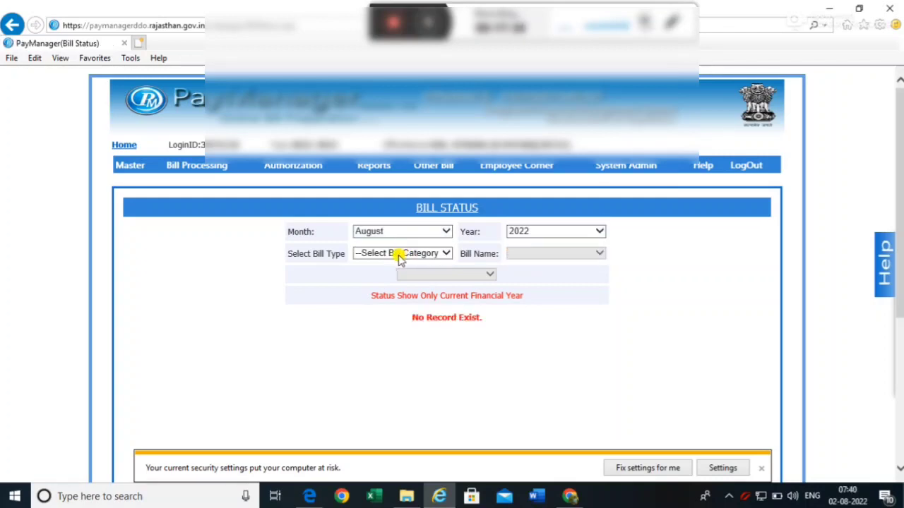
pyautogui.click(400, 256)
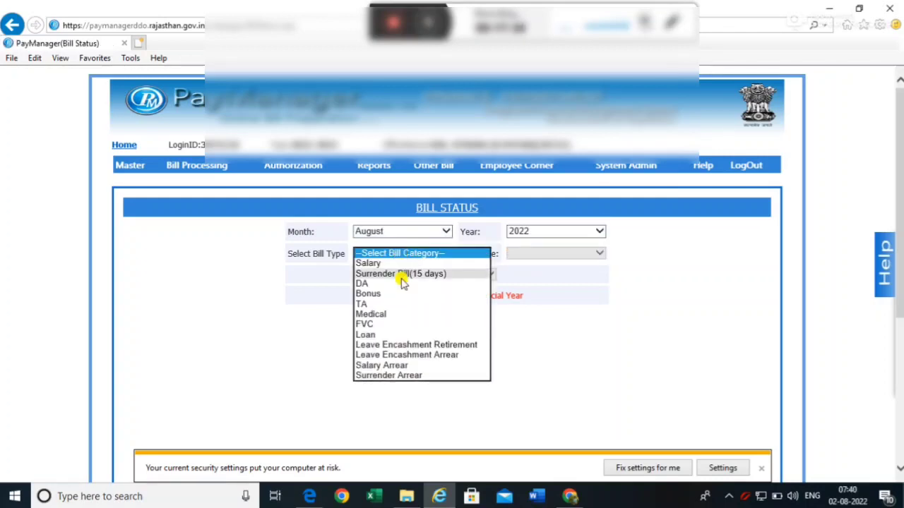
pyautogui.click(379, 365)
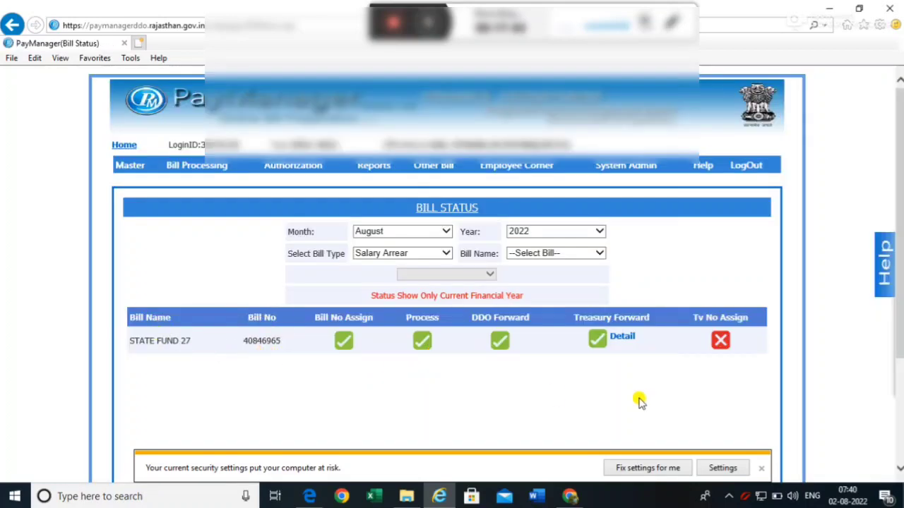
pyautogui.click(624, 339)
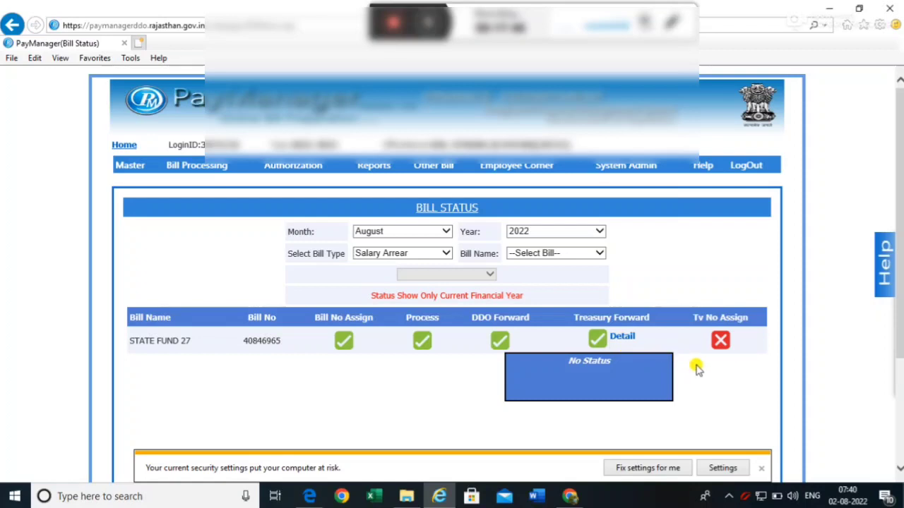